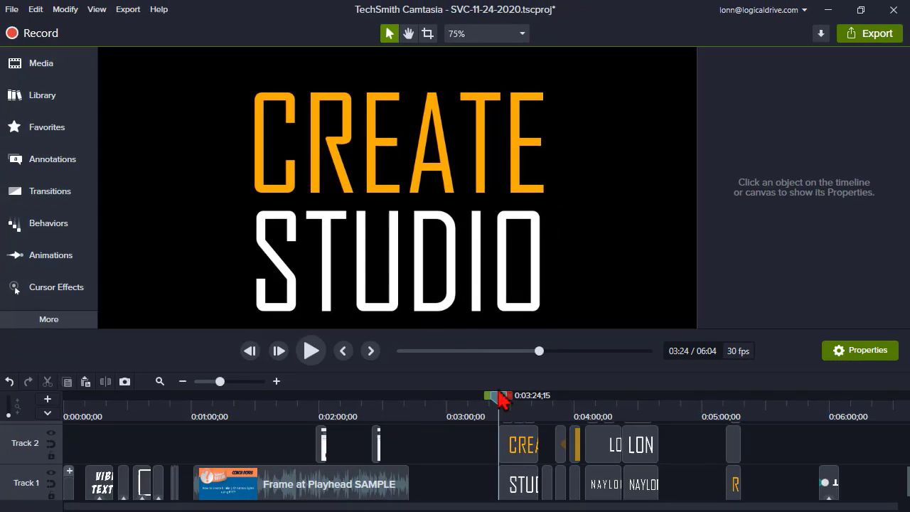
- Zoom in the timeline around the CREATE STUDIO title and position the playhead at 0:03:28;25, where the character waves
left_click(544, 409)
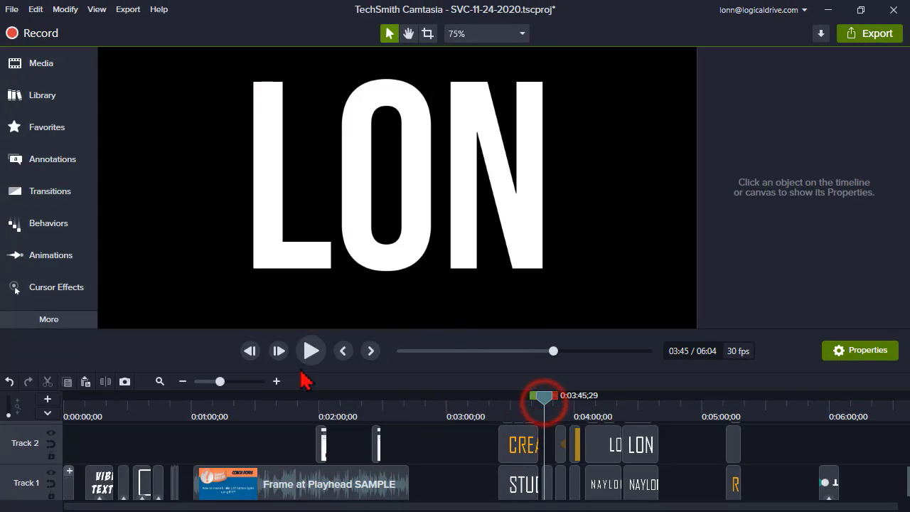
left_click_drag(223, 383, 238, 388)
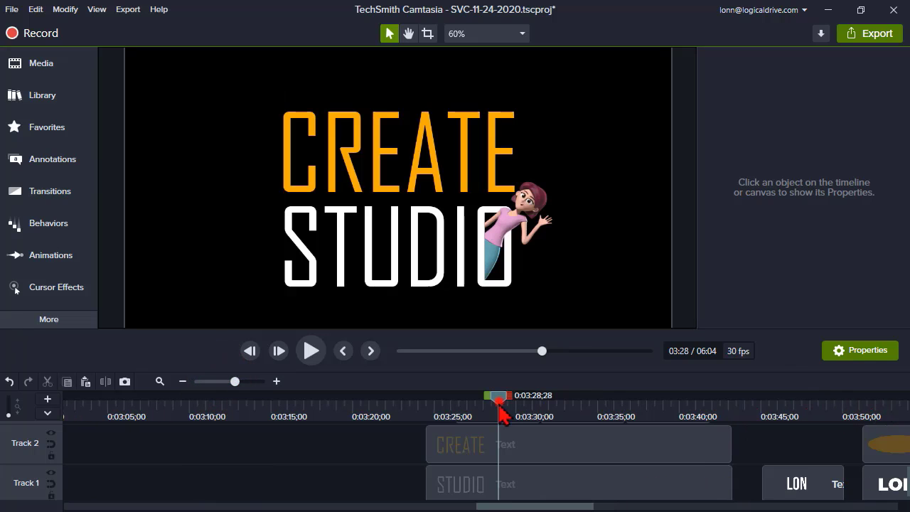
left_click_drag(498, 403, 496, 398)
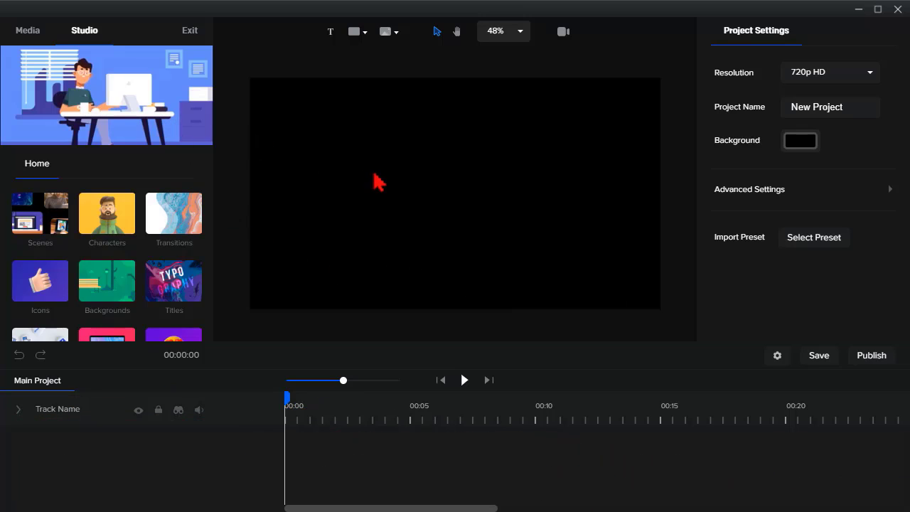
- Switch to Create Studio and place the 3D character Michelle from the Studio character library on the canvas
left_click(83, 31)
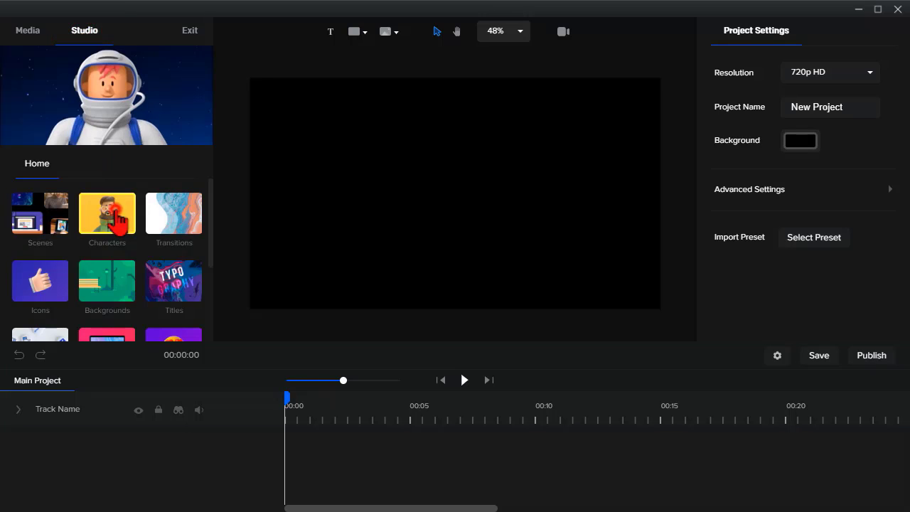
left_click(116, 217)
left_click(58, 287)
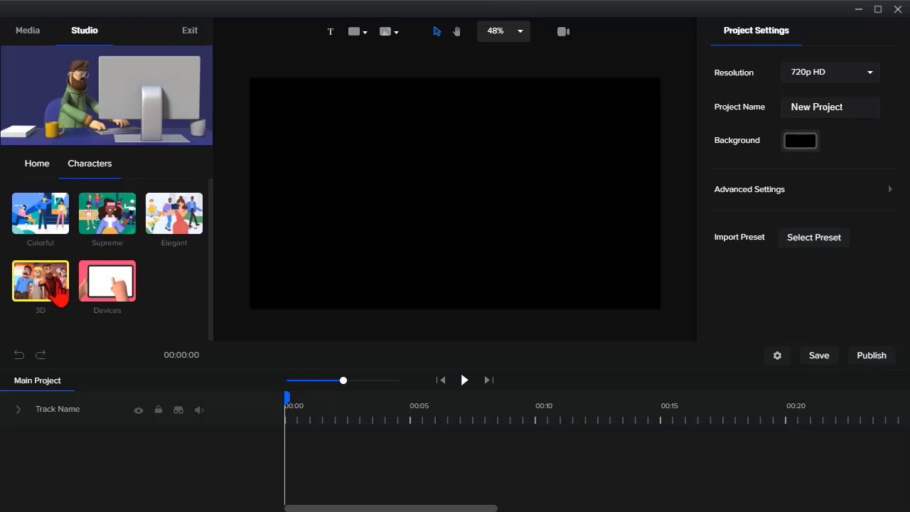
scroll(60, 290, "down", 3)
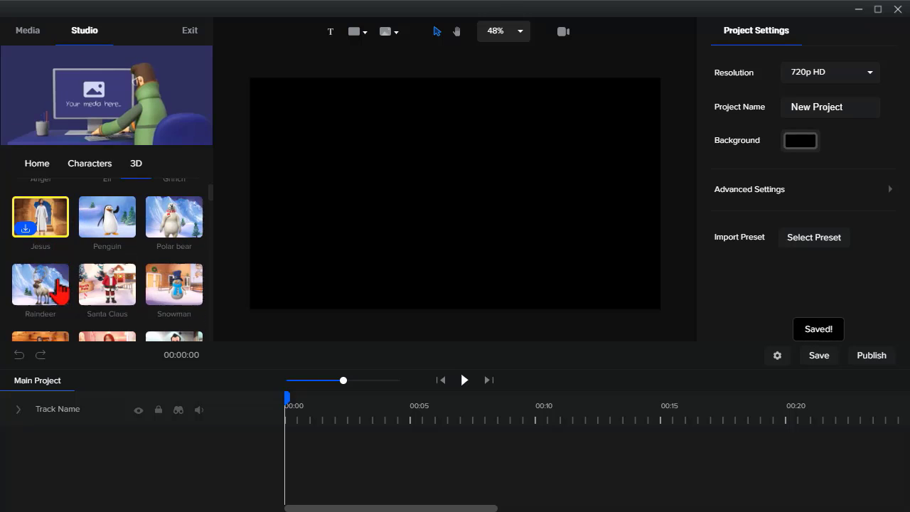
scroll(66, 288, "down", 5)
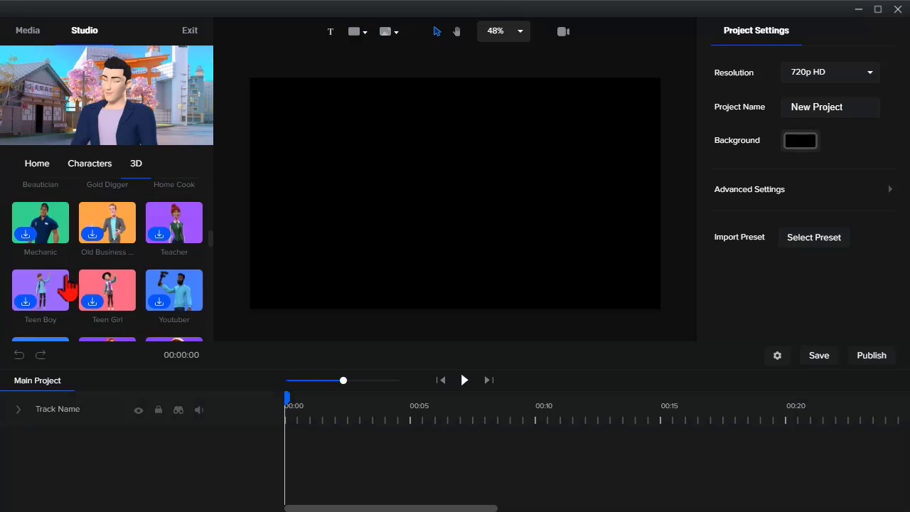
scroll(67, 288, "down", 3)
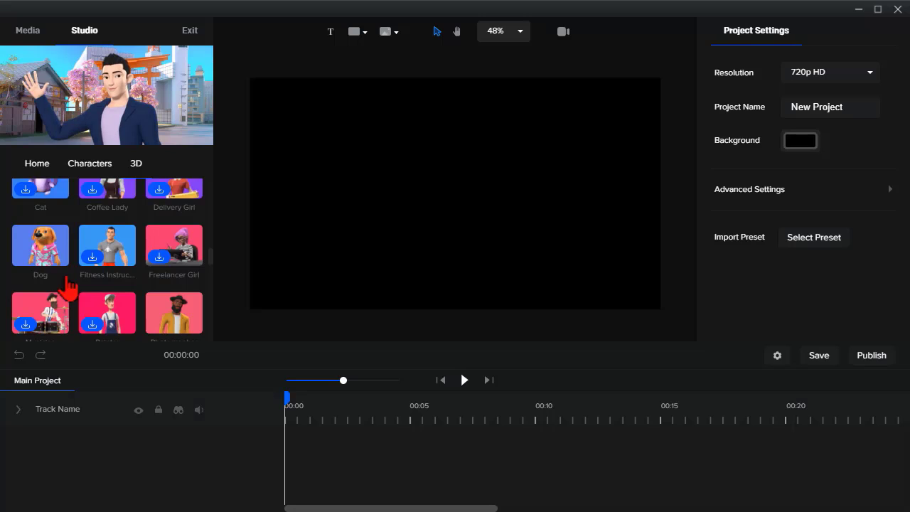
scroll(68, 288, "down", 2)
scroll(69, 288, "down", 5)
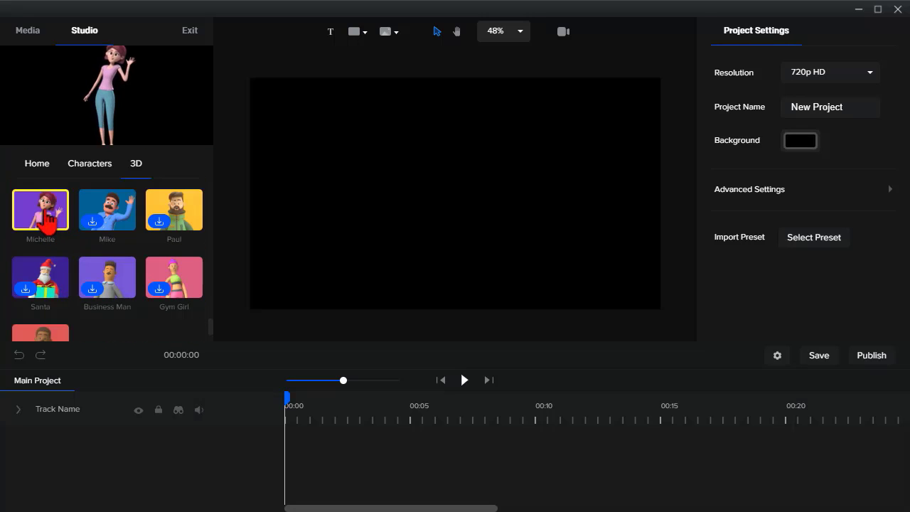
left_click_drag(46, 222, 419, 217)
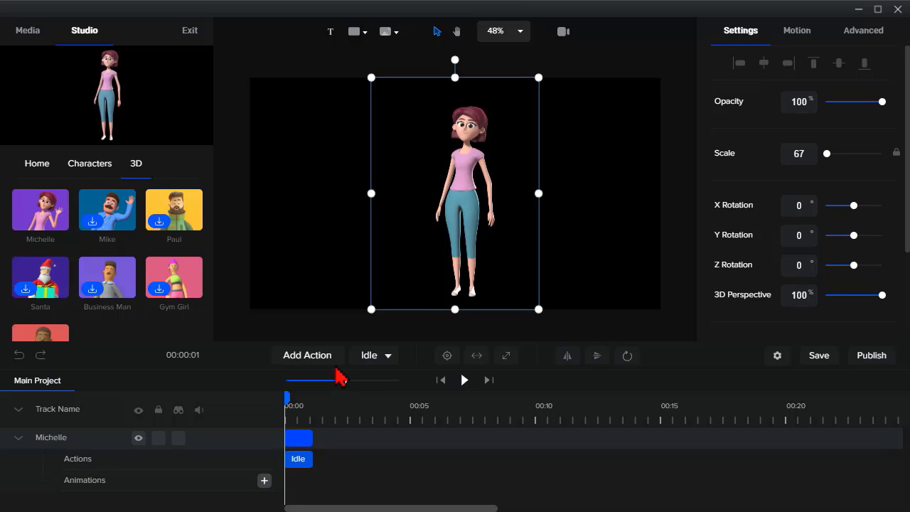
- Add a Waving action and a closing Idle action to Michelle after her initial Idle, and play the animation
left_click(388, 357)
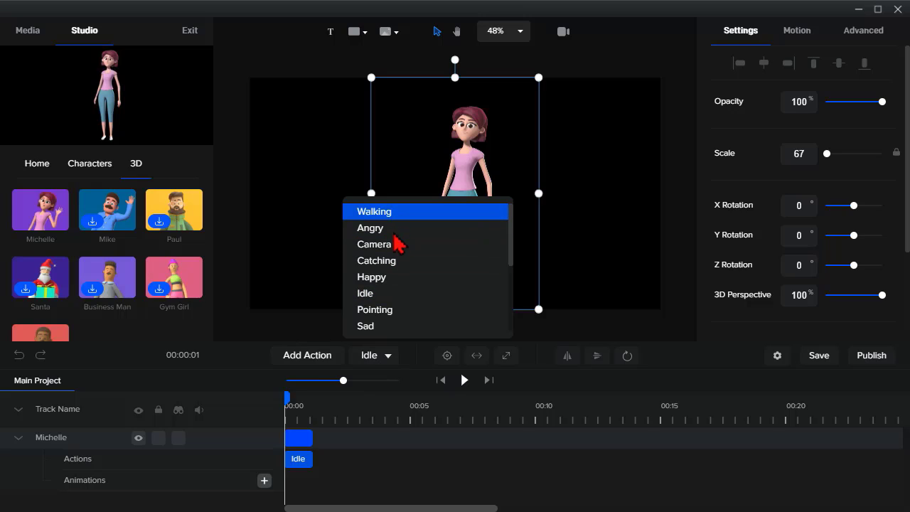
left_click(453, 156)
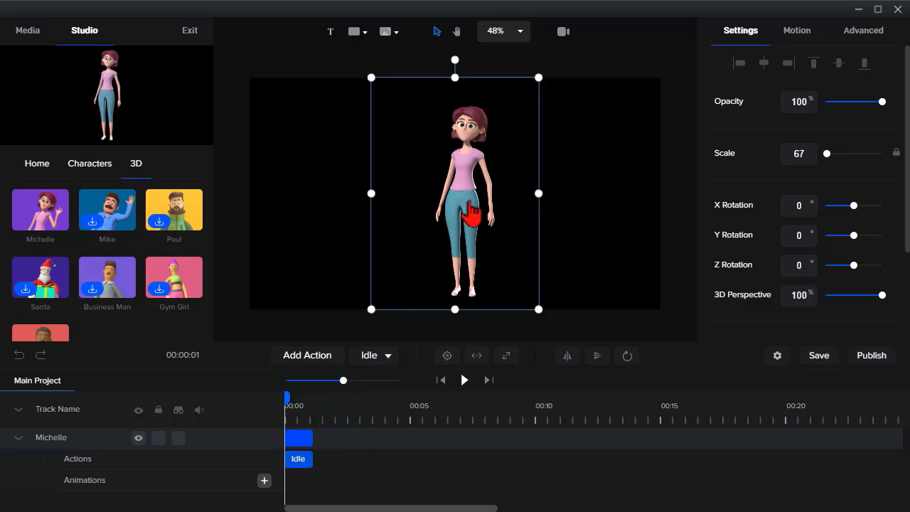
mouse_move(287, 400)
left_mouse_down()
mouse_move(309, 399)
mouse_move(282, 398)
left_mouse_up()
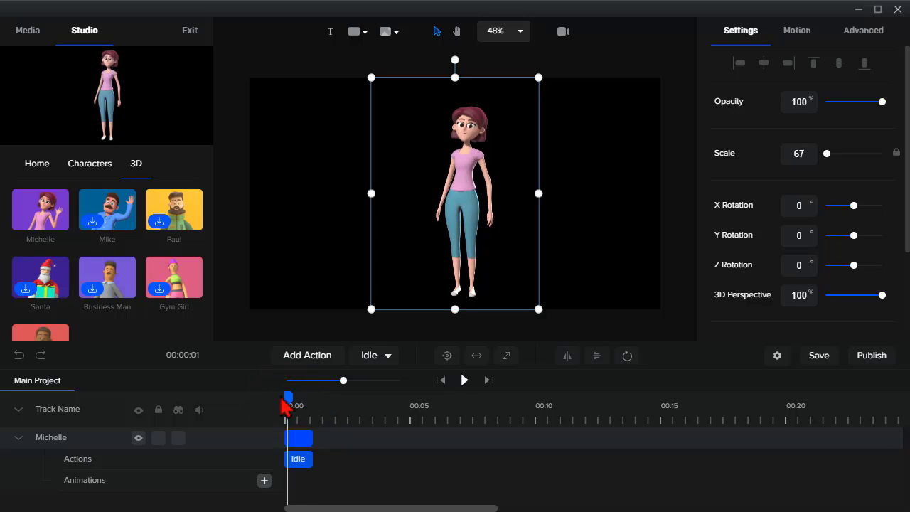
left_click(302, 358)
scroll(292, 313, "down", 5)
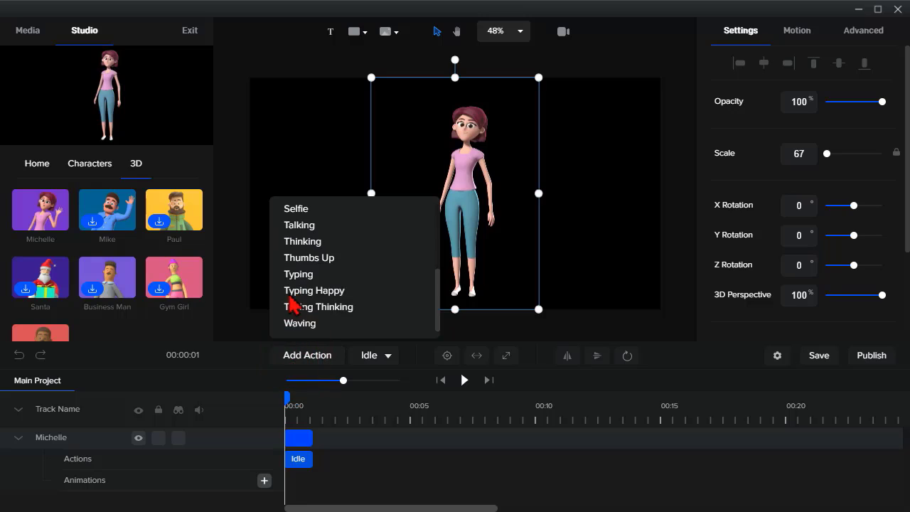
left_click(297, 324)
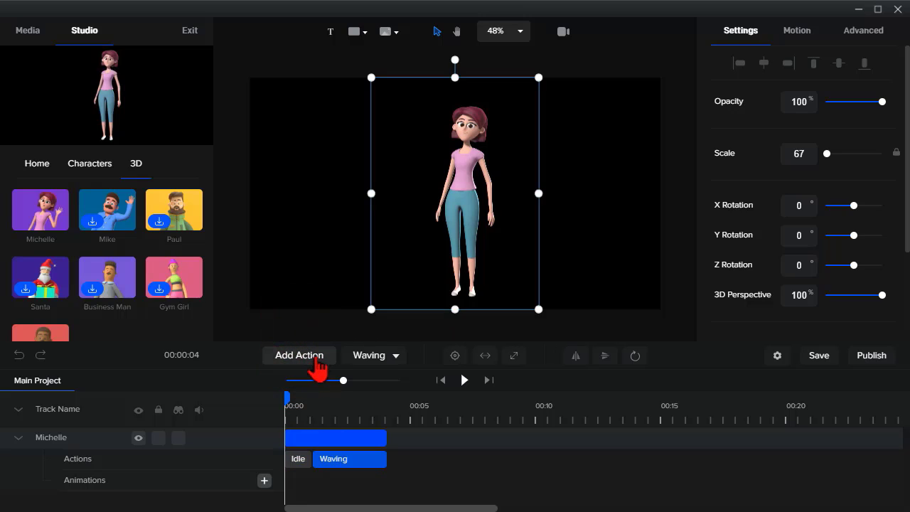
left_click(316, 355)
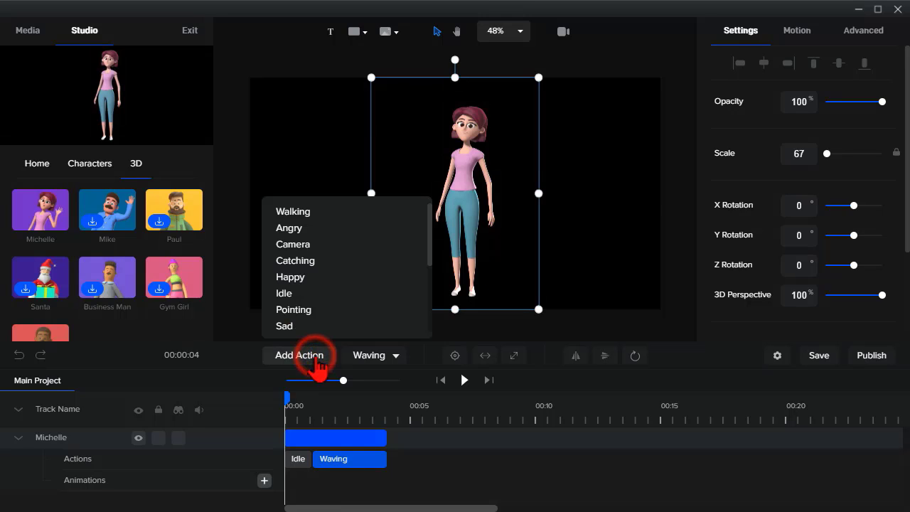
left_click(311, 293)
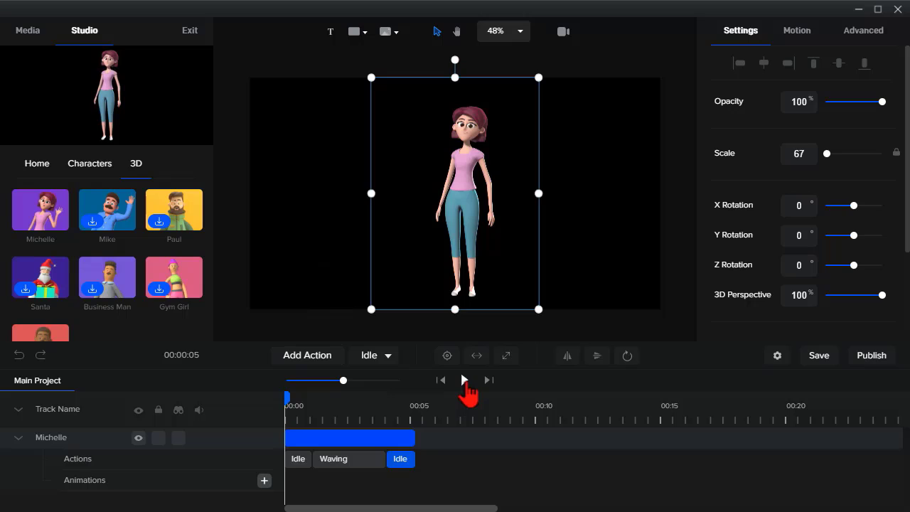
left_click(464, 381)
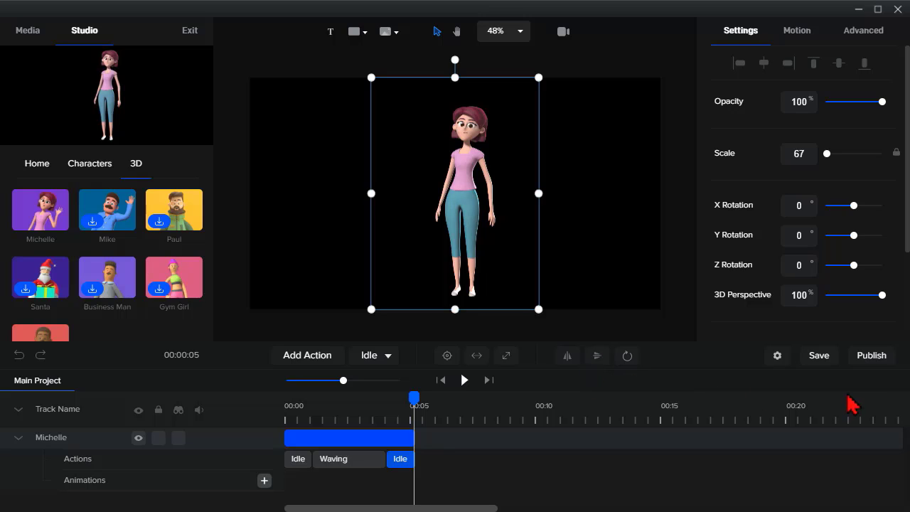
- Try out the publish options with file type MOV with Transparency and output file michelle wave 1, and leave without publishing
left_click(871, 355)
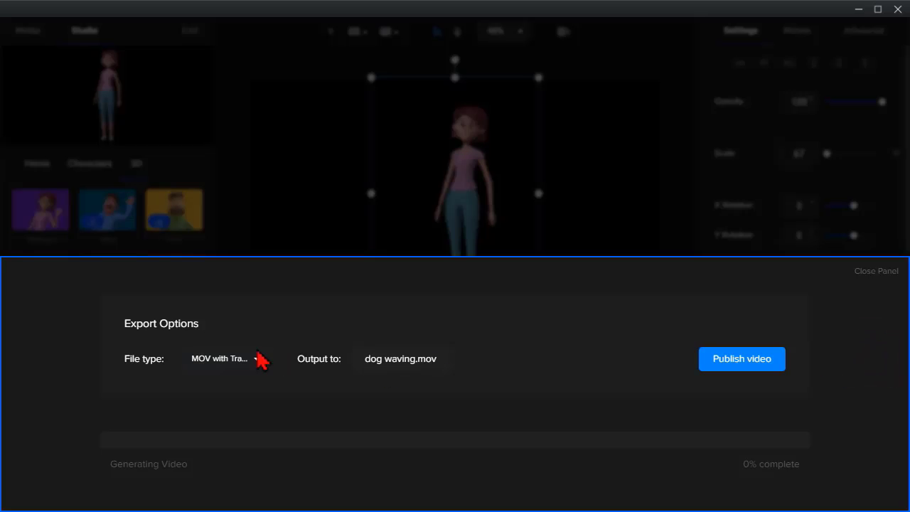
left_click(240, 358)
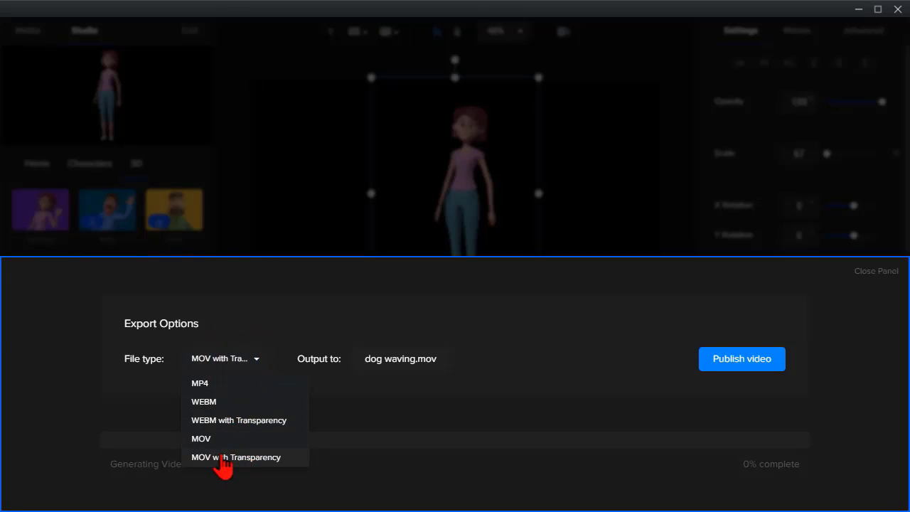
left_click(222, 459)
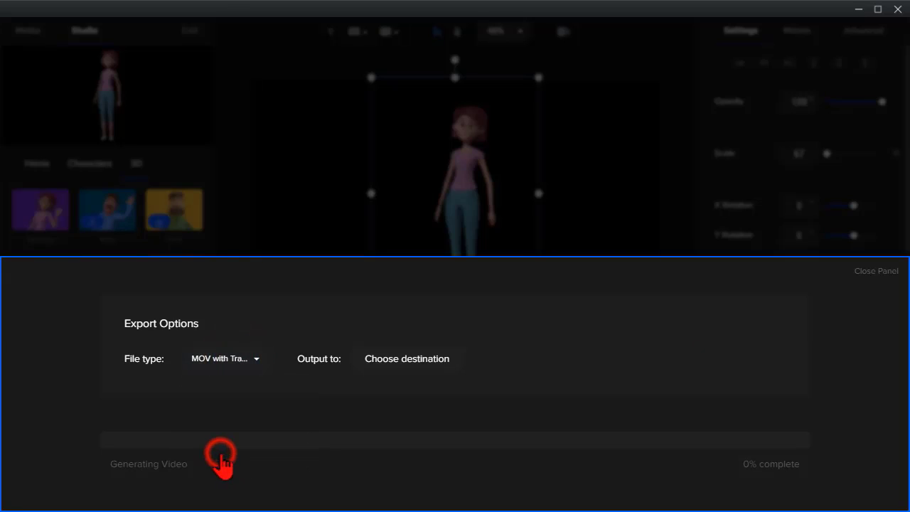
left_click(412, 360)
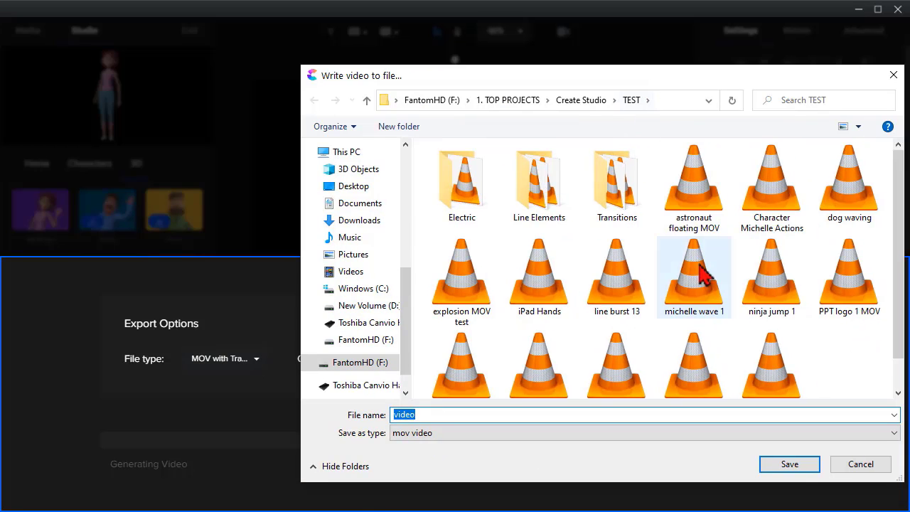
left_click(699, 265)
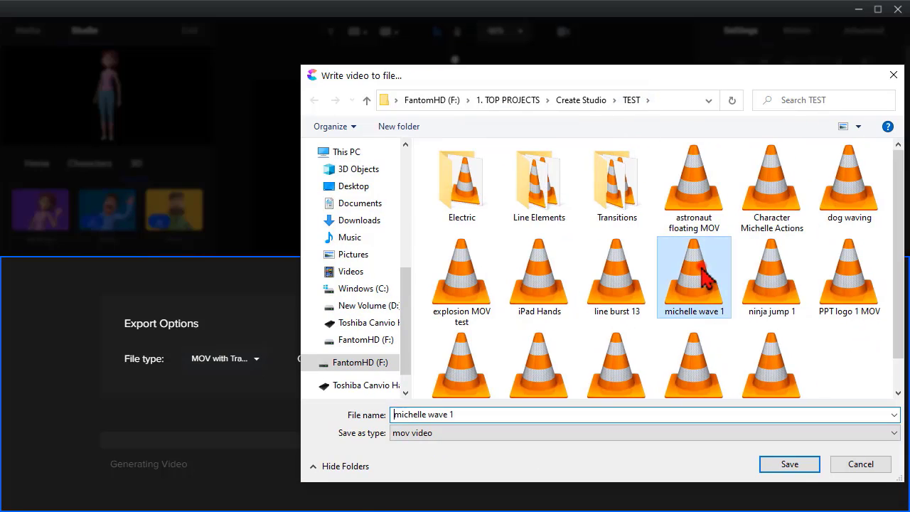
left_click(893, 75)
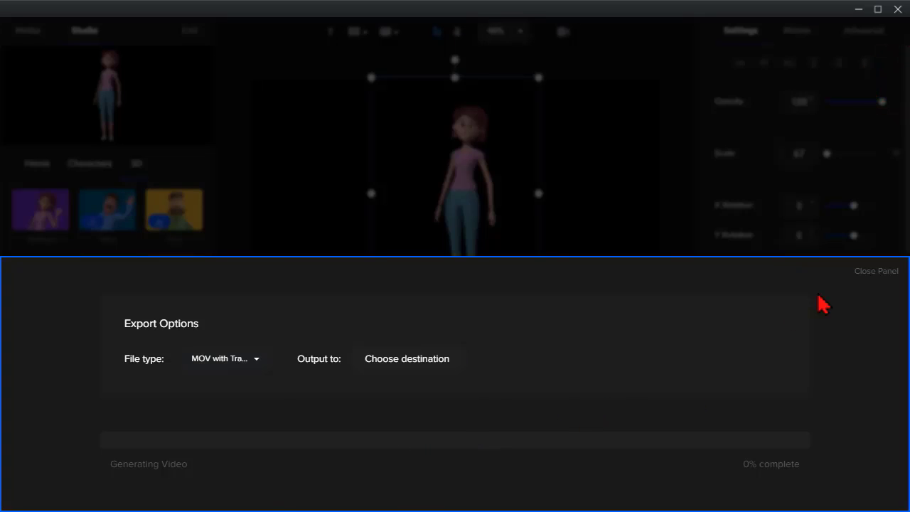
left_click(875, 271)
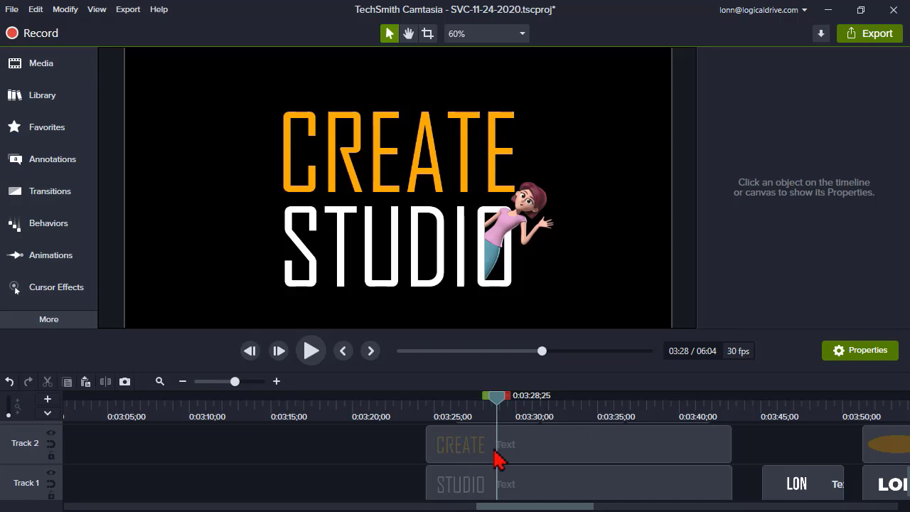
- Switch to Camtasia and scrub through the grouped character clips on Track 3 up to Group 4
scroll(497, 461, "up", 3)
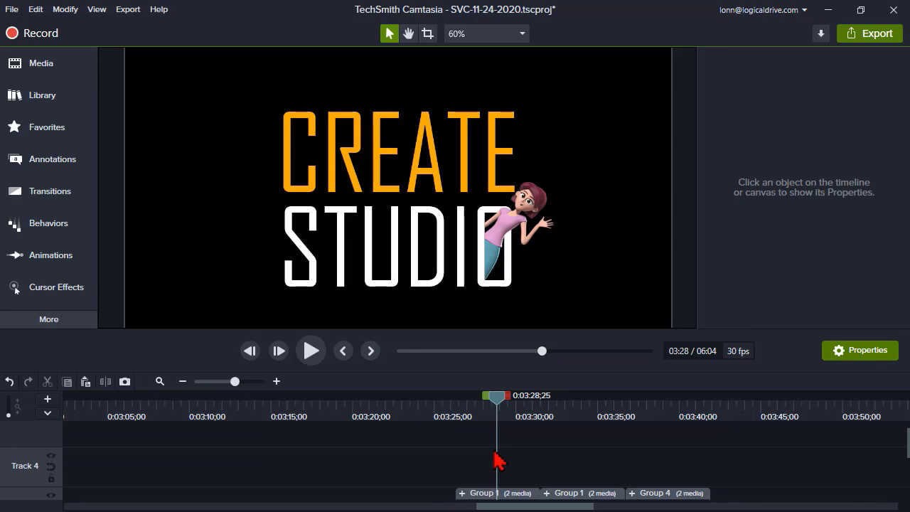
scroll(498, 462, "down", 1)
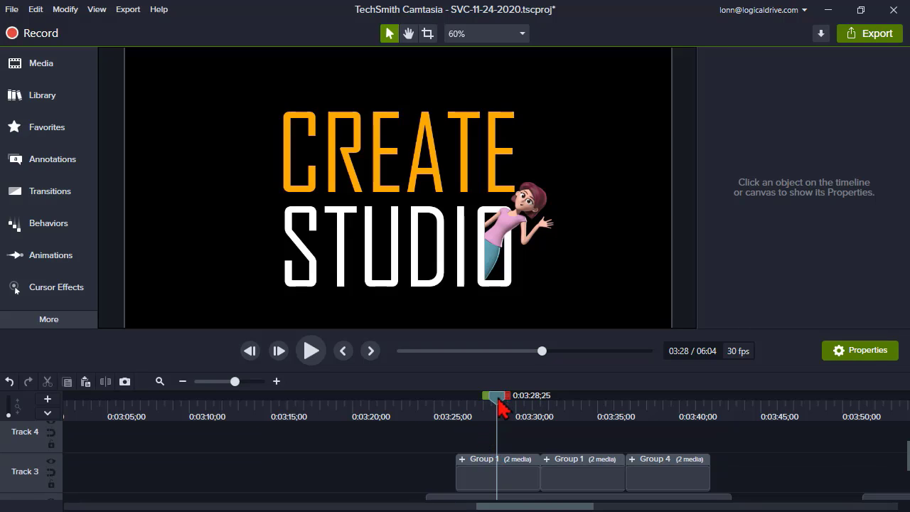
left_click(500, 406)
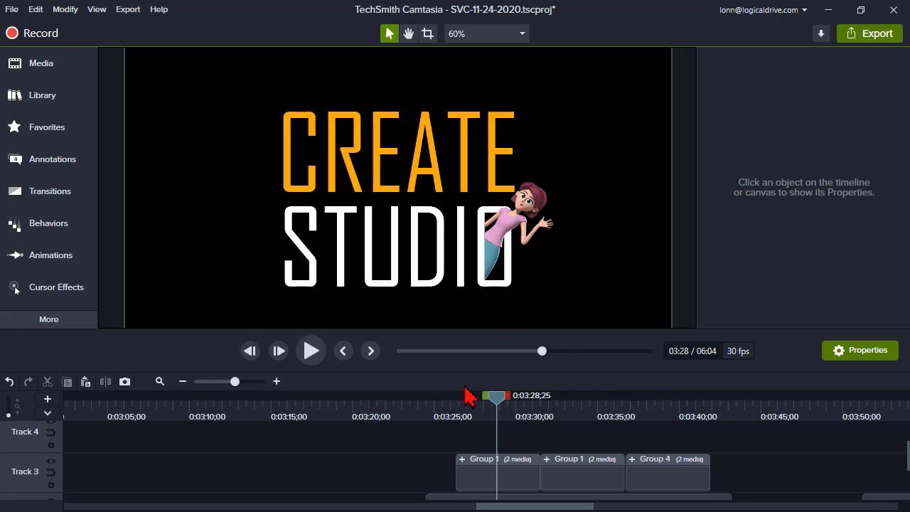
left_click_drag(498, 411, 673, 423)
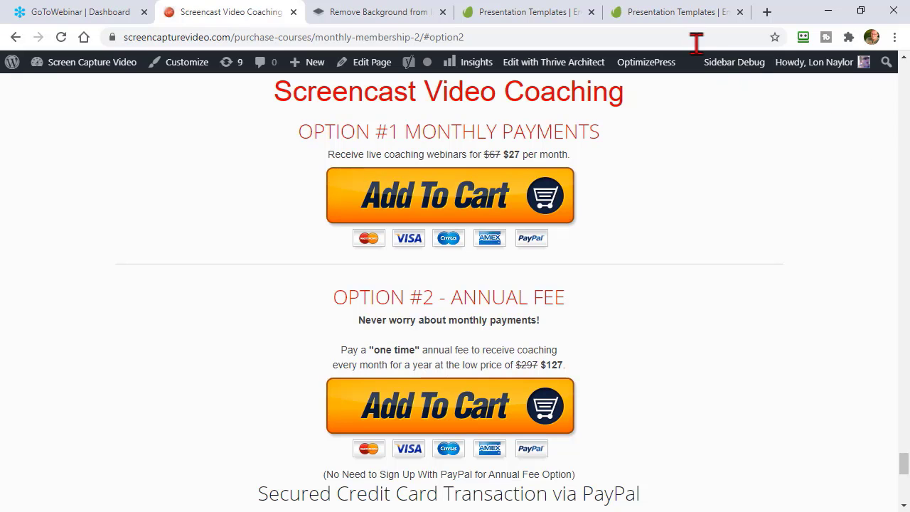
- Switch to the browser and view the cut-out photo on the remove.bg page
left_click(384, 11)
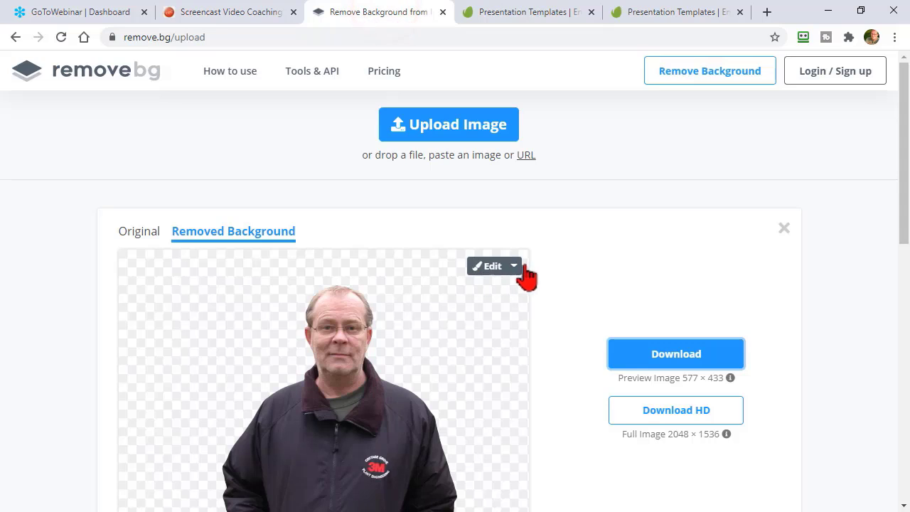
scroll(524, 278, "down", 2)
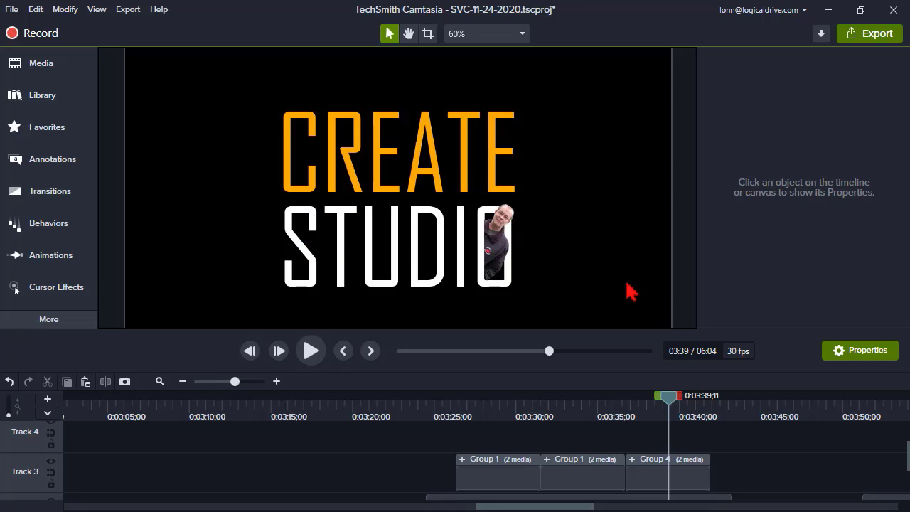
- Switch to Camtasia and position the playhead at 0:03:45;03, at the start of the white text clip following STUDIO on Track 1
left_click_drag(669, 398, 676, 398)
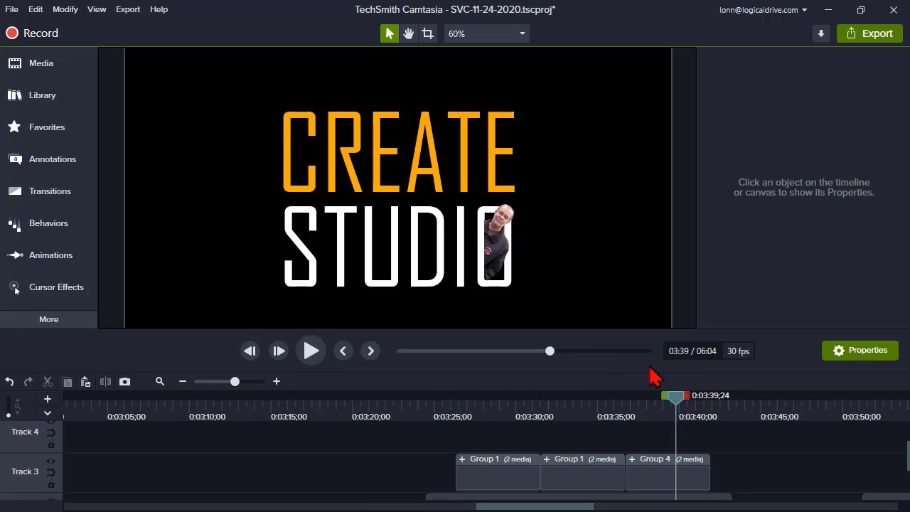
left_click(761, 417)
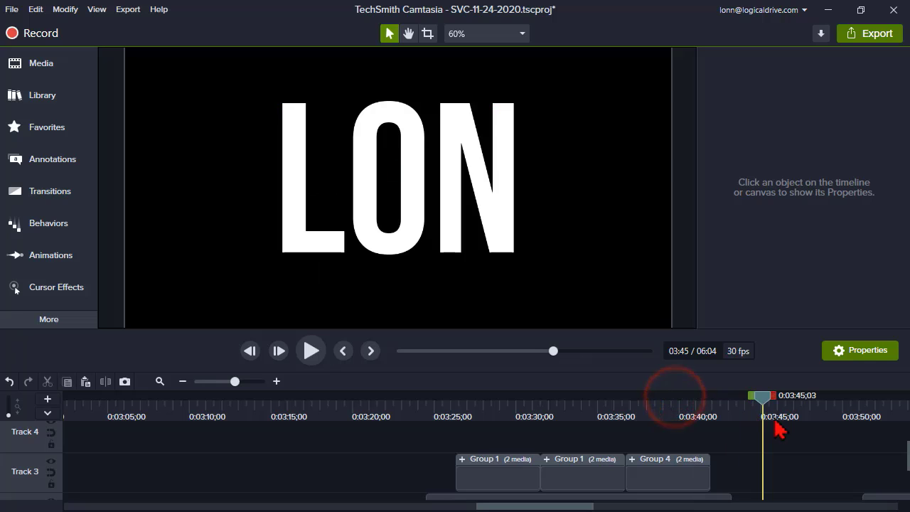
scroll(632, 476, "down", 2)
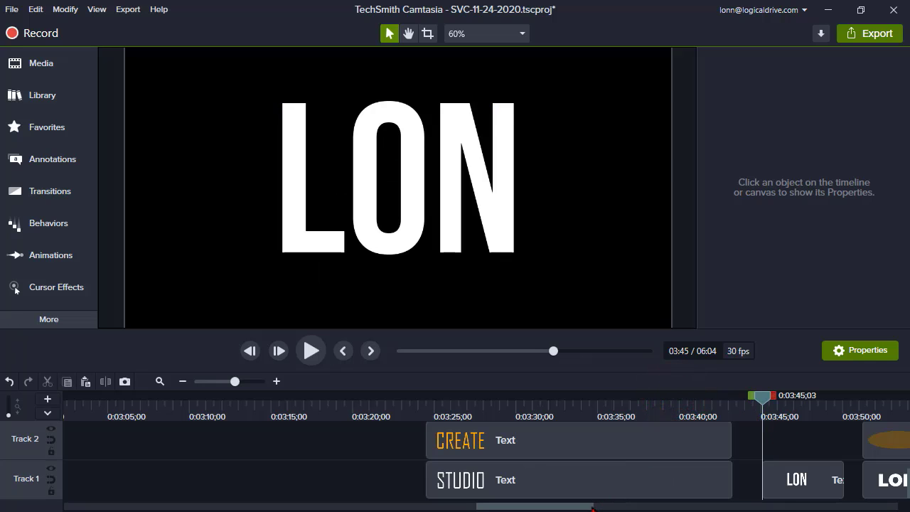
left_click_drag(580, 506, 646, 506)
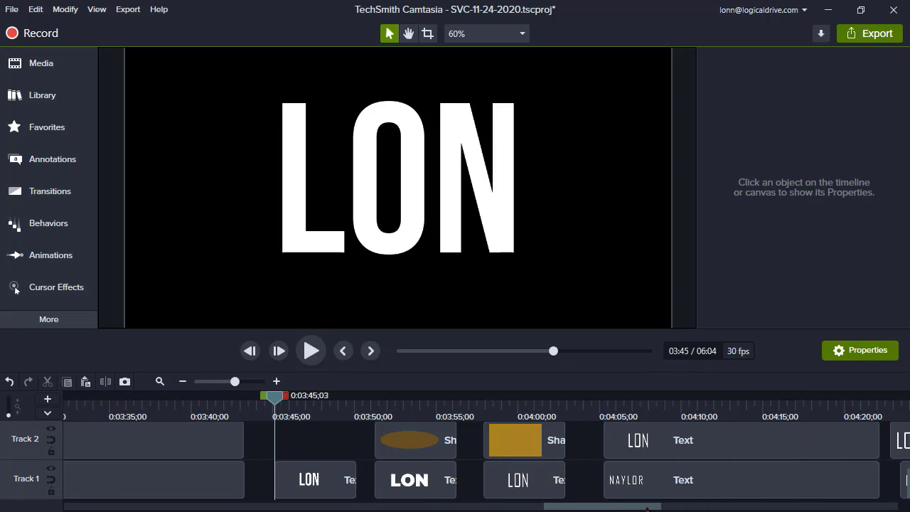
- Position the playhead at 0:04:05;08 and select the large upper line of the two-line name text on Track 2
left_click(611, 411)
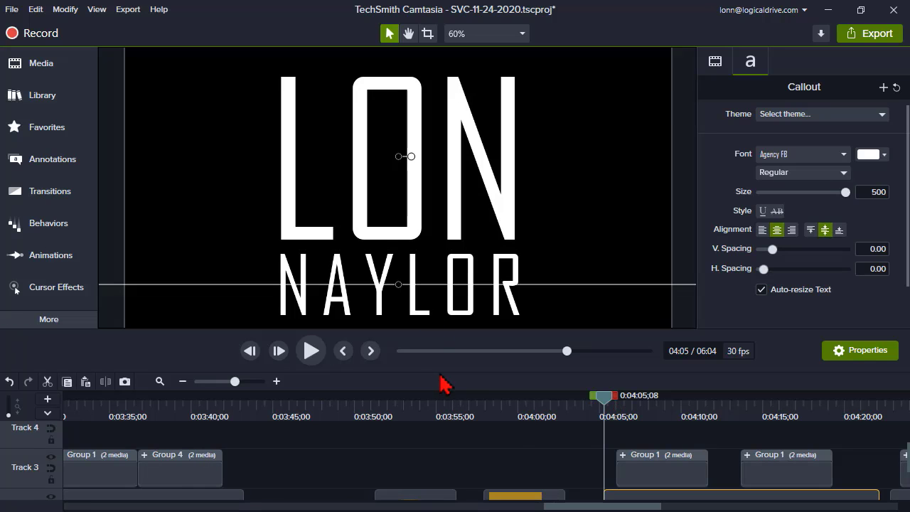
left_click(599, 460)
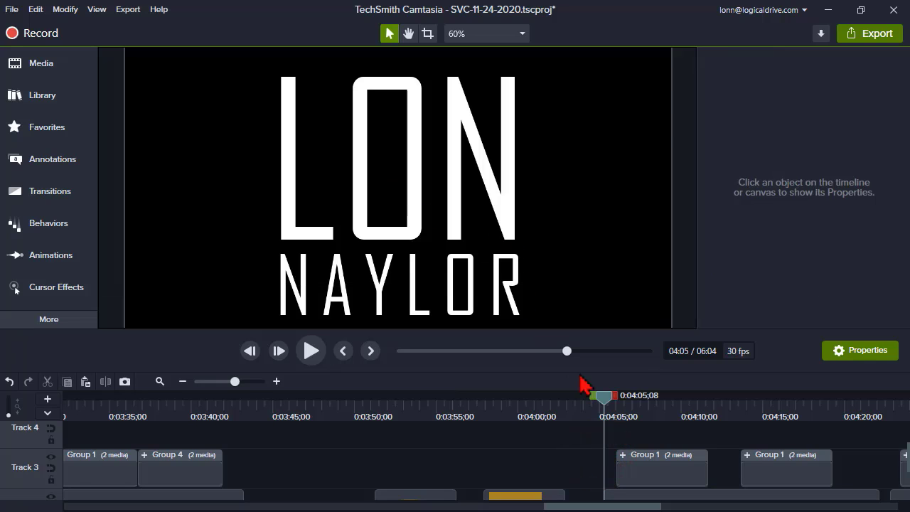
scroll(635, 491, "down", 2)
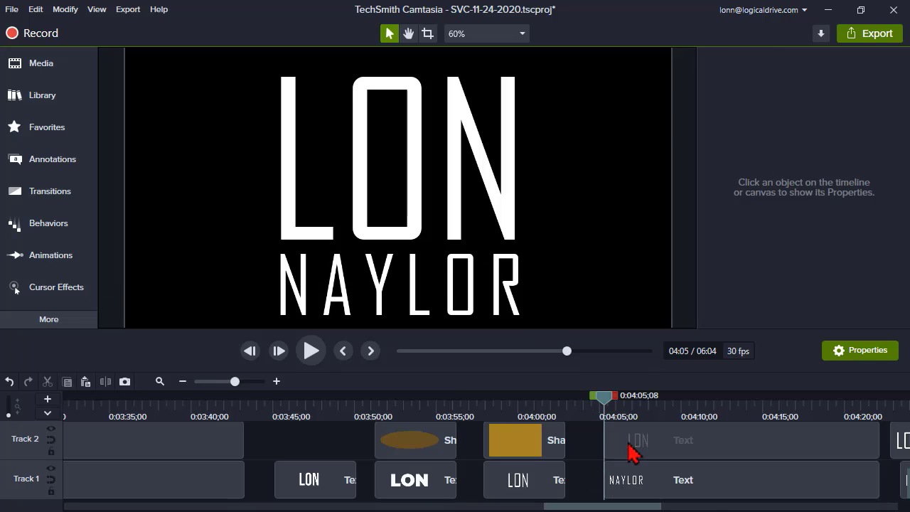
left_click(628, 441)
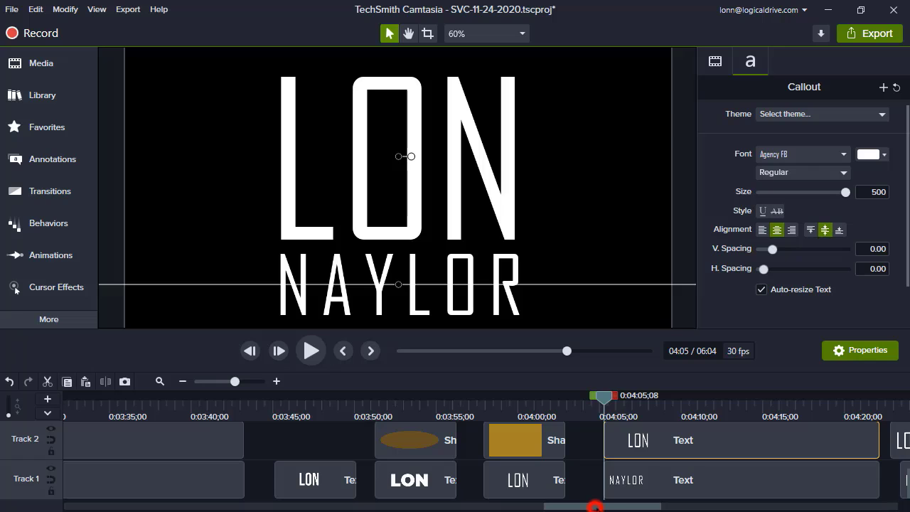
left_click_drag(595, 507, 619, 507)
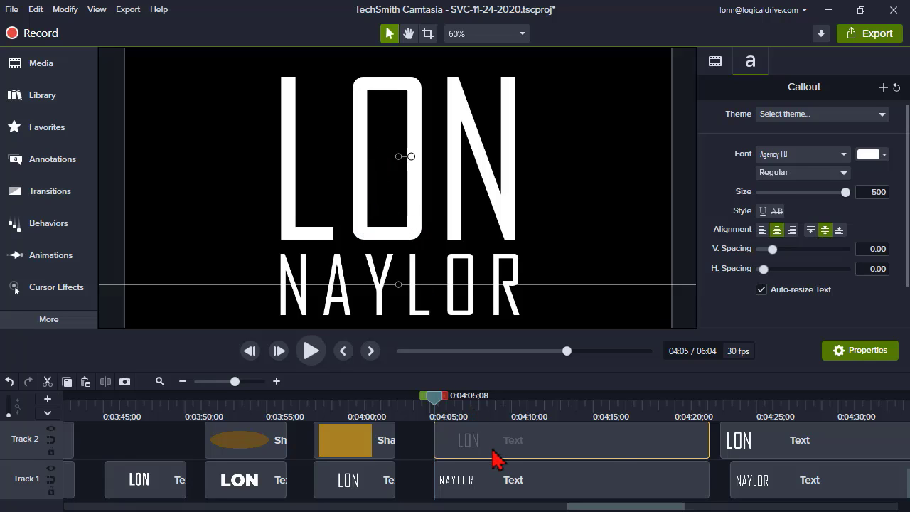
- Preview the two Group 1 robot clips above the two-line name text and delete both from Track 3
scroll(496, 459, "up", 2)
left_click(496, 481)
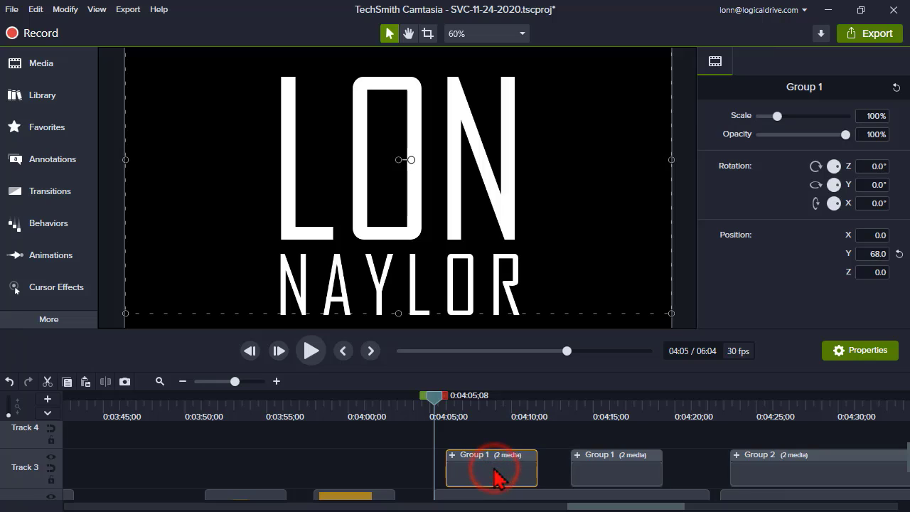
left_click(609, 418)
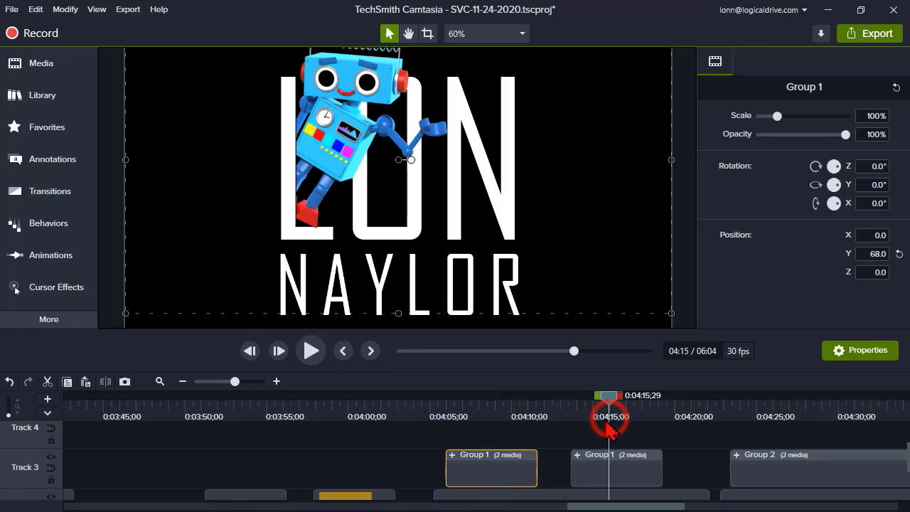
left_click(494, 418)
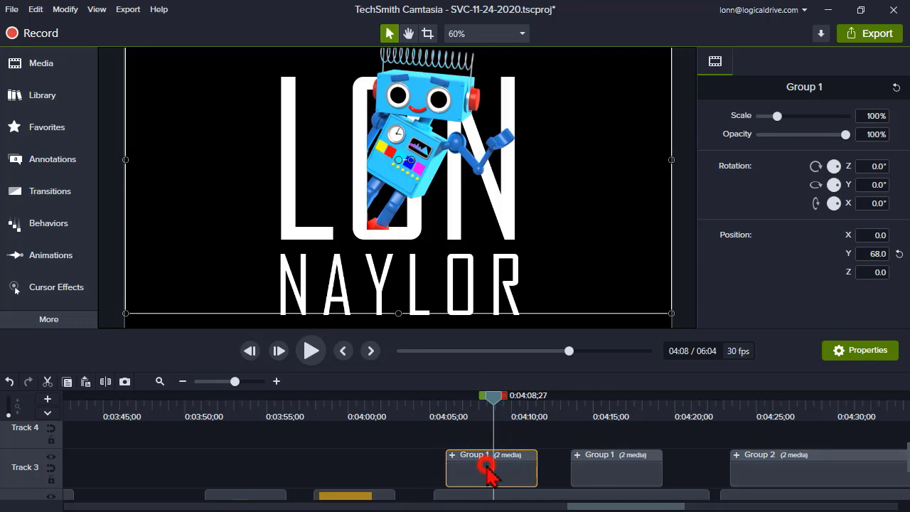
key("Delete")
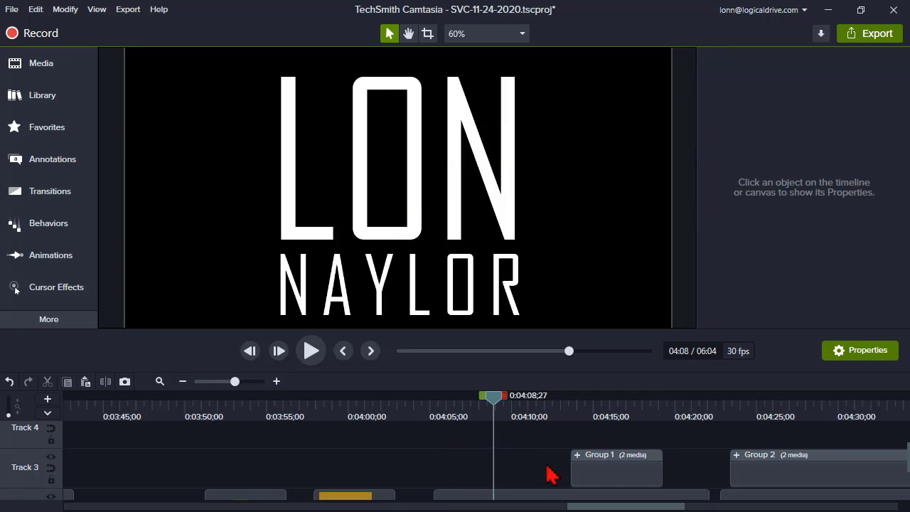
left_click(620, 478)
key("Delete")
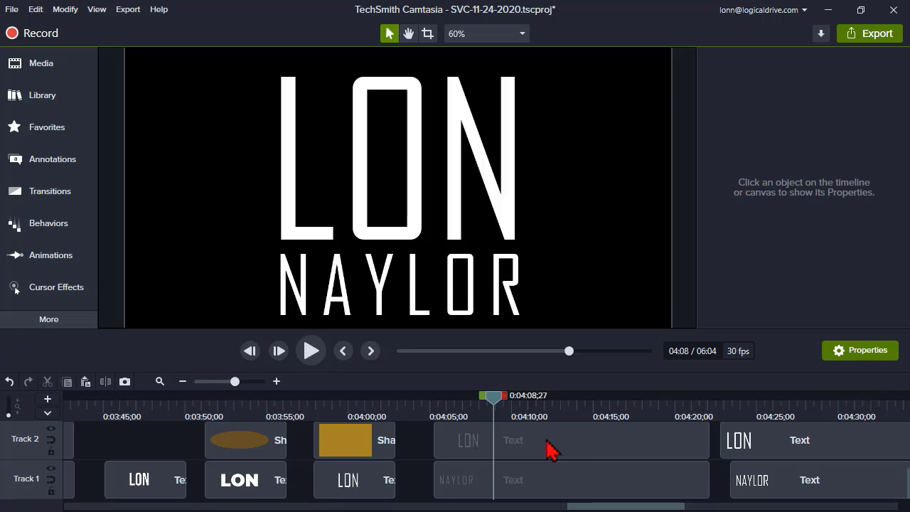
- Add the favorite yellow rectangle shape from the annotations to the timeline at the playhead, 0:04:08;27, above the two name text clips
left_click(548, 444)
left_click(533, 485)
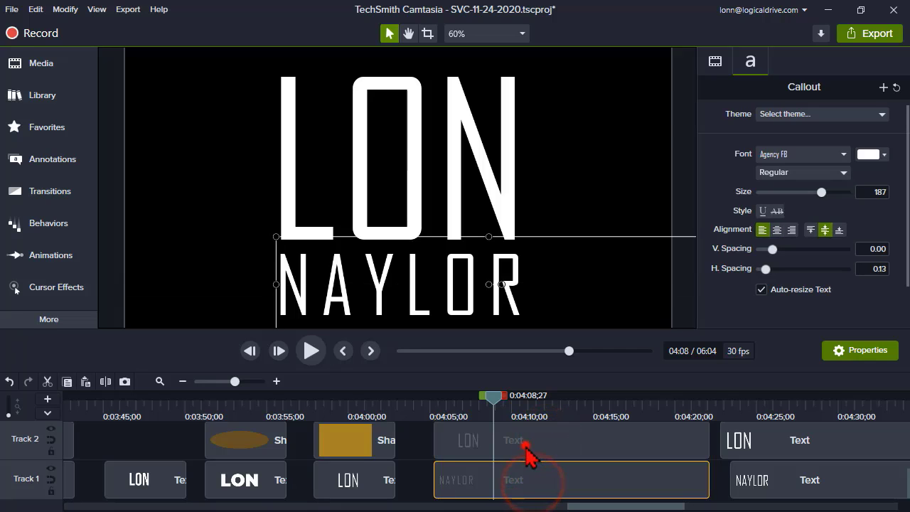
left_click(526, 445)
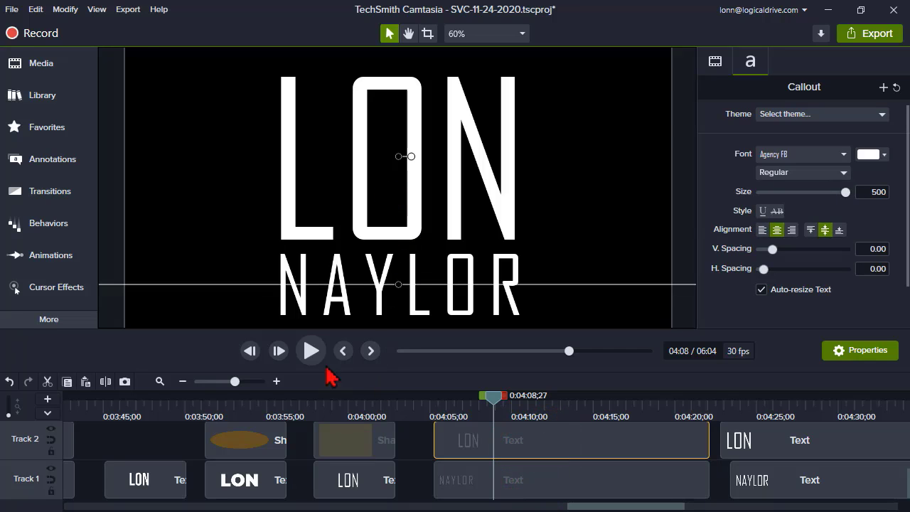
left_click(56, 130)
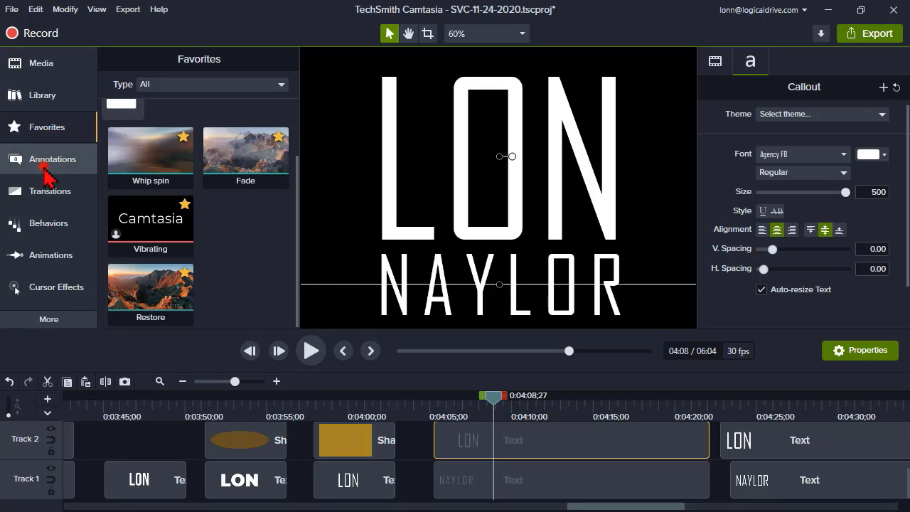
left_click(44, 168)
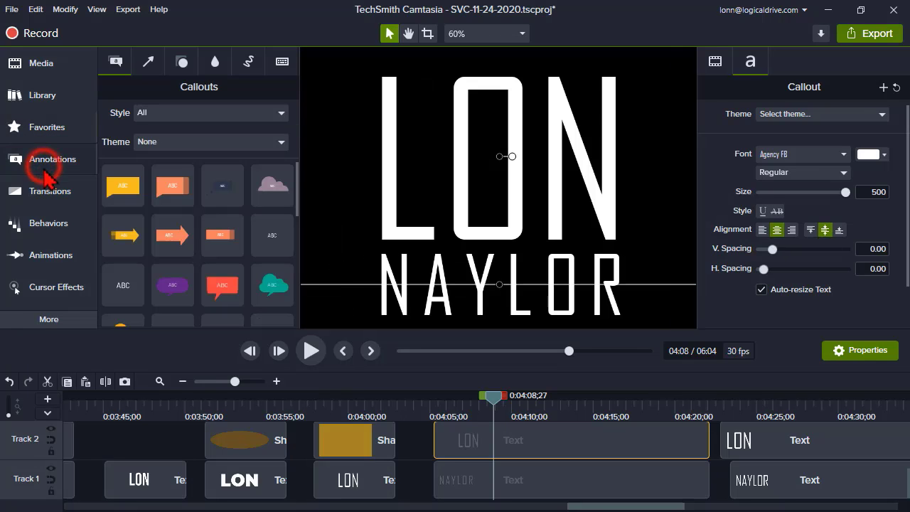
left_click(183, 64)
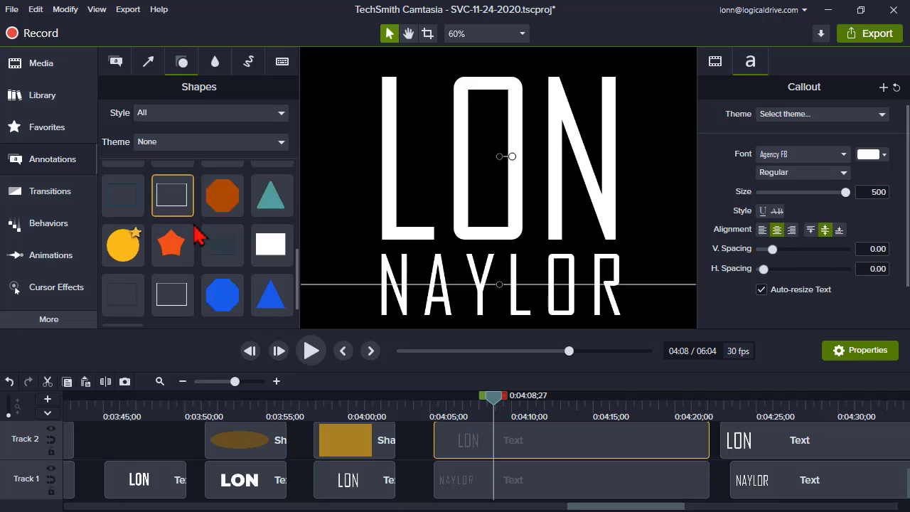
scroll(198, 236, "down", 1)
mouse_move(129, 304)
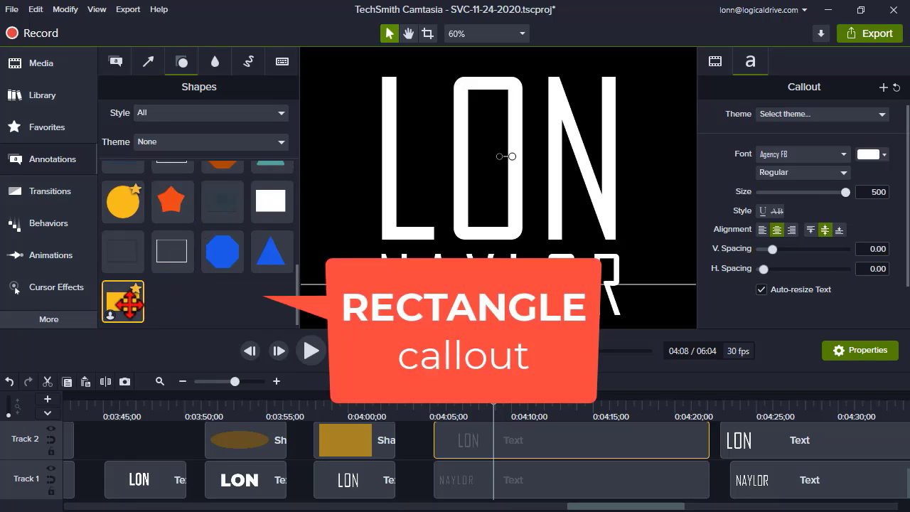
right_click(129, 304)
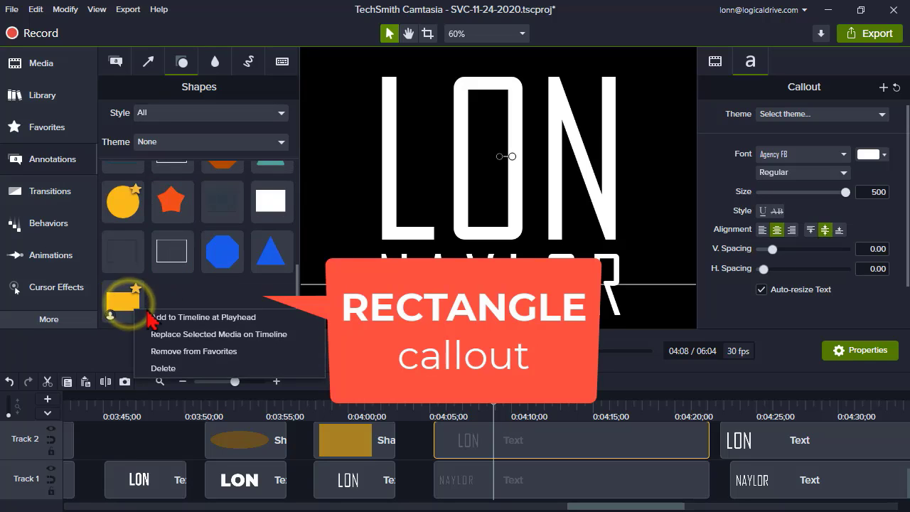
left_click(161, 318)
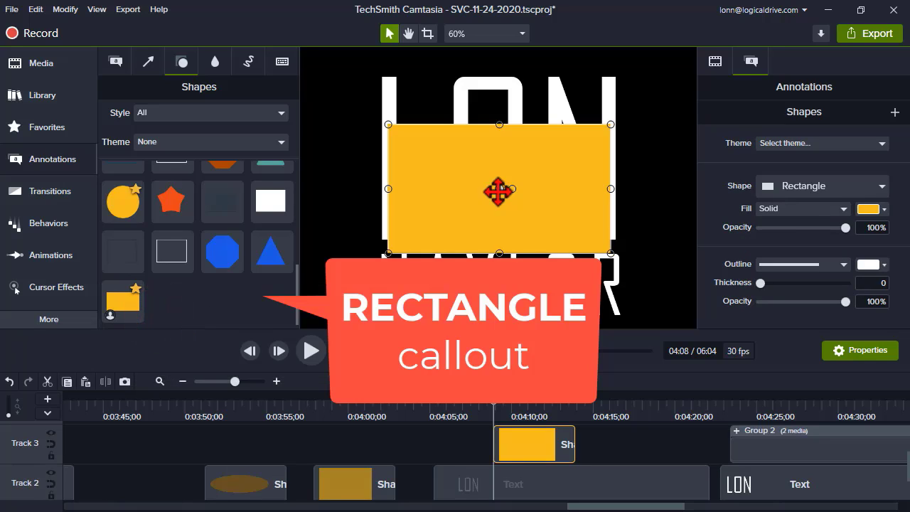
- Place the yellow rectangle over the N with one edge inside the O of the large text, and turn off canvas snapping
left_click_drag(497, 191, 581, 173)
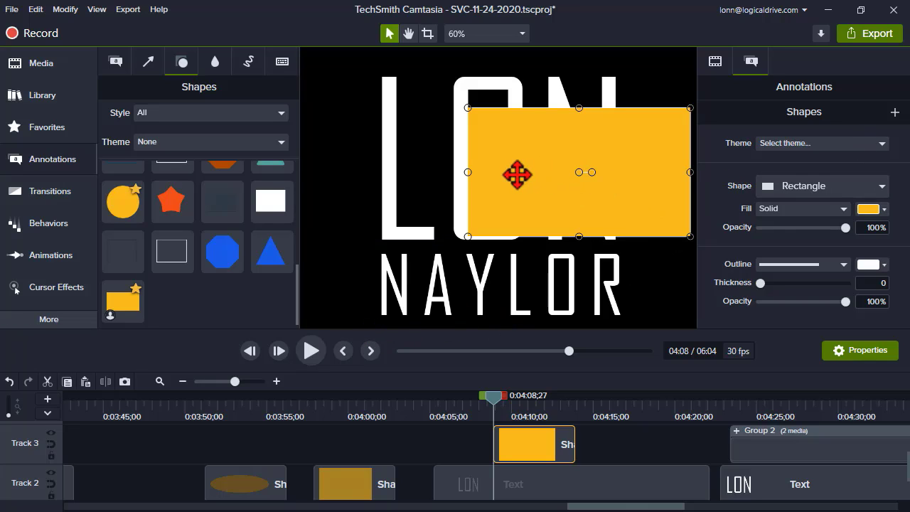
mouse_move(517, 174)
left_mouse_down()
mouse_move(529, 175)
mouse_move(520, 149)
mouse_move(516, 162)
left_mouse_up()
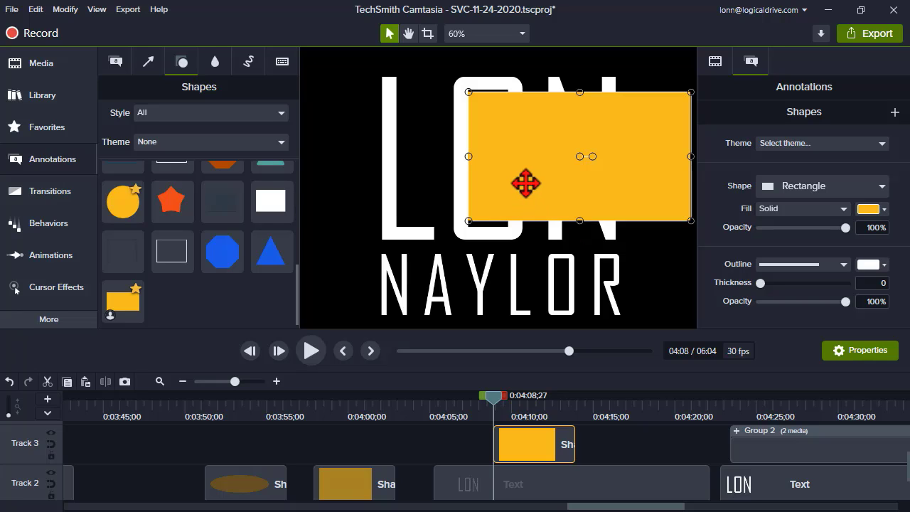
left_click(97, 11)
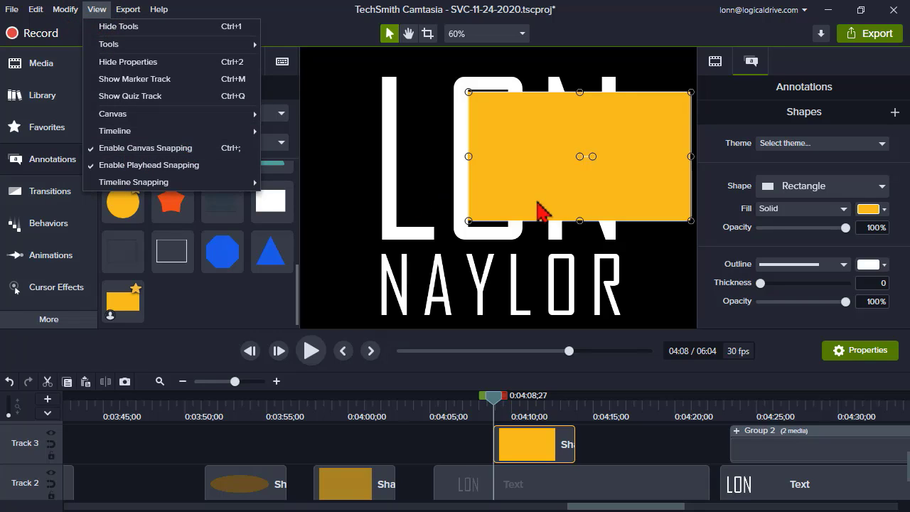
left_click(560, 179)
left_click_drag(564, 172, 563, 181)
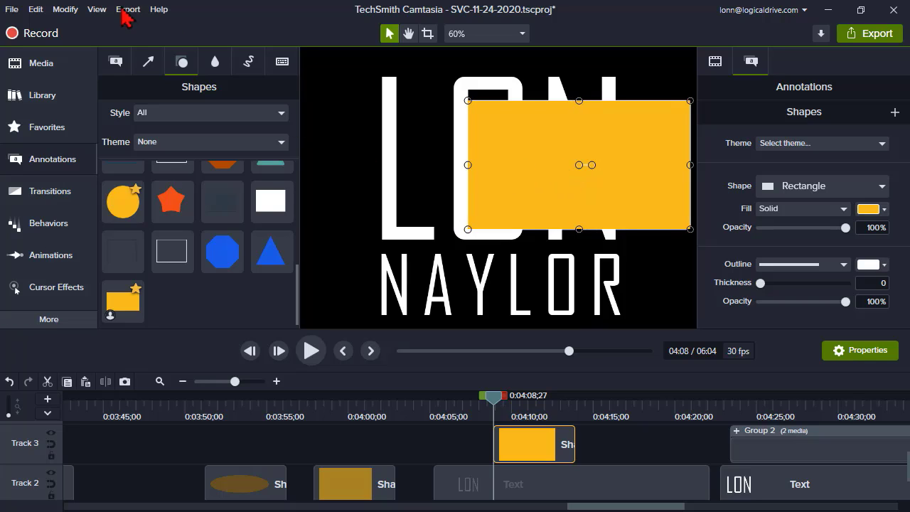
left_click(98, 9)
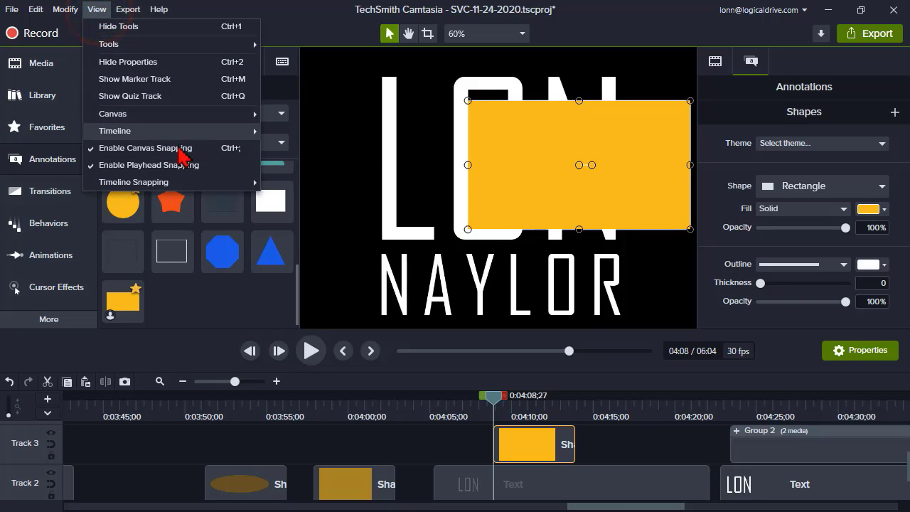
left_click(176, 146)
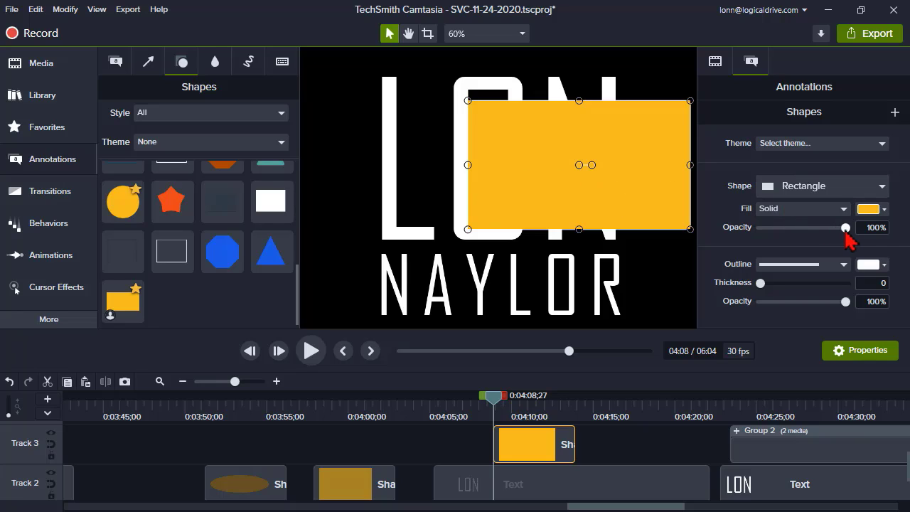
- Set the rectangle's fill opacity to 71%, align its edge with the O, and stretch it upward past the letter tops
left_click_drag(845, 227, 821, 233)
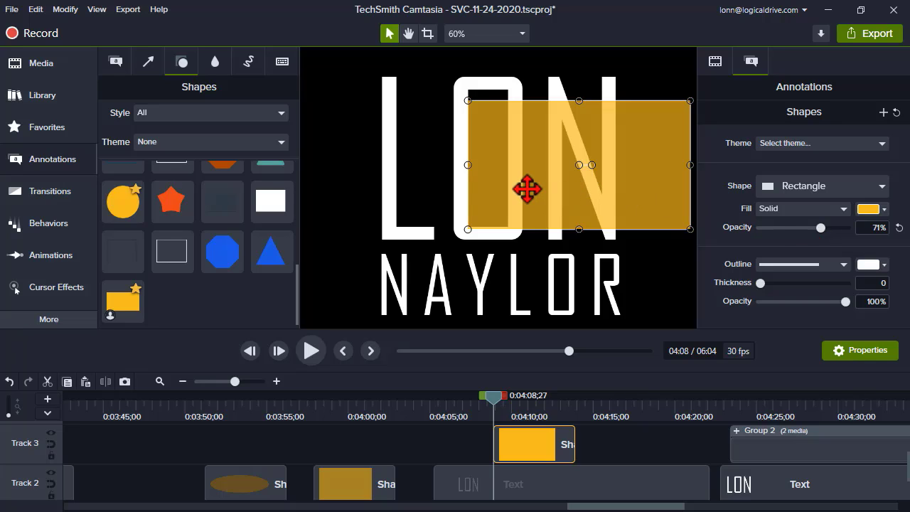
mouse_move(527, 189)
left_mouse_down()
mouse_move(534, 173)
mouse_move(524, 175)
mouse_move(561, 178)
mouse_move(529, 184)
left_mouse_up()
left_click_drag(580, 99, 575, 41)
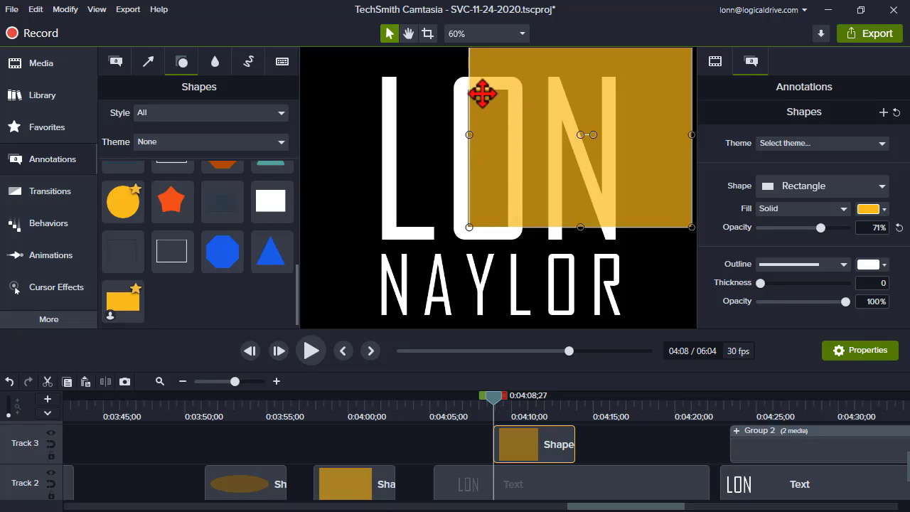
- Try shifting the rectangle away from the O and back, and compare it with the earlier oval shape example at 0:03:54;23
left_click(522, 421)
left_click(476, 442)
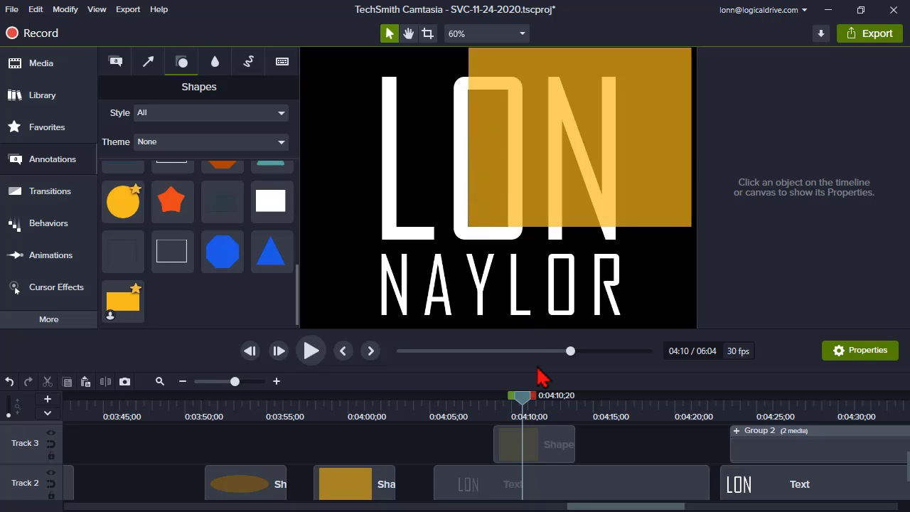
left_click(547, 445)
left_click_drag(520, 189, 552, 184)
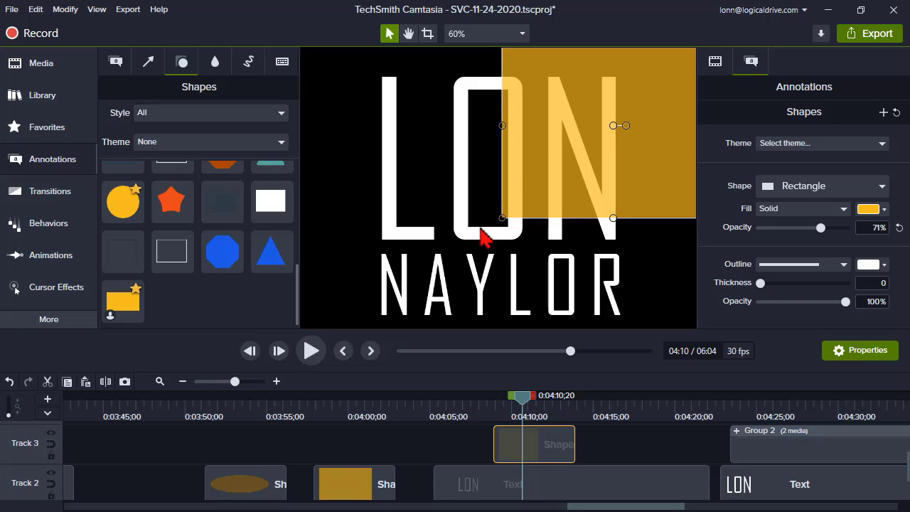
left_click_drag(581, 150, 552, 157)
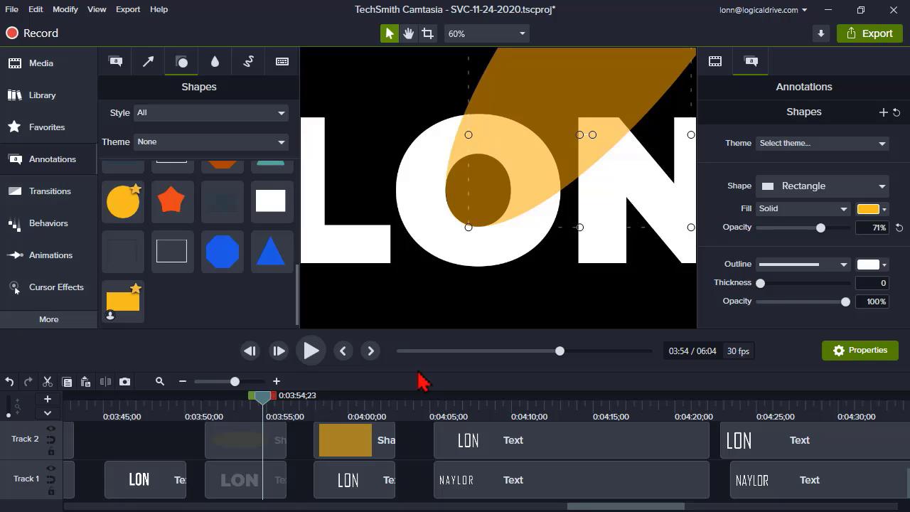
left_click(538, 404)
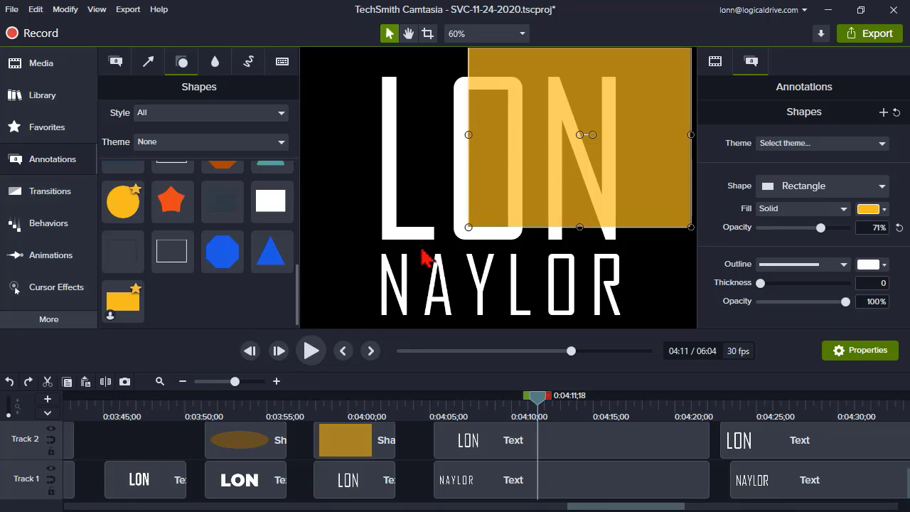
- Set the playhead to 0:04:10;10 and move the rectangle clip from Track 3 up to Track 4, starting at 0:04:08;20
left_click(420, 244)
scroll(421, 248, "down", 5)
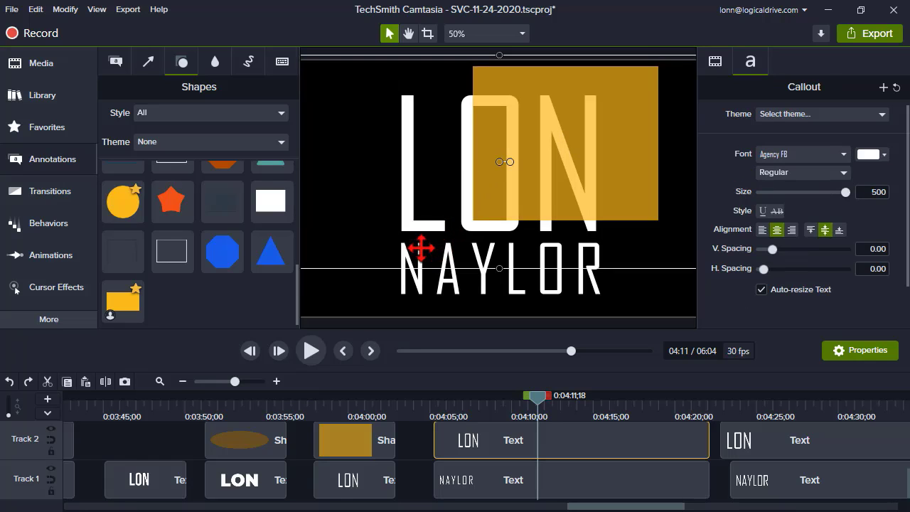
left_click(517, 404)
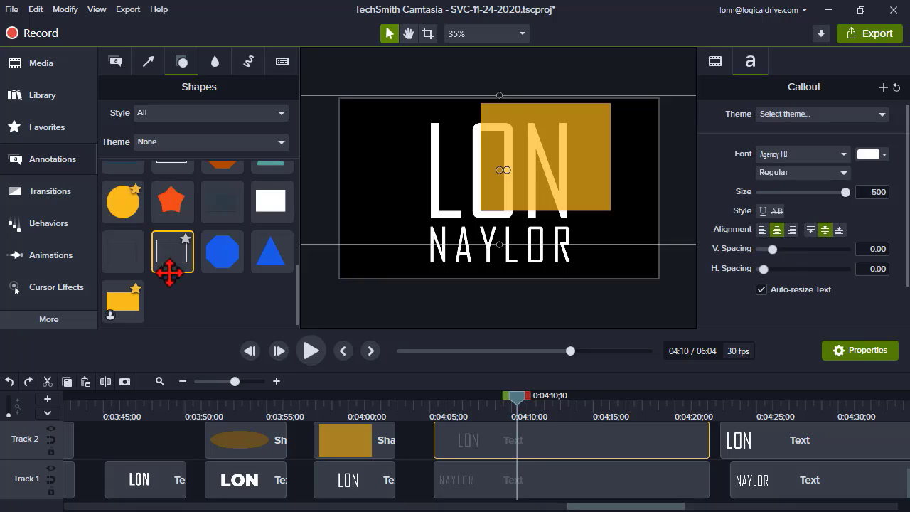
scroll(455, 419, "up", 3)
left_click(533, 442)
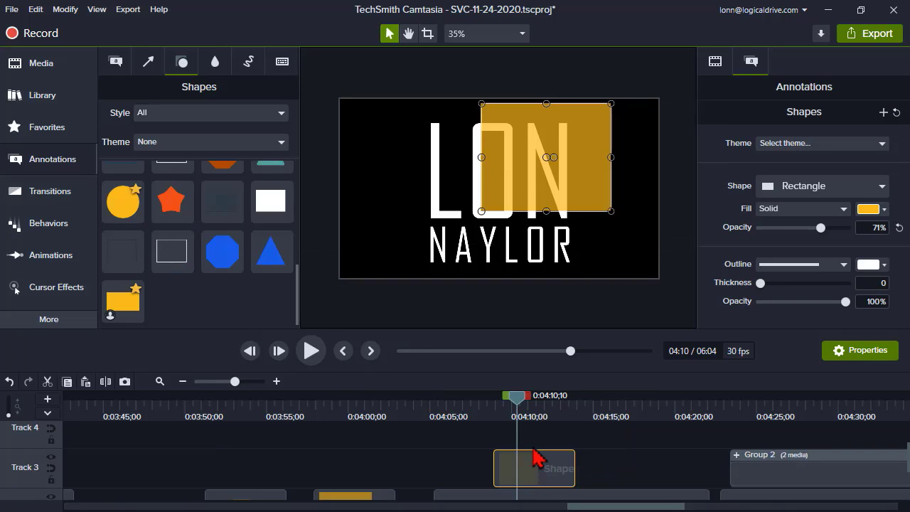
mouse_move(533, 442)
left_mouse_down()
mouse_move(533, 455)
mouse_move(530, 434)
mouse_move(532, 441)
left_mouse_up()
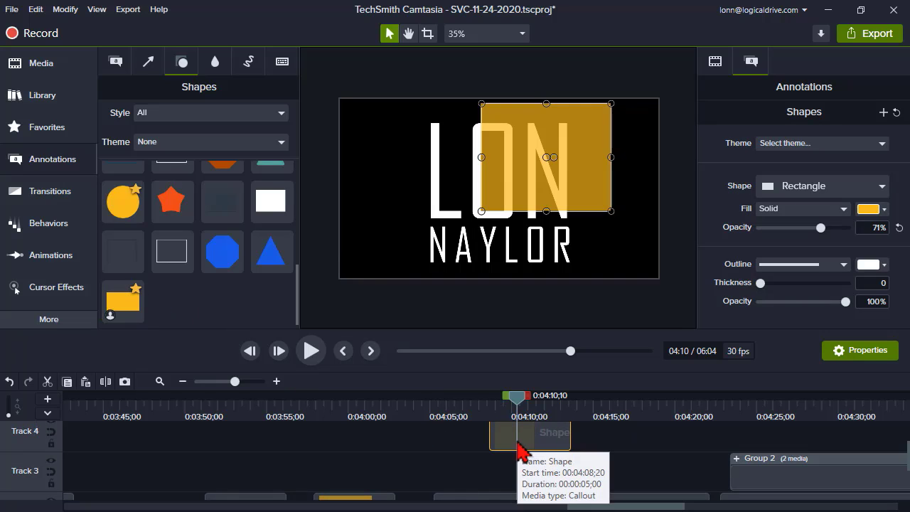
- Add michelle wave 1 from the CreateStudio library to Track 3 under the rectangle clip, and extend the rectangle clip to 5;06
left_click(37, 95)
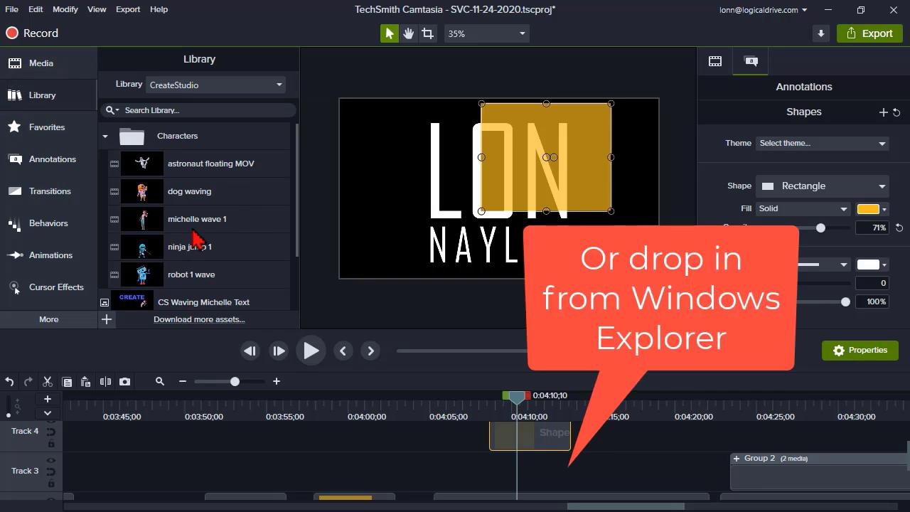
left_click_drag(145, 226, 492, 468)
left_click(571, 435)
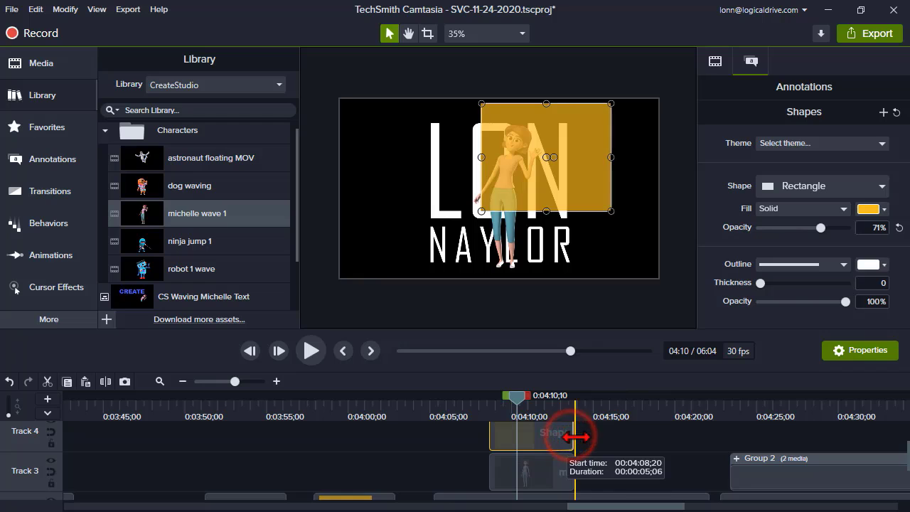
- Lock Track 4, then rotate the character to -21.8°, scale it to 83.3%, and position it at X -58.7, Y 81.0
left_click(52, 443)
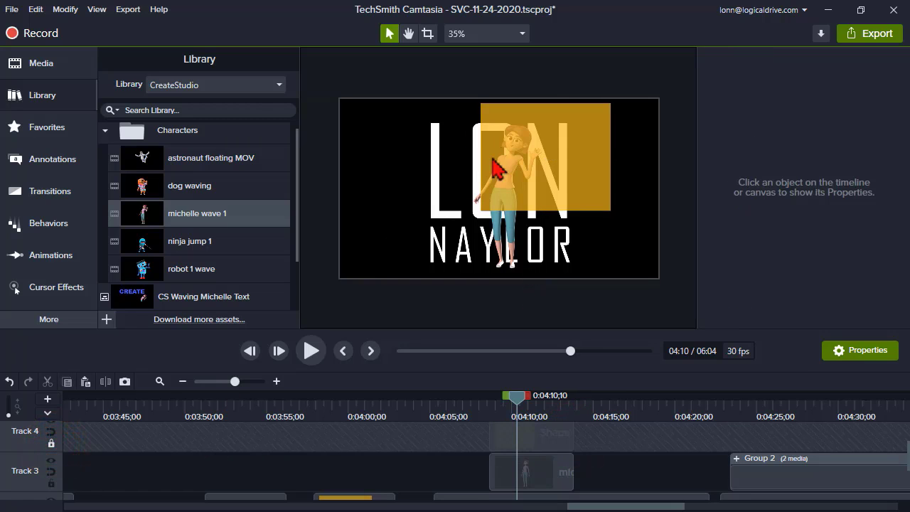
left_click(531, 475)
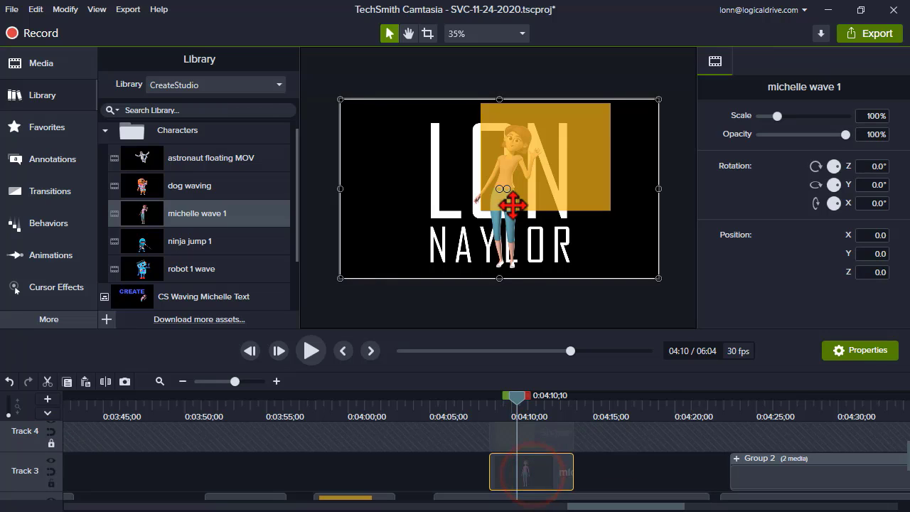
left_click_drag(505, 189, 509, 192)
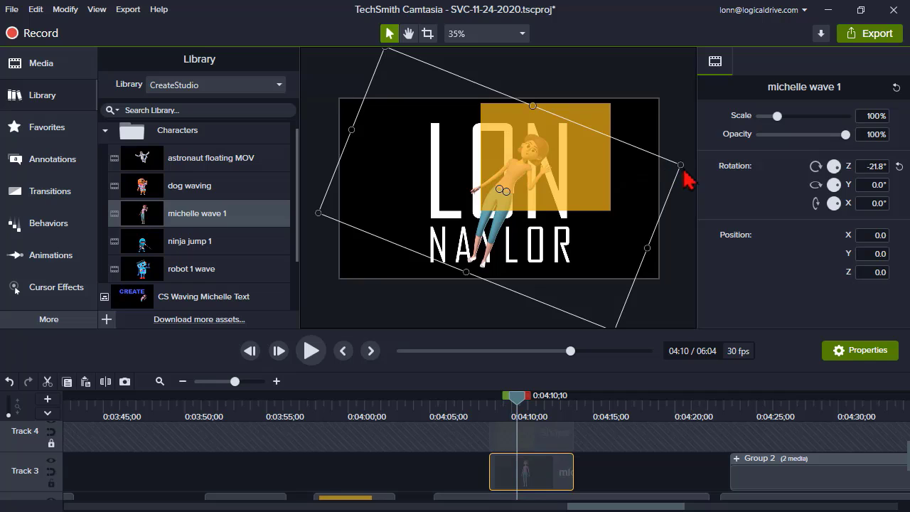
left_click_drag(682, 166, 622, 174)
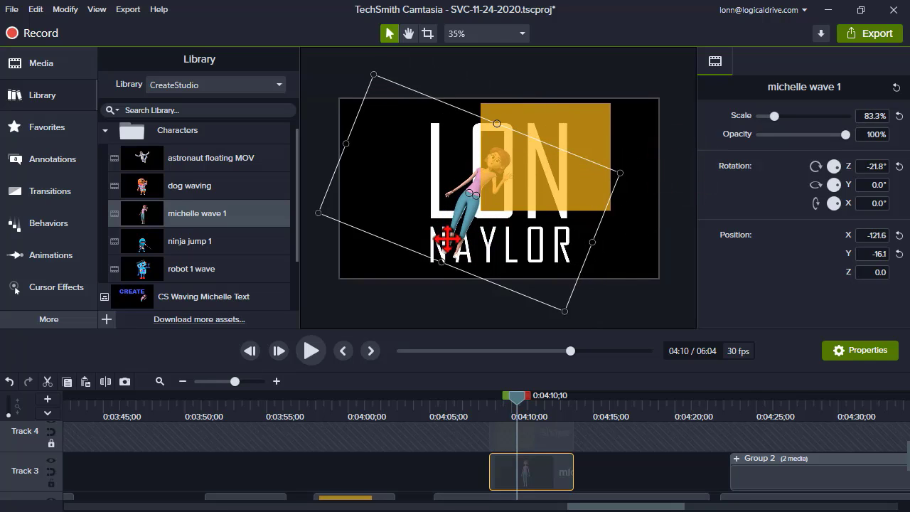
left_click_drag(448, 239, 465, 214)
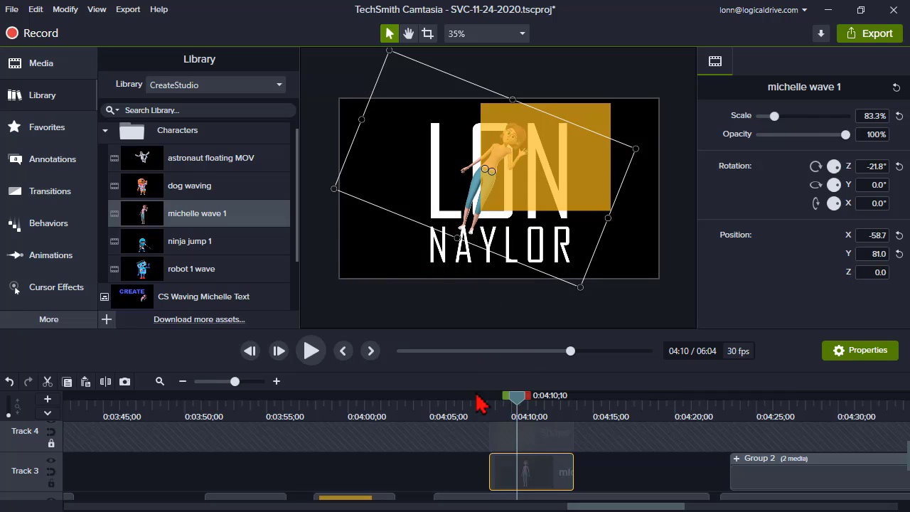
- Preview the character's wave against the rectangle up to 0:04:11;18, and return the playhead to 0:04:10;22
scroll(440, 278, "up", 1)
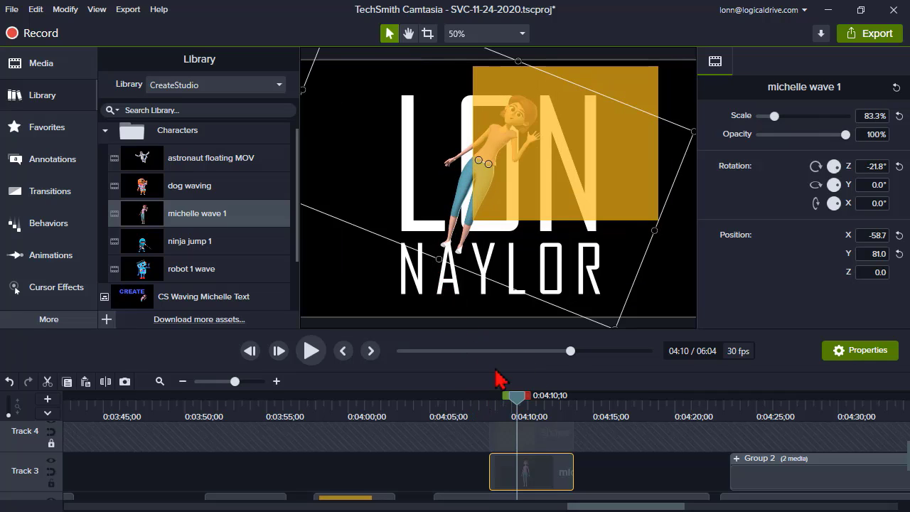
left_click_drag(519, 403, 538, 407)
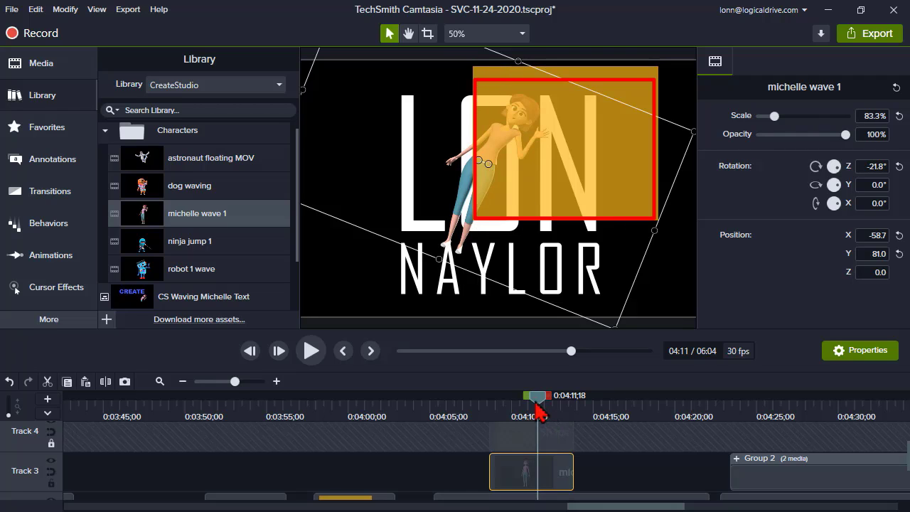
left_click_drag(538, 407, 523, 425)
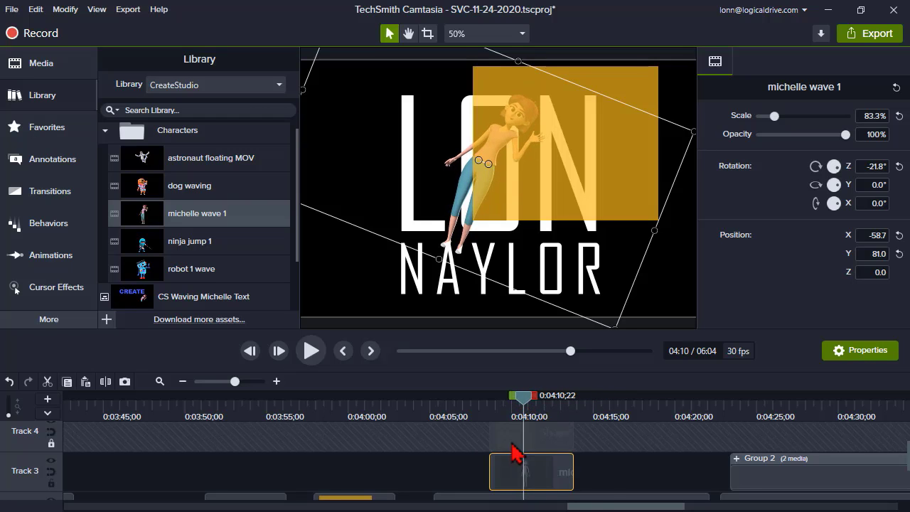
- Unlock Track 4 and set the rectangle's fill opacity to 100%
left_click(51, 445)
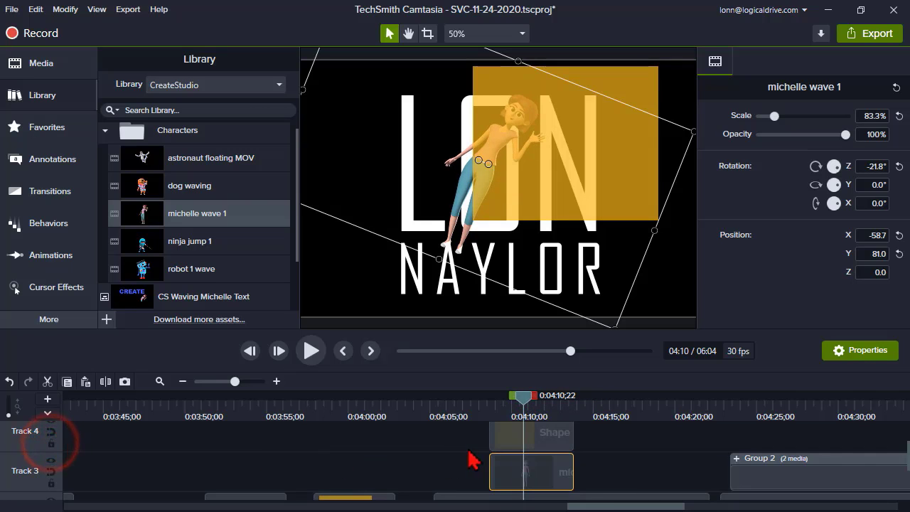
left_click(499, 440)
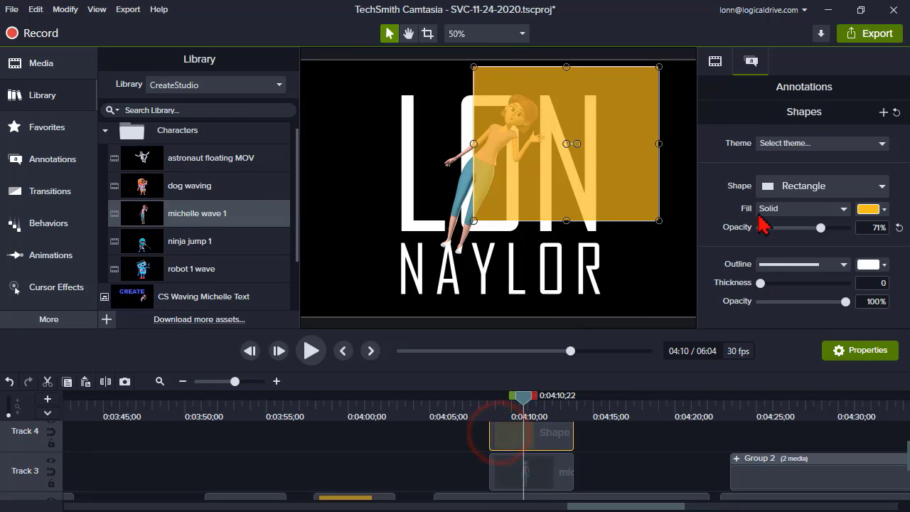
left_click_drag(819, 229, 863, 232)
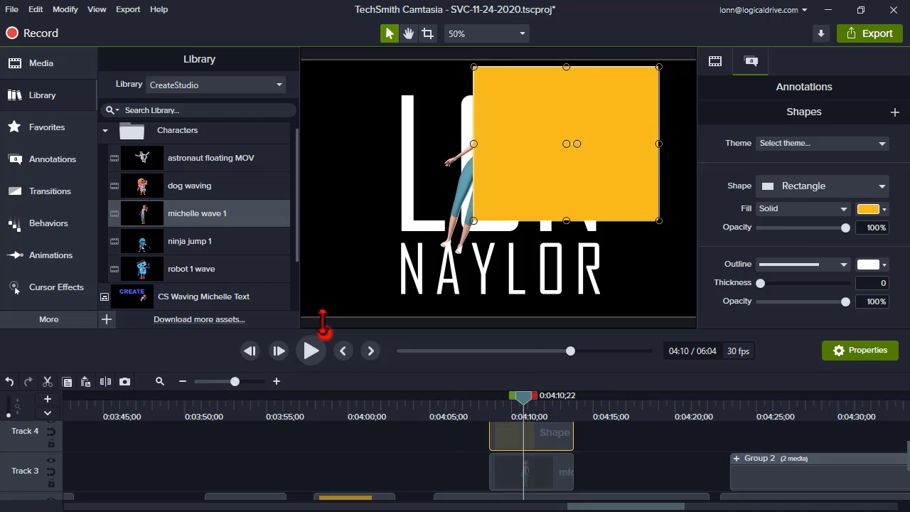
- Set the Track Matte Mode of Track 4 to Alpha so the rectangle masks the character on Track 3
left_click_drag(323, 323, 320, 311)
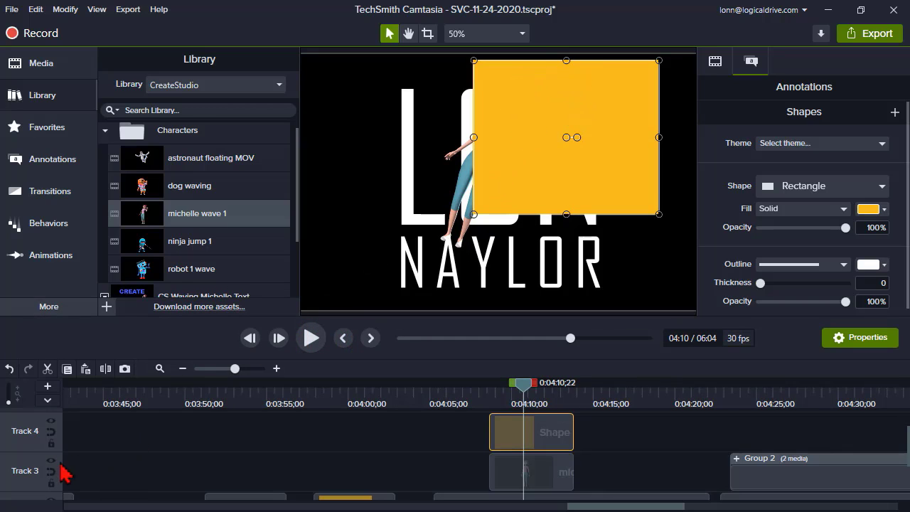
left_click(50, 421)
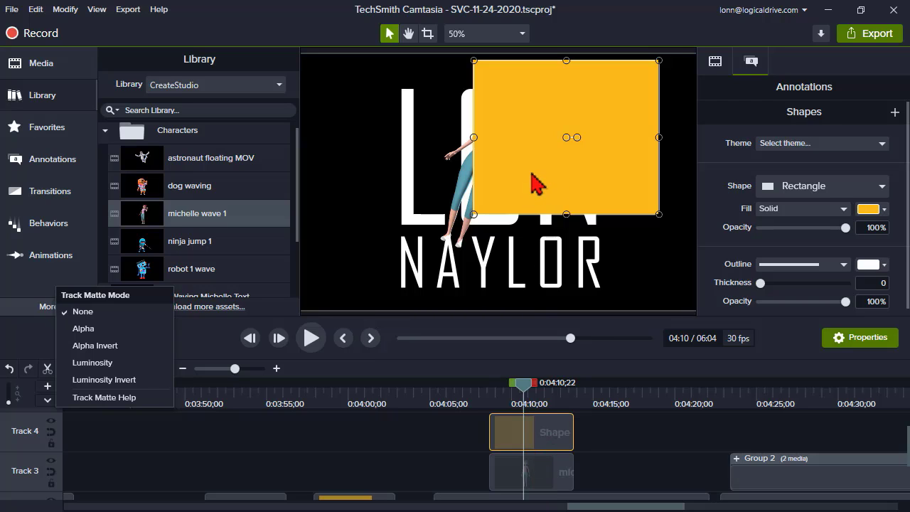
left_click(542, 470)
left_click(541, 430)
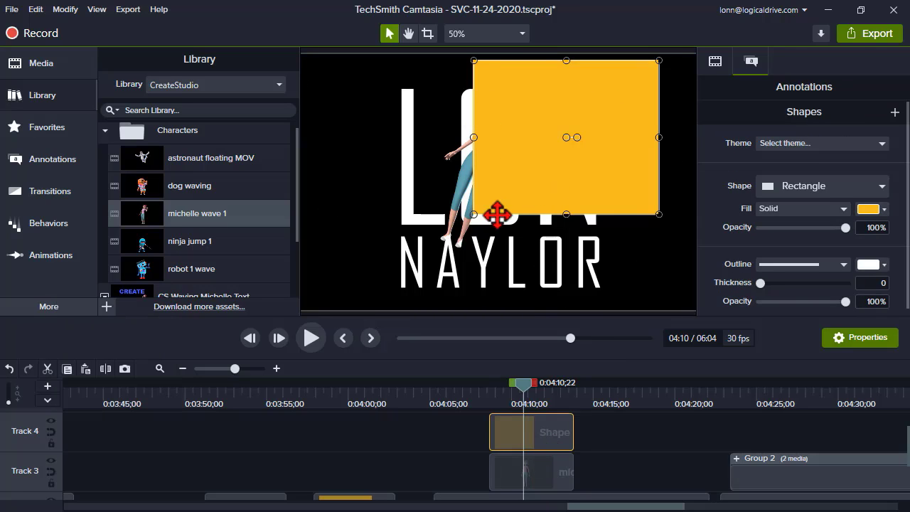
left_click(50, 422)
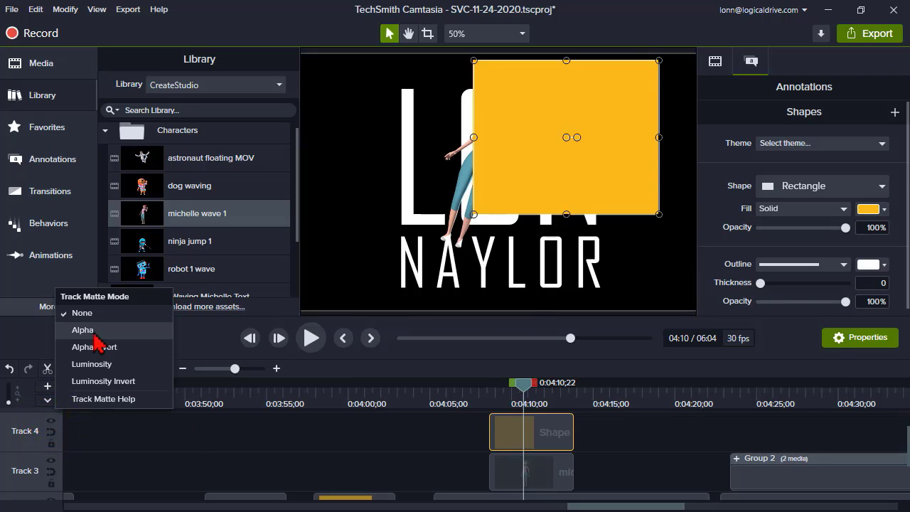
left_click(95, 333)
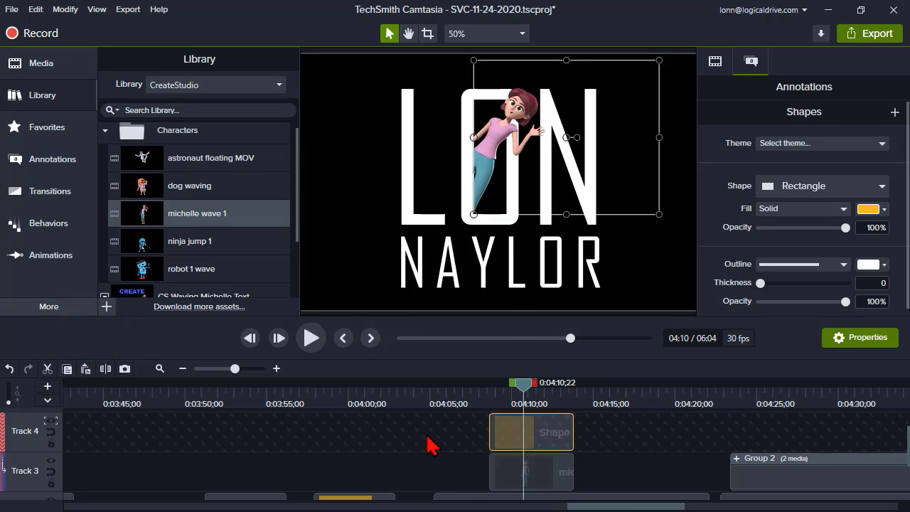
- Examine the text, character and rectangle layers, and preview the masked wave up to 0:04:11;02
scroll(429, 448, "down", 1)
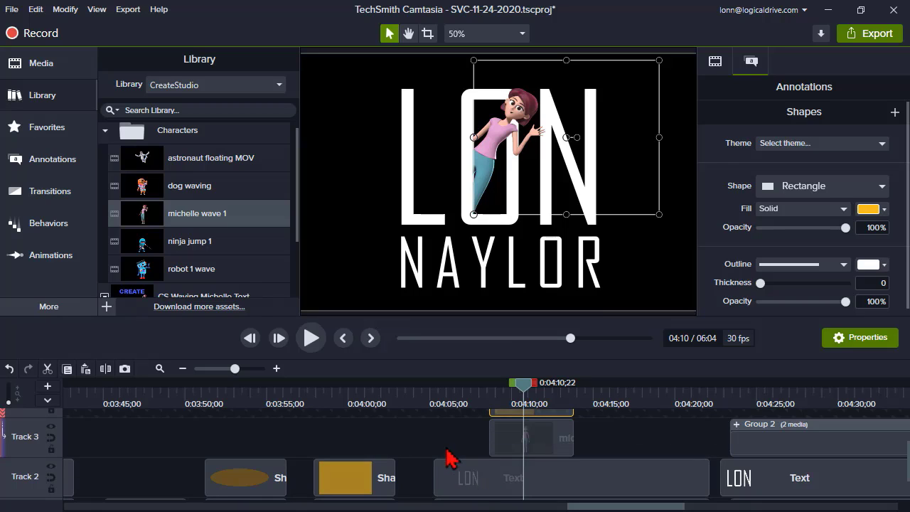
scroll(448, 458, "up", 1)
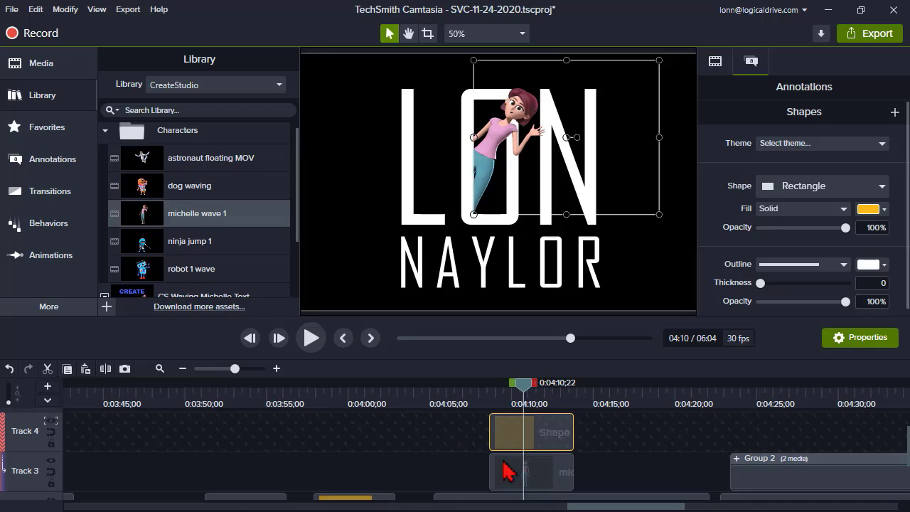
left_click(502, 485)
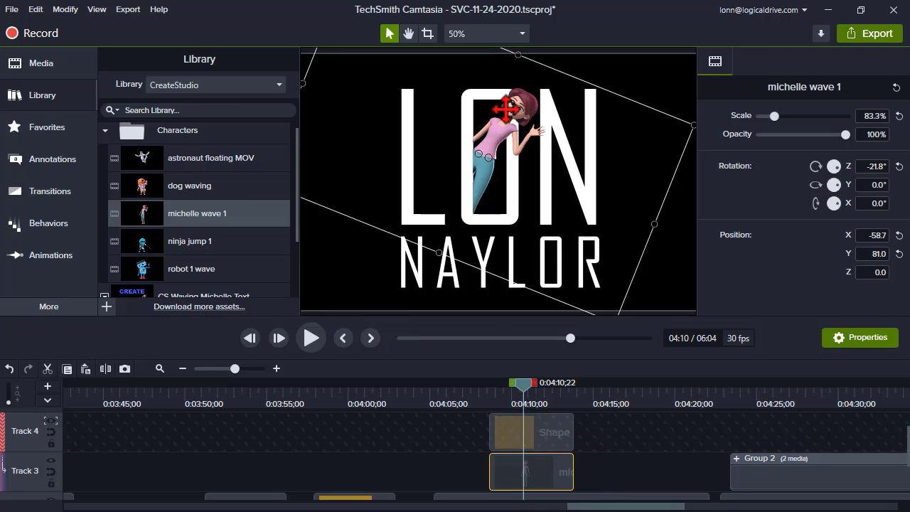
left_click(518, 439)
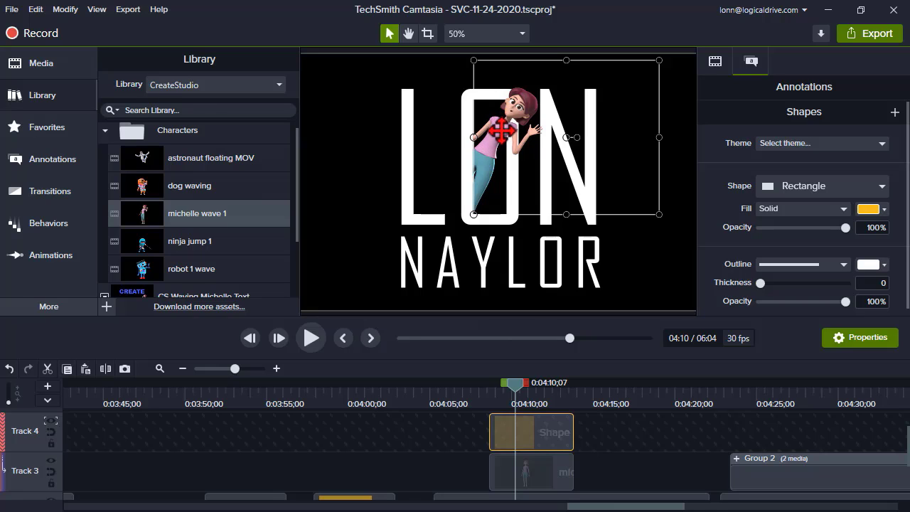
left_click_drag(517, 391, 530, 392)
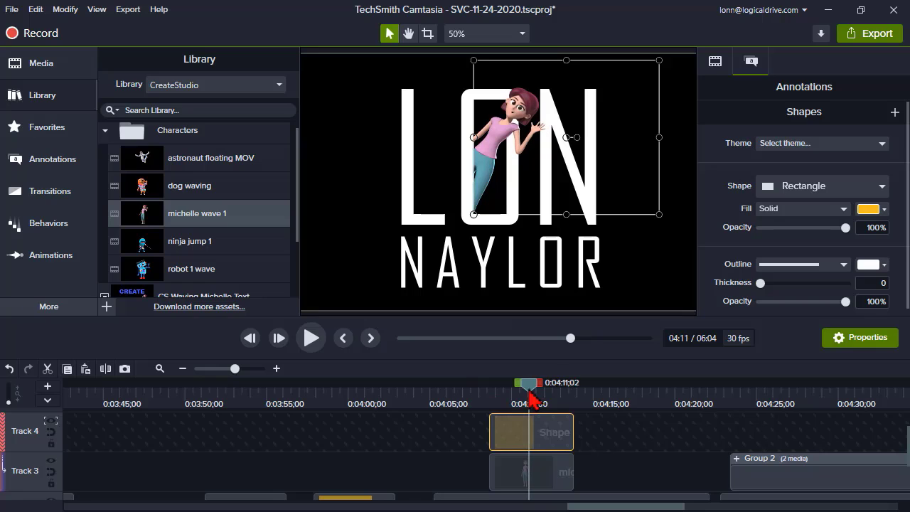
- Add a Custom animation to the michelle wave 1 clip, ending at 0:04:10;29 where her hand is raised
left_click(247, 369)
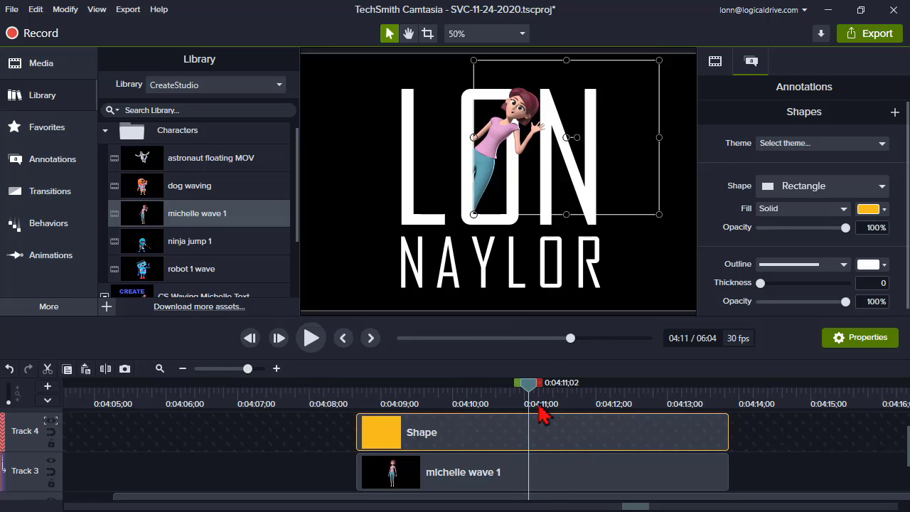
left_click_drag(530, 392, 509, 394)
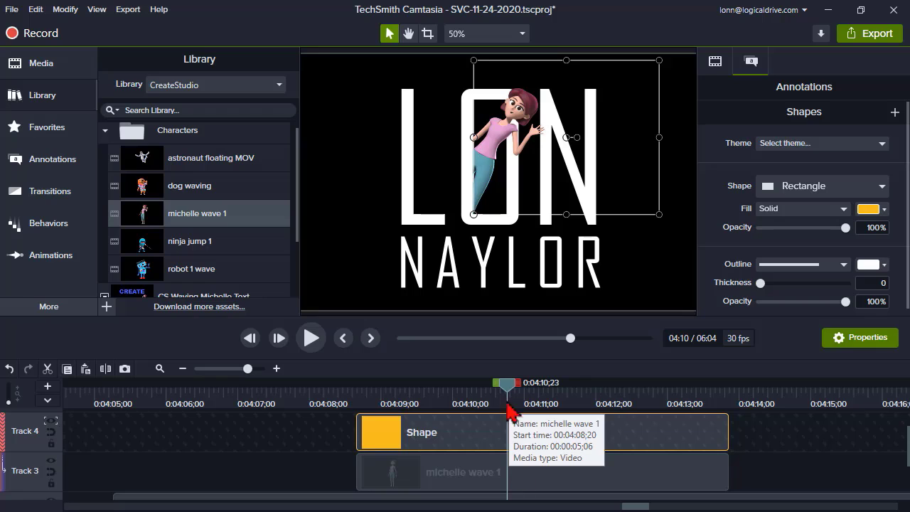
mouse_move(505, 388)
left_mouse_down()
mouse_move(491, 389)
mouse_move(521, 395)
left_mouse_up()
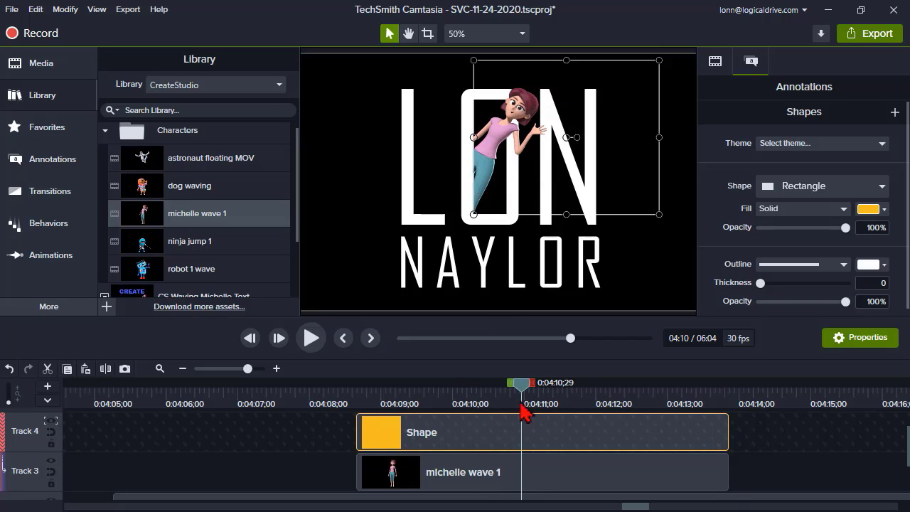
left_click(522, 481)
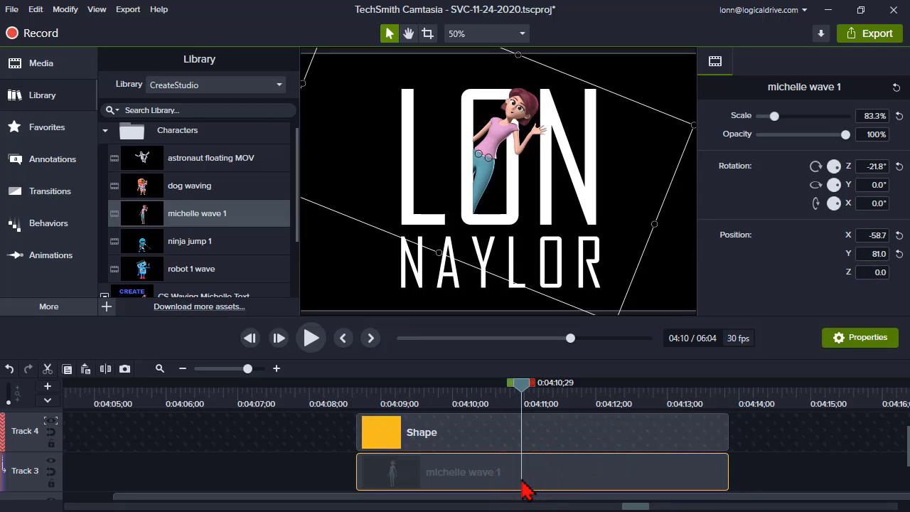
key("shift+a")
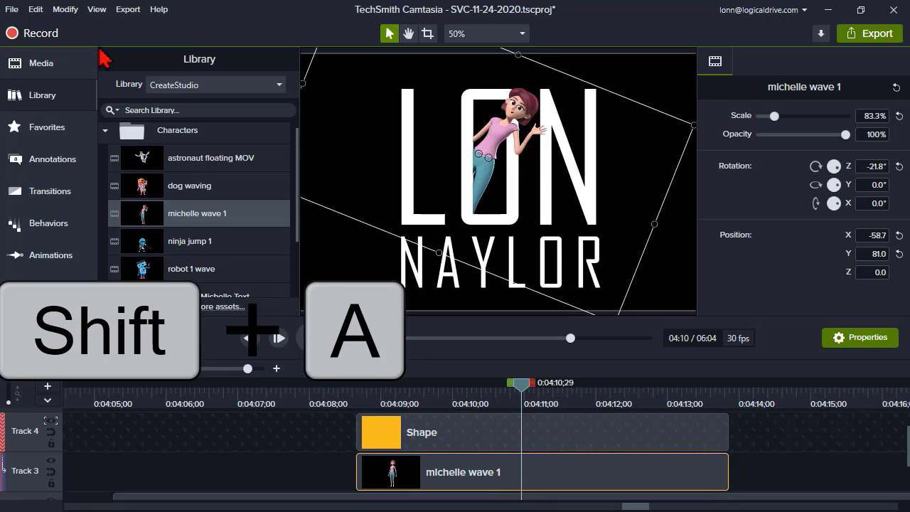
left_click(61, 257)
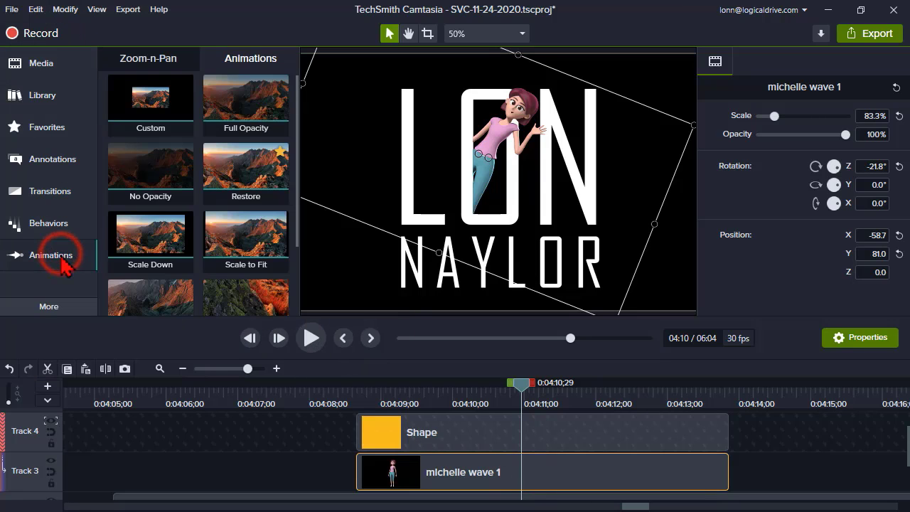
right_click(164, 115)
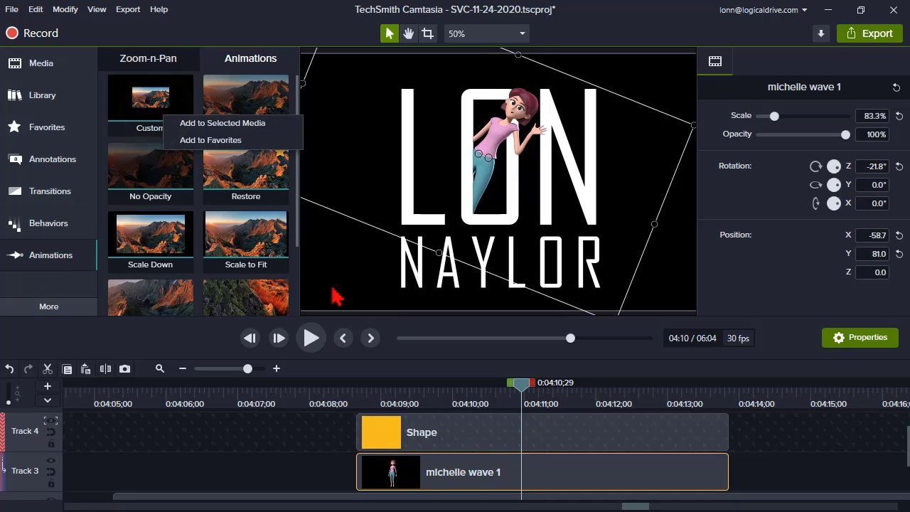
left_click(190, 123)
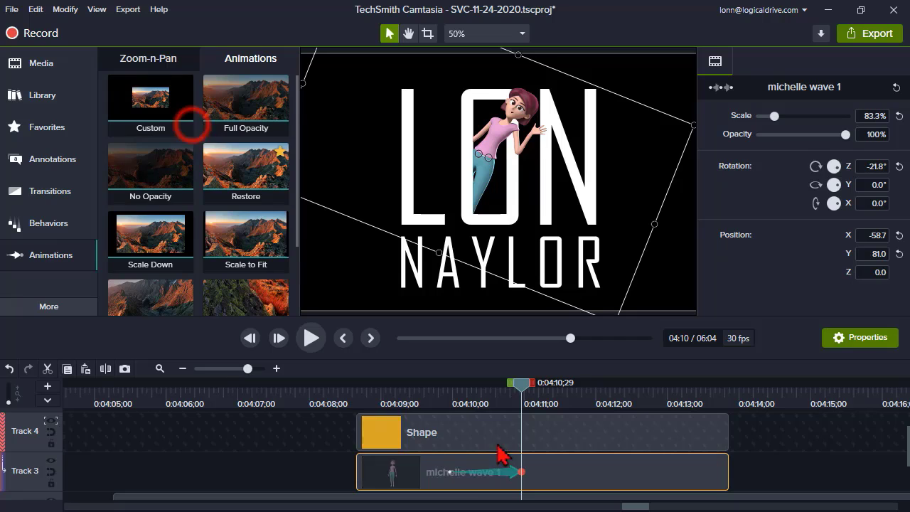
left_click(522, 473)
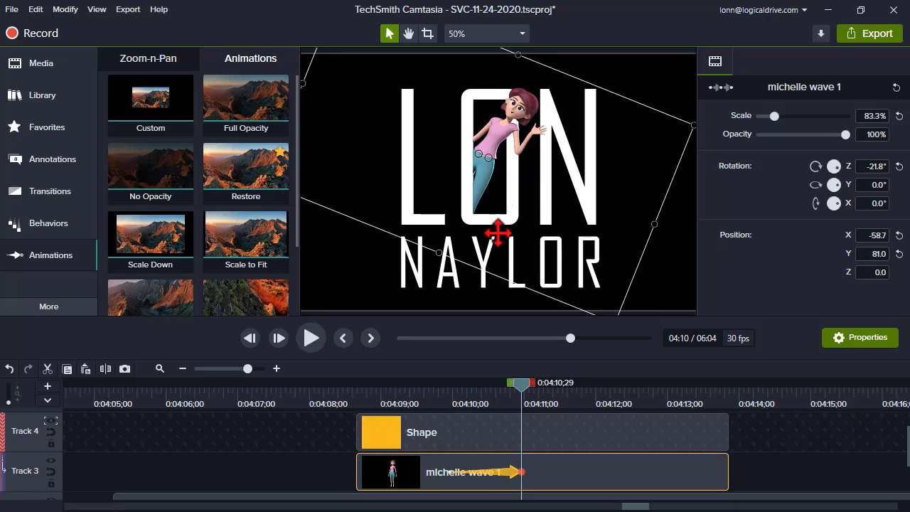
- At the animation's start, 0:04:09;29, move the character out of the masked area to X -228.7, Y -137.0, and play the result
left_click(521, 389)
left_click_drag(514, 391, 453, 400)
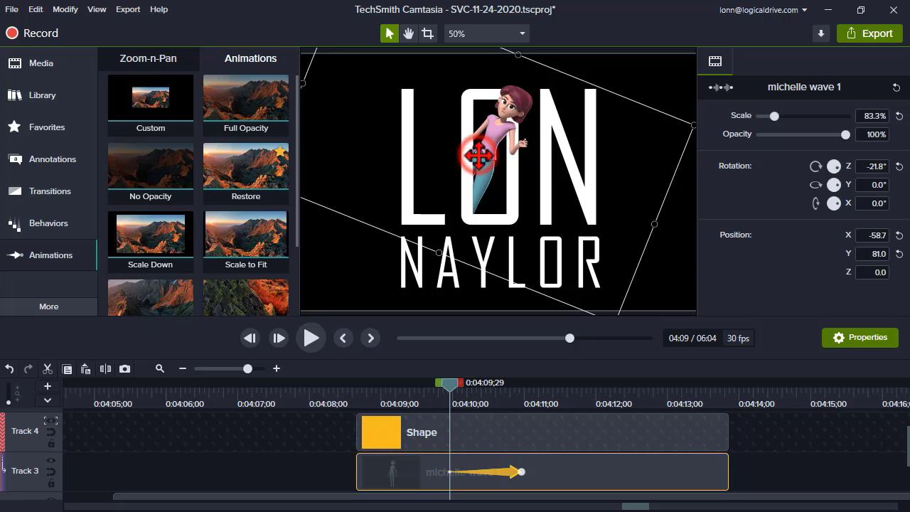
left_click_drag(476, 150, 419, 234)
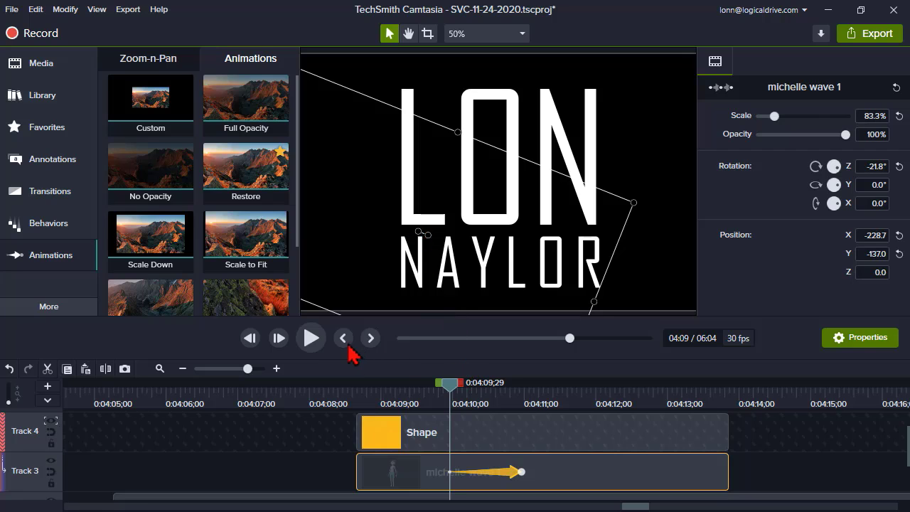
left_click(310, 338)
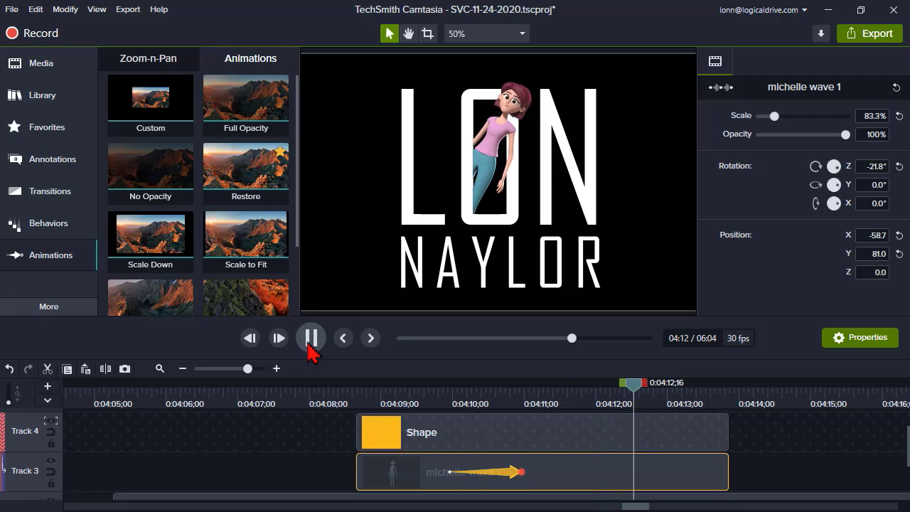
- Stop playback and move the entrance animation to the beginning of the michelle wave 1 clip, ending at 0:04:09;13
left_click(311, 340)
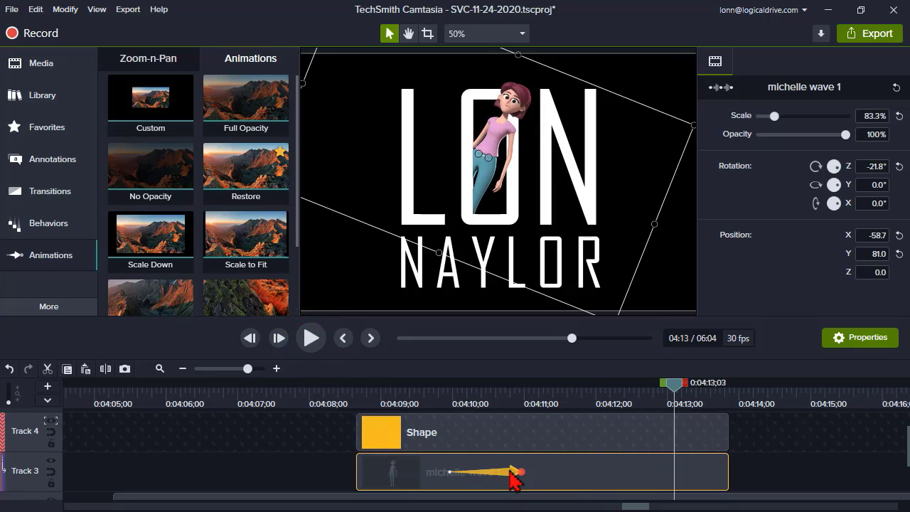
left_click_drag(509, 474, 404, 471)
left_click_drag(410, 471, 413, 471)
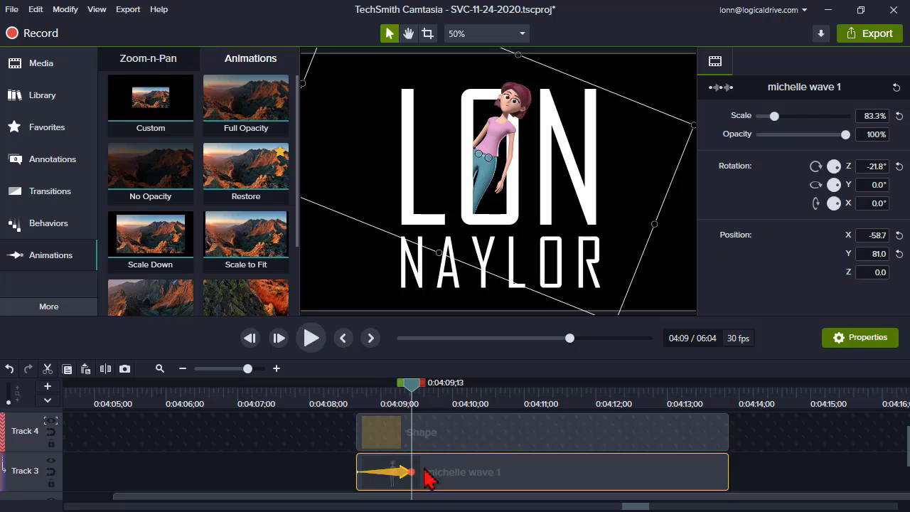
- Add a Restore animation to the michelle wave 1 clip at 0:04:13;15 so the character returns to her hidden position
left_click(702, 398)
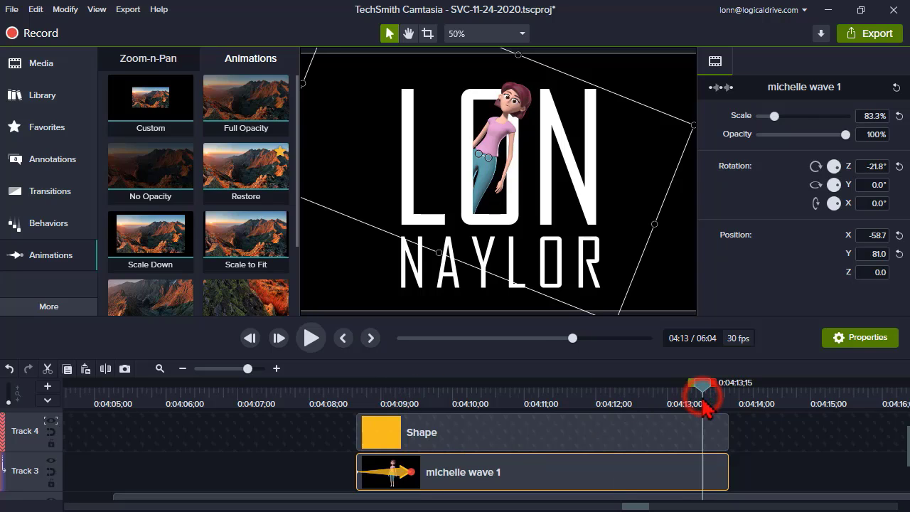
right_click(263, 173)
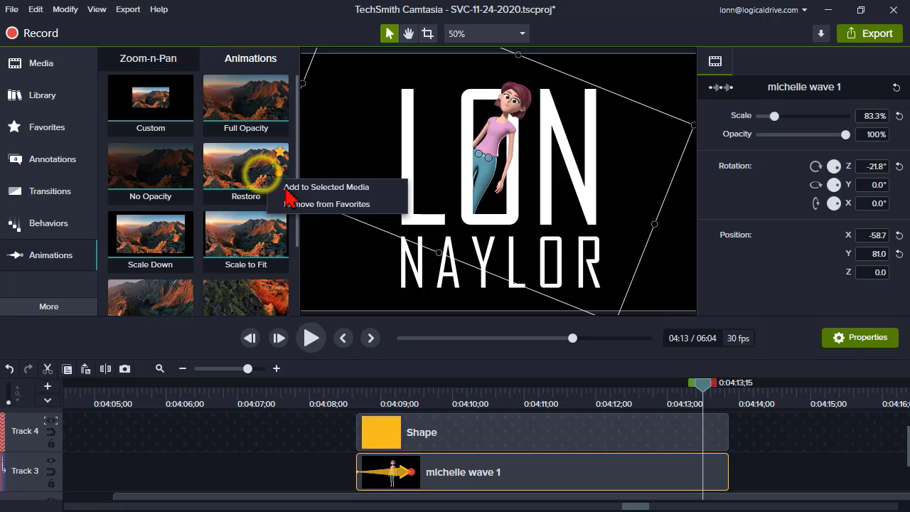
left_click(297, 185)
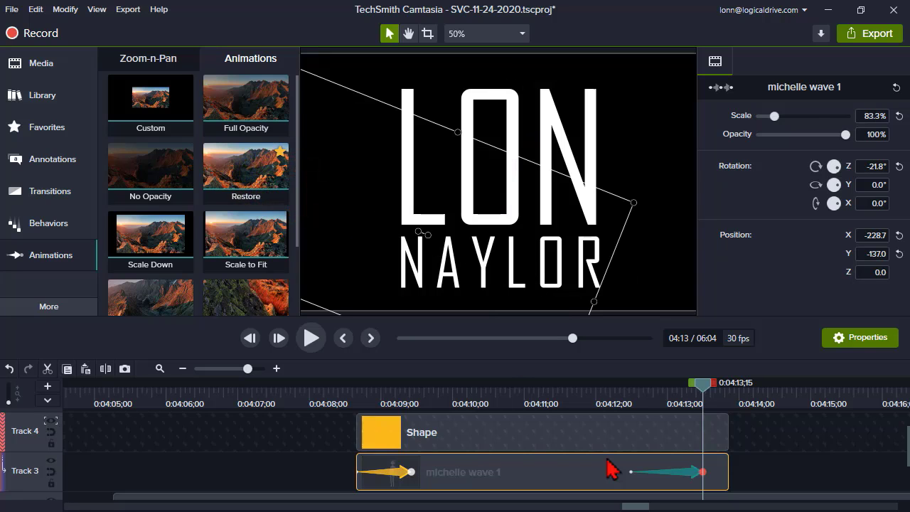
- Check the character's wave and exit by scrubbing, and play the whole animation from 0:04:08;20
left_click(703, 383)
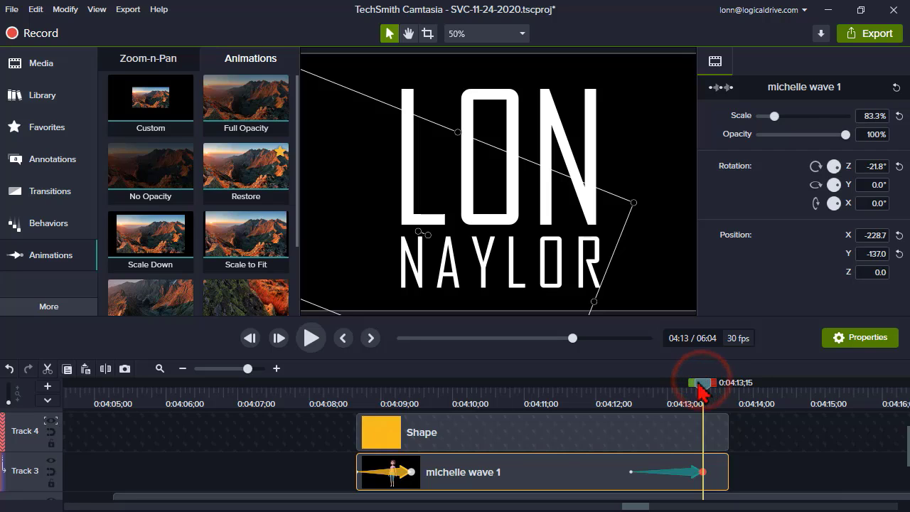
left_click(589, 392)
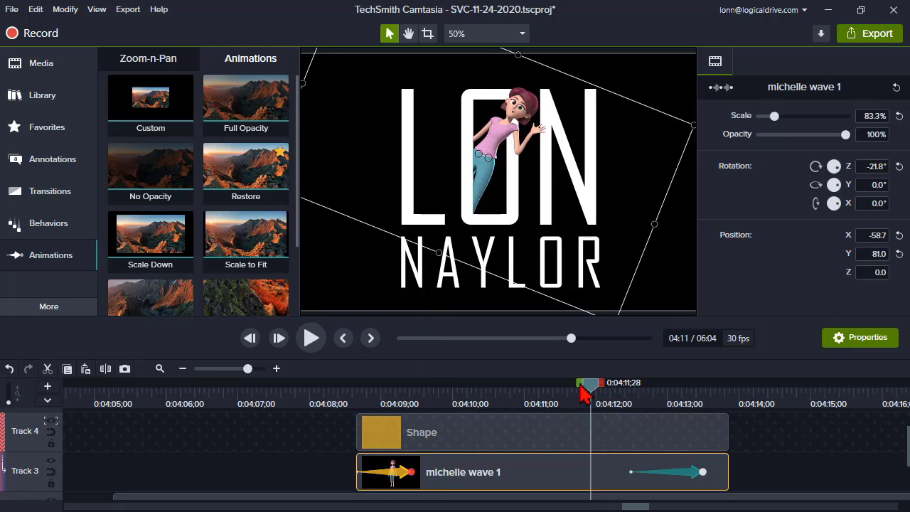
left_click_drag(590, 384, 632, 402)
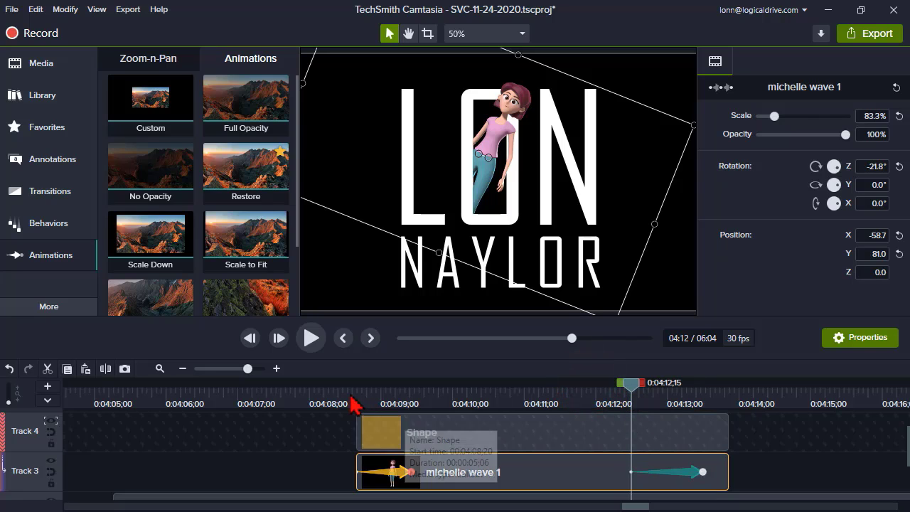
left_click_drag(349, 398, 363, 398)
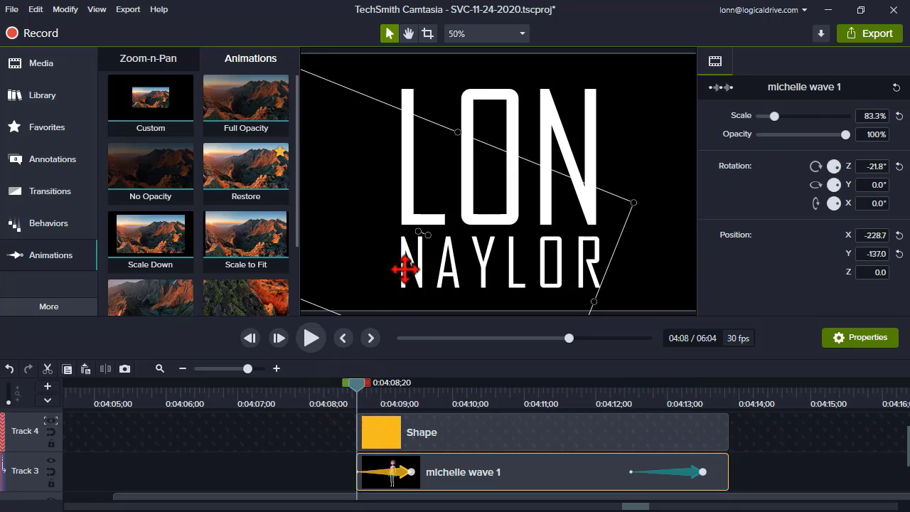
left_click(582, 390)
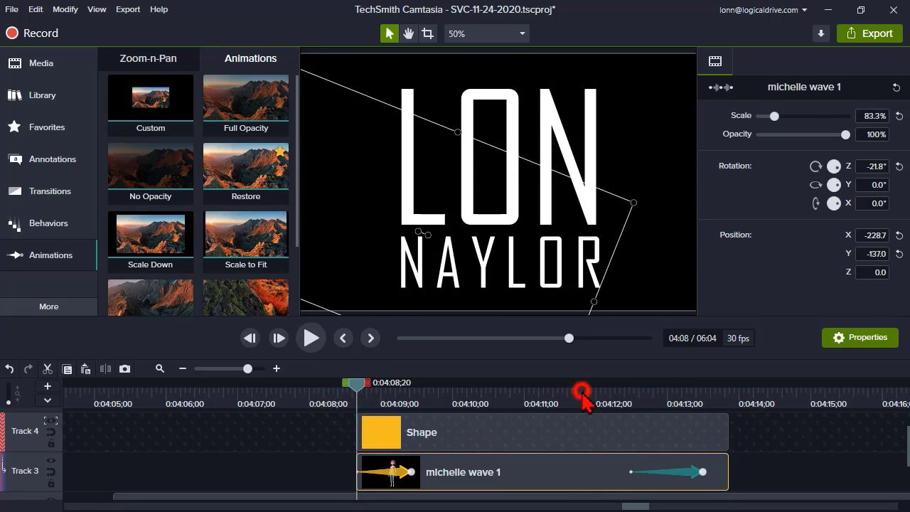
left_click(311, 338)
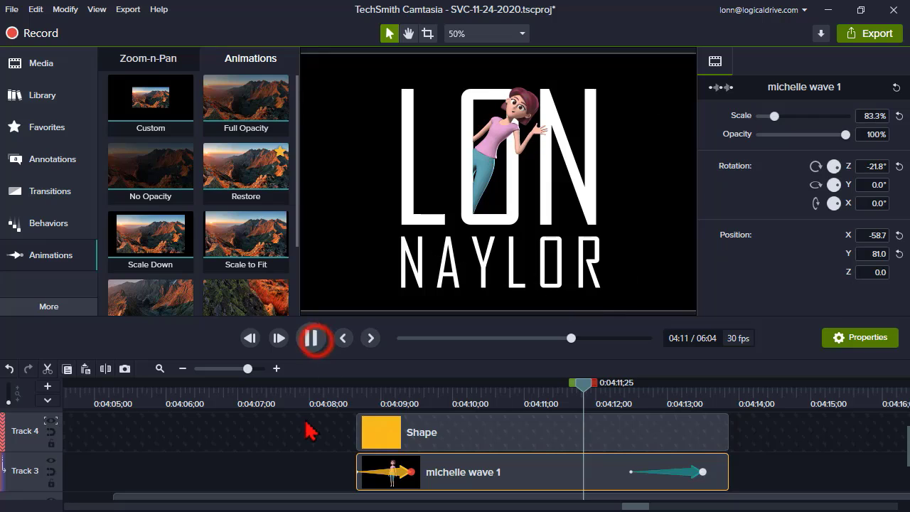
left_click(311, 338)
- Move the exit animation to the very end of the michelle wave 1 clip and shorten it to about 0.7 seconds
left_click(691, 472)
left_click_drag(723, 469, 731, 472)
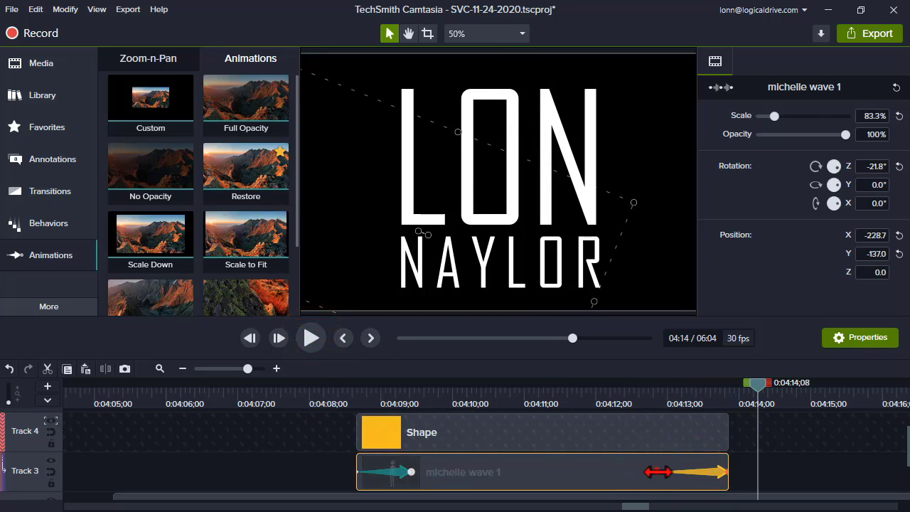
left_click_drag(658, 472, 679, 472)
left_click(507, 392)
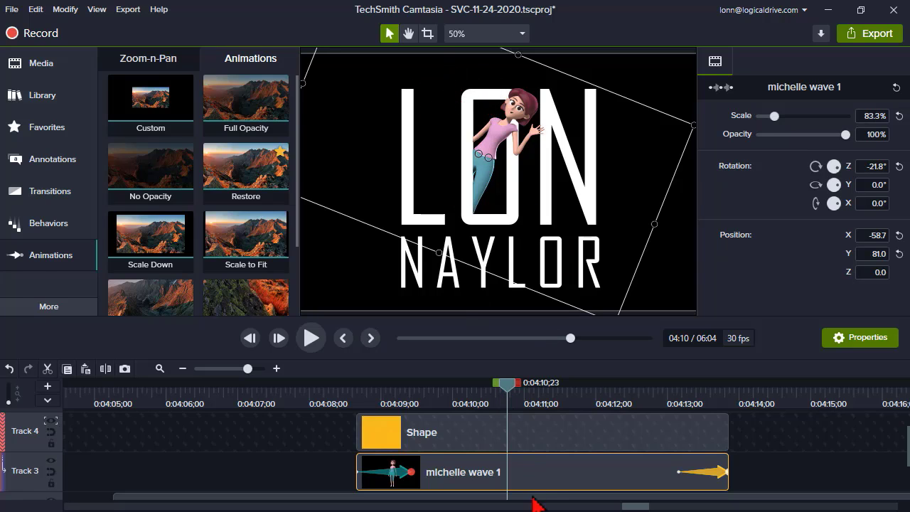
- Group the rectangle shape on Track 4 with the michelle wave 1 clip on Track 3
left_click(528, 474)
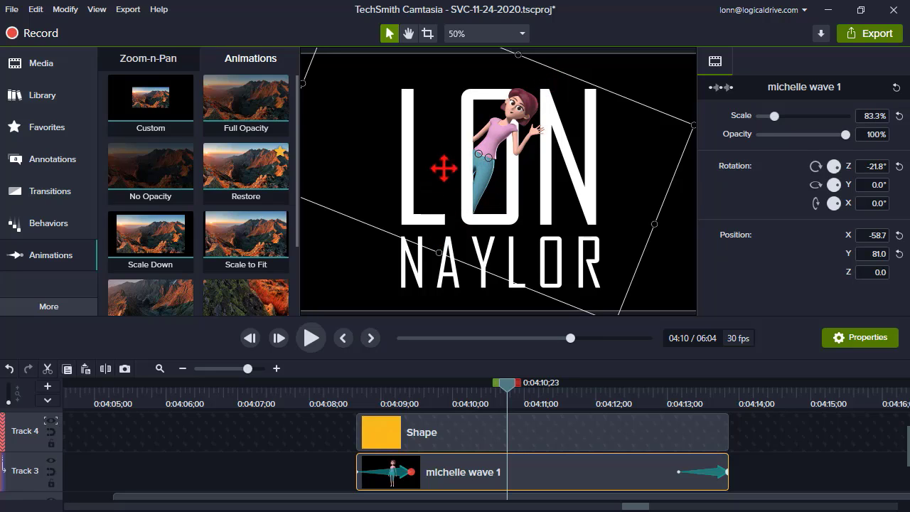
left_click(483, 393)
left_click(453, 392)
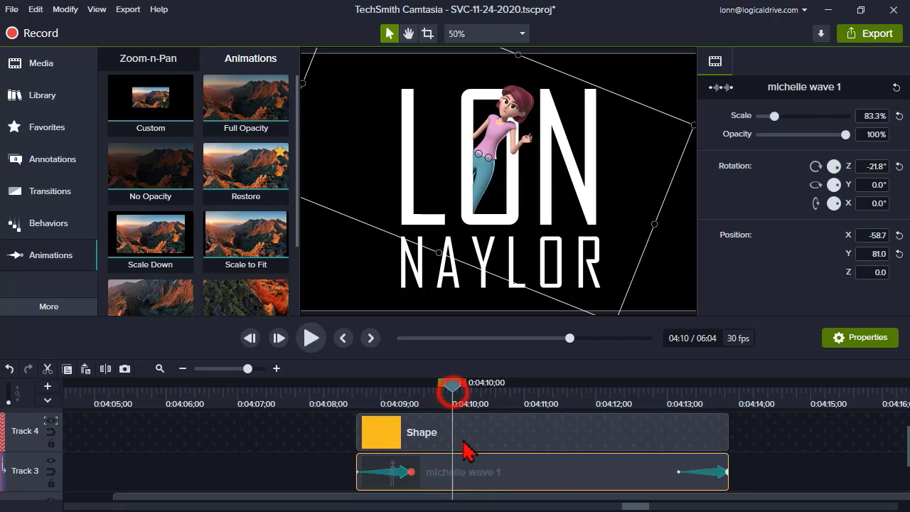
left_click(464, 434)
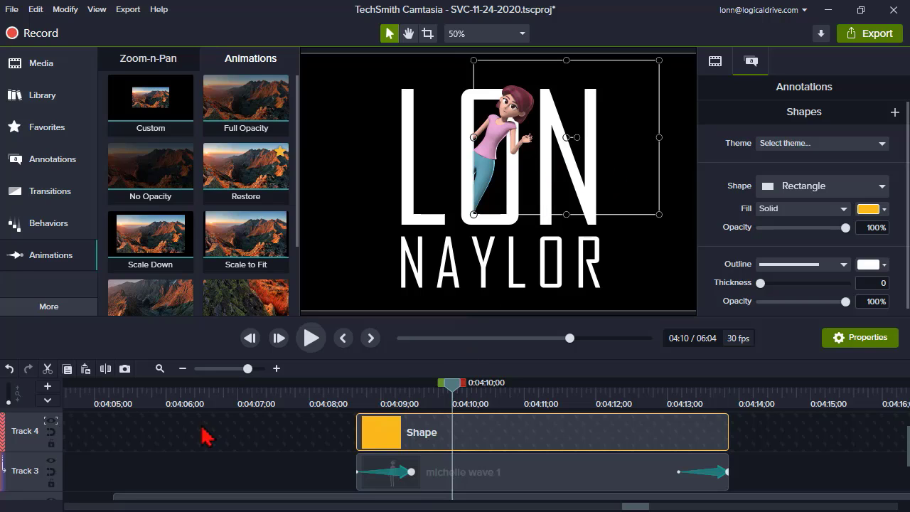
left_click(55, 435)
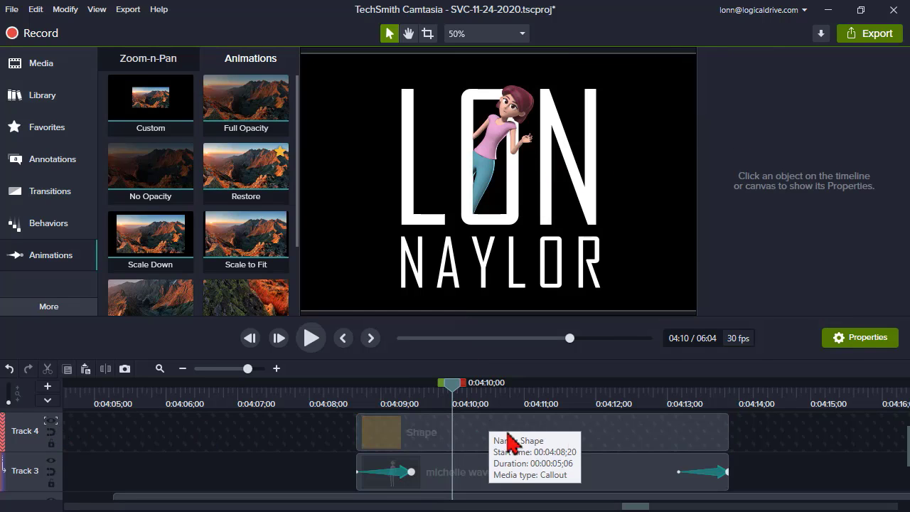
left_click_drag(774, 474, 551, 436)
right_click(550, 436)
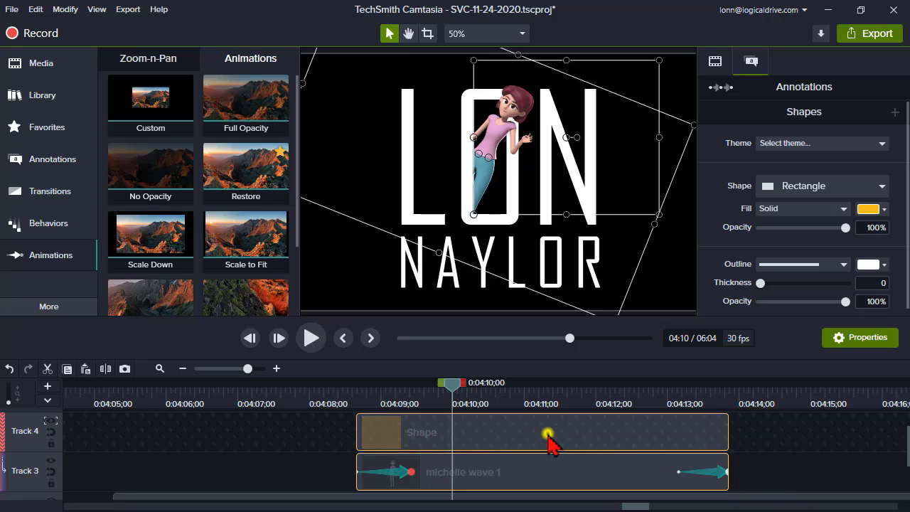
left_click(587, 324)
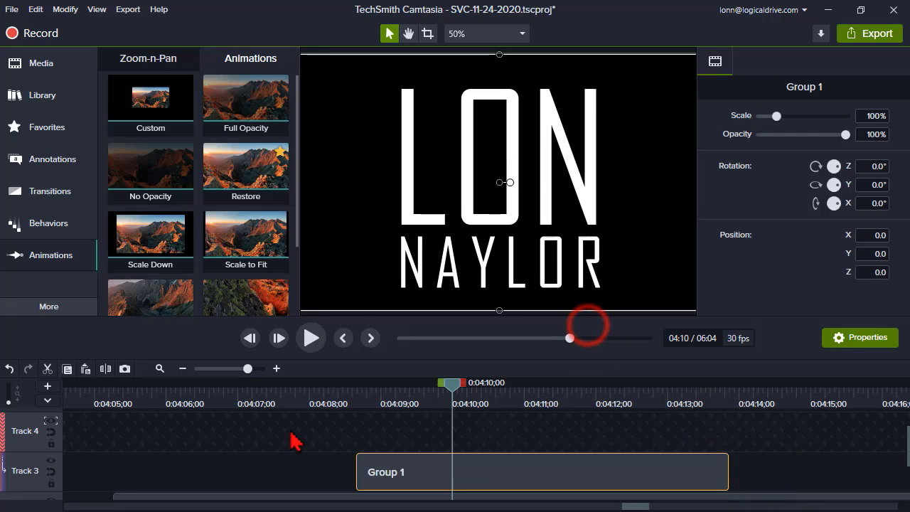
- Set the Track Matte Mode of Track 4 to None and inspect the two media inside Group 1
left_click(51, 423)
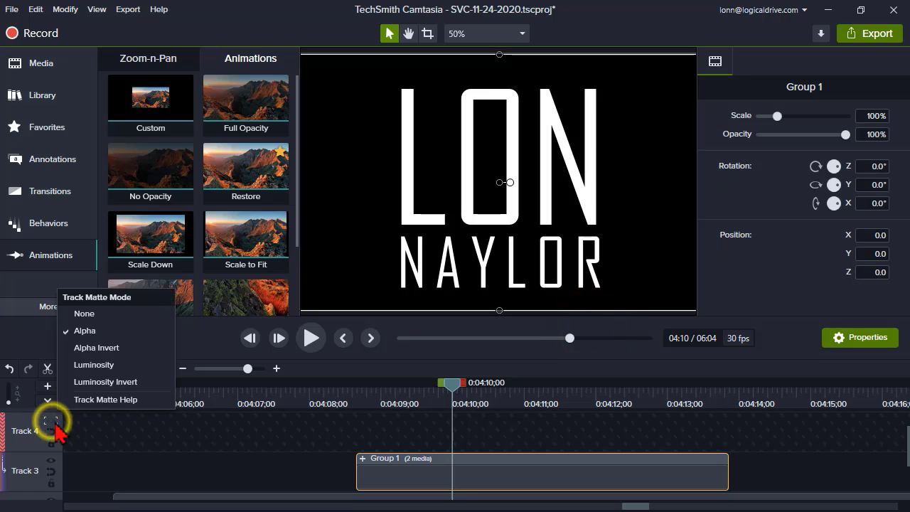
left_click(83, 314)
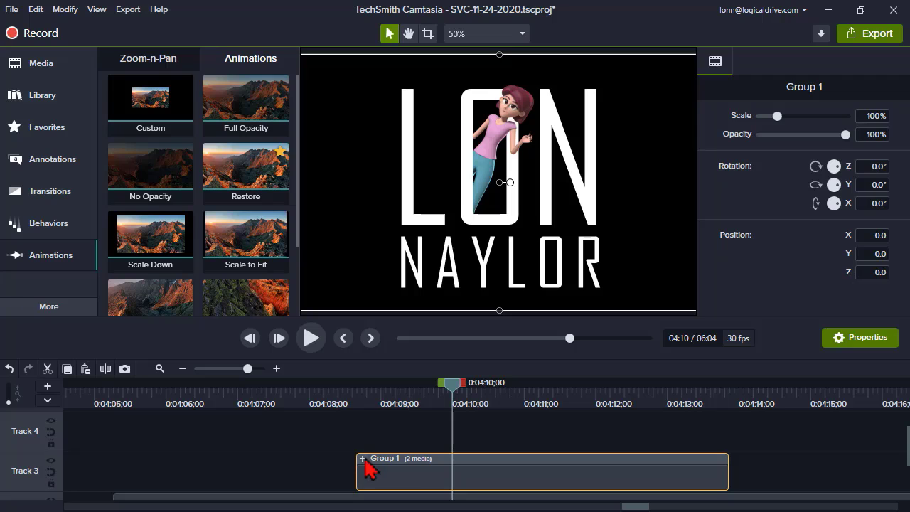
left_click(362, 459)
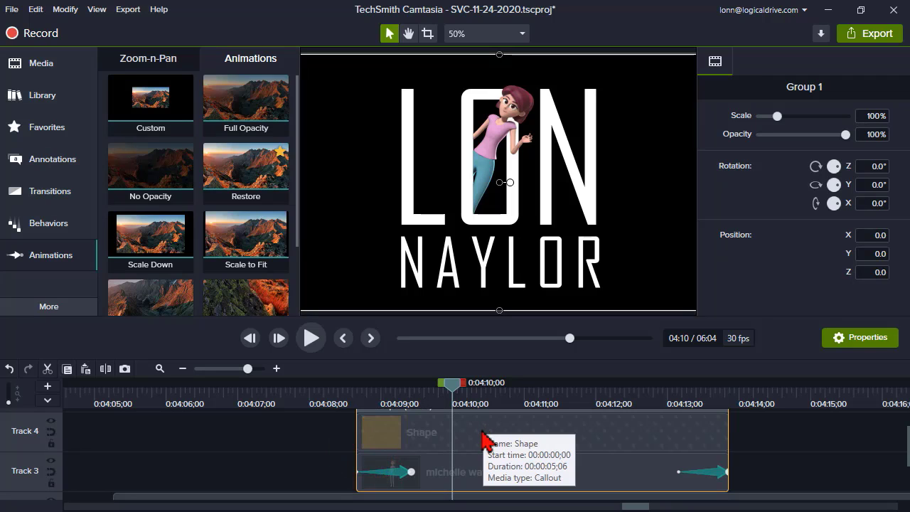
scroll(352, 461, "up", 1)
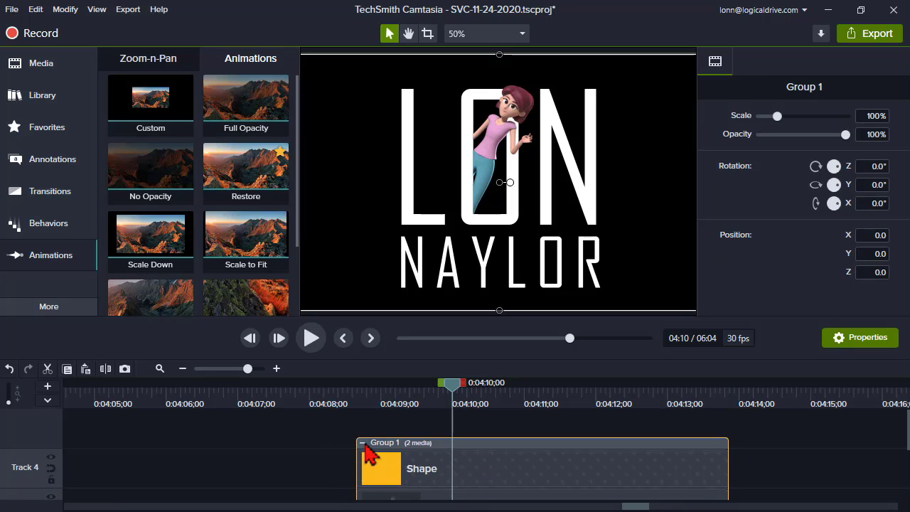
left_click(363, 443)
- Examine the two text layers beneath Group 1 and scrub the masked character's appearance through to 0:04:15;00
scroll(315, 462, "down", 1)
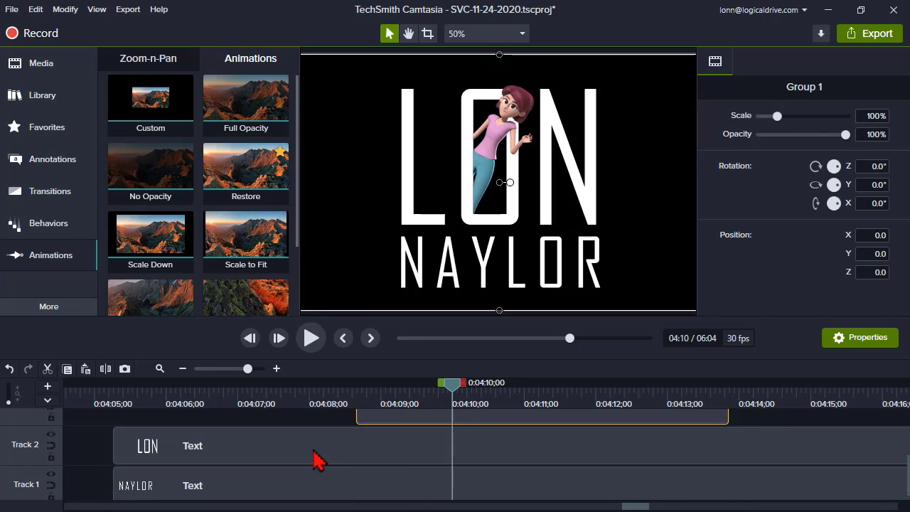
left_click(322, 397)
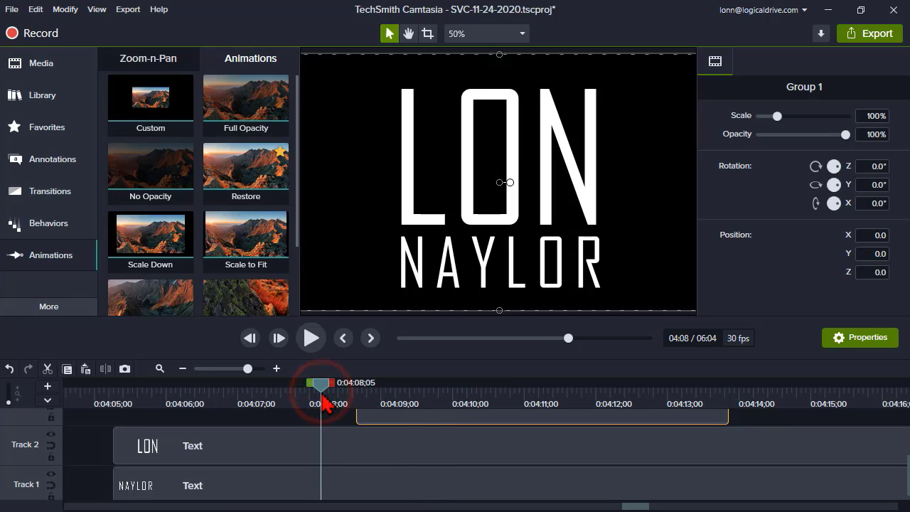
left_click(229, 451)
left_click(229, 486)
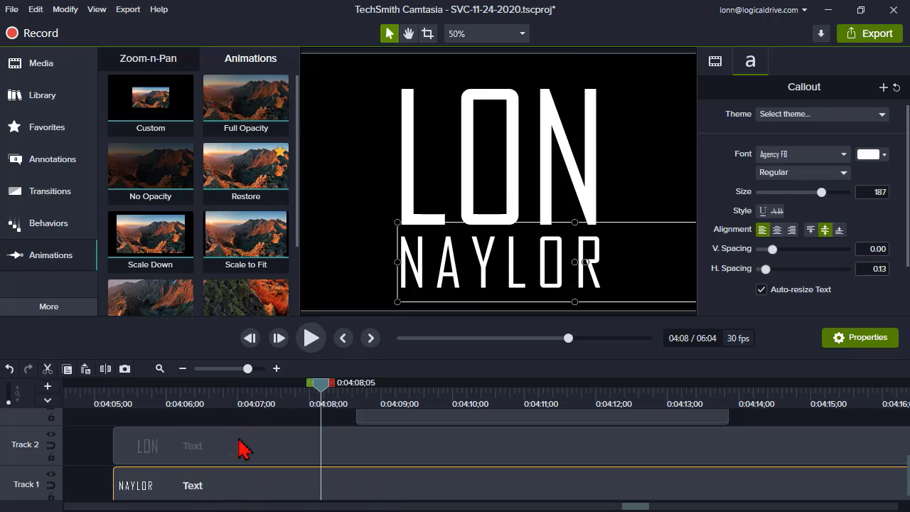
left_click_drag(324, 398, 488, 393)
scroll(464, 439, "up", 2)
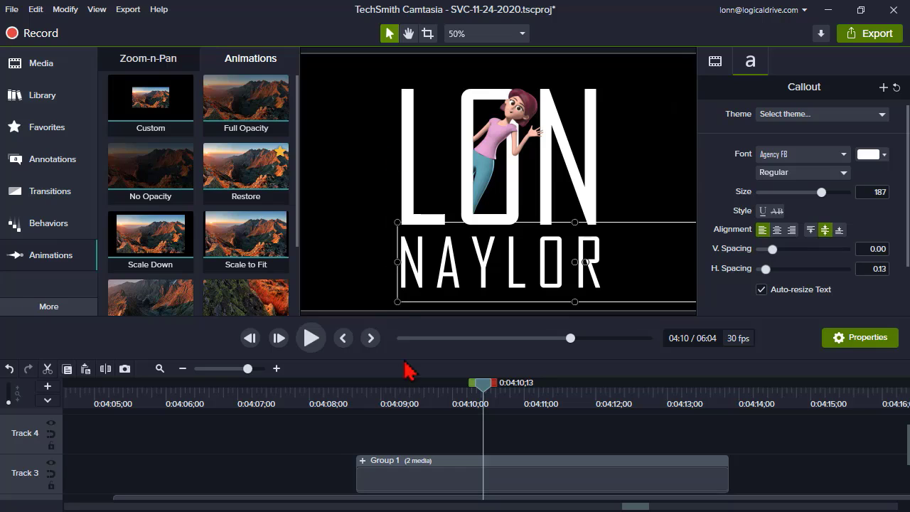
left_click_drag(483, 398, 809, 394)
scroll(559, 472, "down", 3)
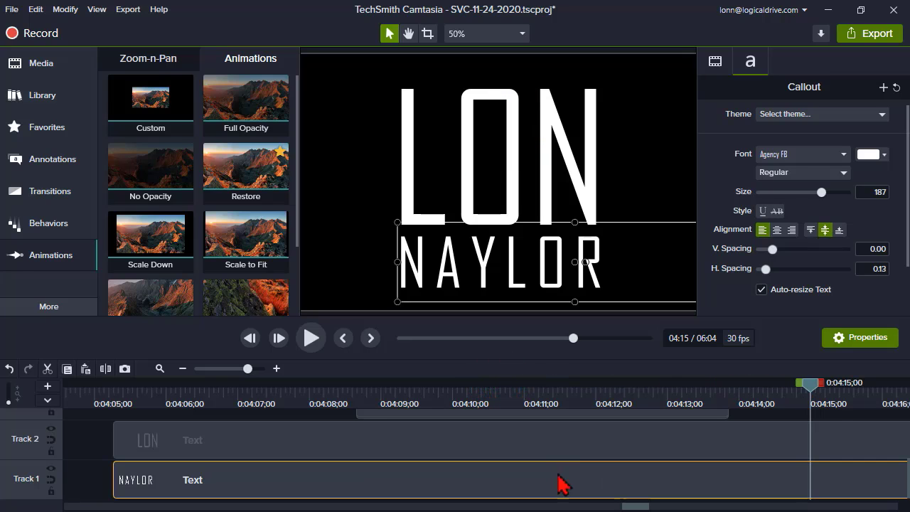
- Compare the earlier text examples with the ellipse and rectangle shapes, and select the Bebas Neue text clip at 0:03:47;06
left_click(235, 369)
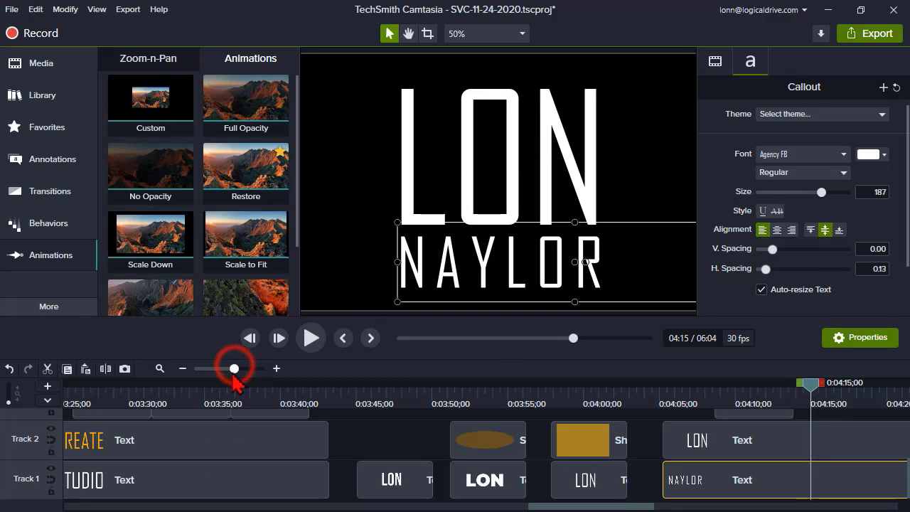
left_click_drag(568, 505, 632, 506)
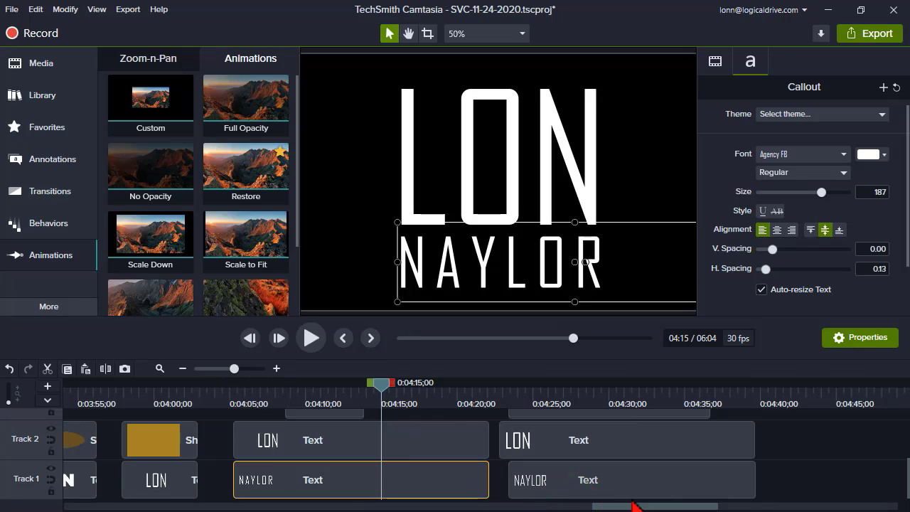
scroll(607, 506, "left", 8)
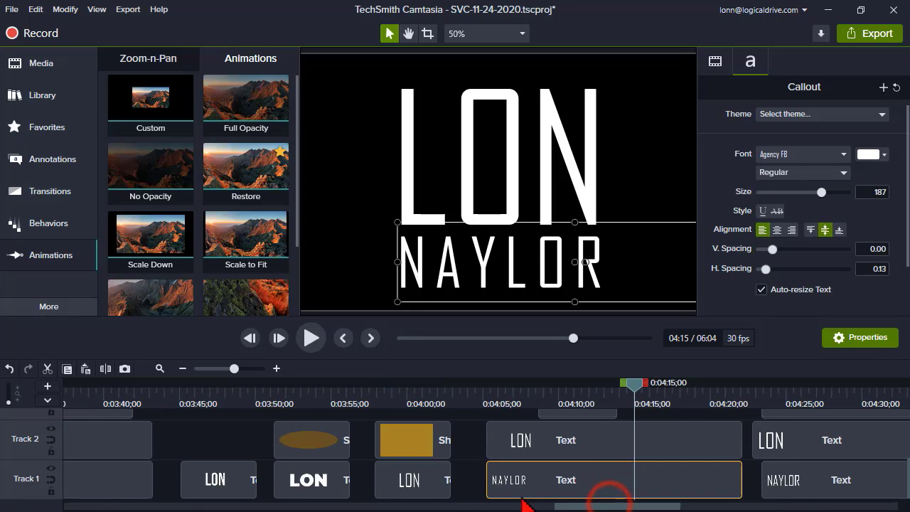
left_click(306, 402)
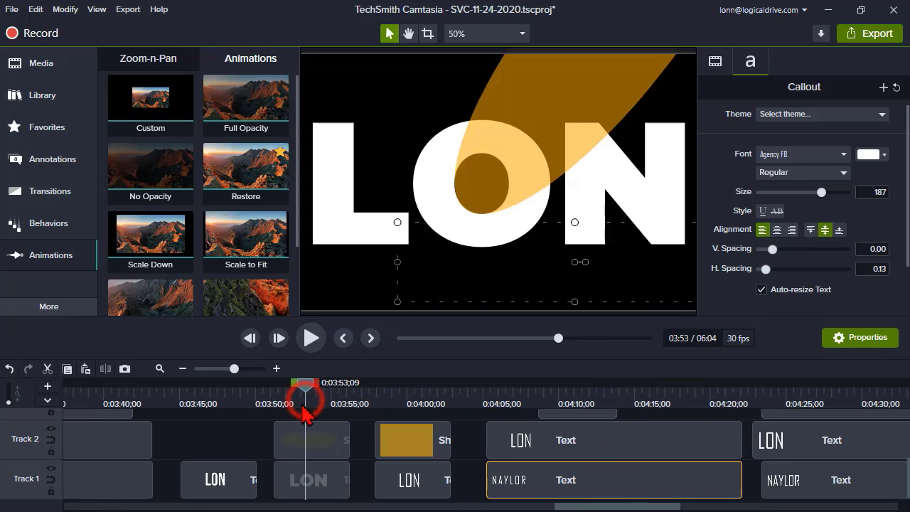
left_click(406, 402)
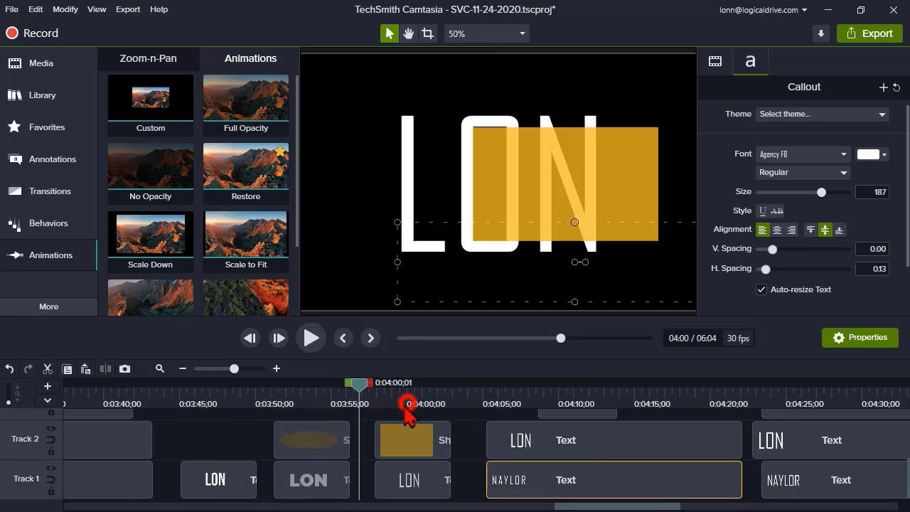
left_click(213, 403)
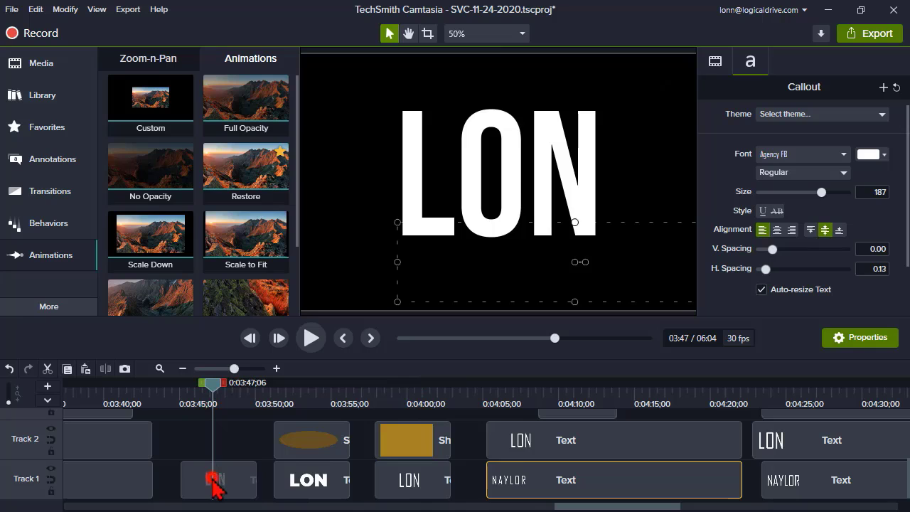
left_click_drag(213, 479, 206, 482)
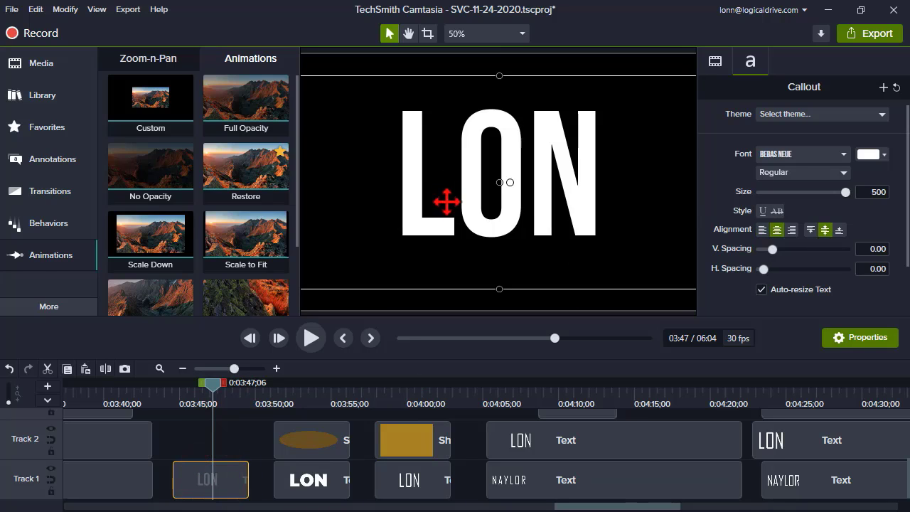
- Position the playhead at 0:03:45;17 over the first LON text clip on Track 1
left_click_drag(234, 368, 247, 369)
left_click_drag(212, 385, 78, 401)
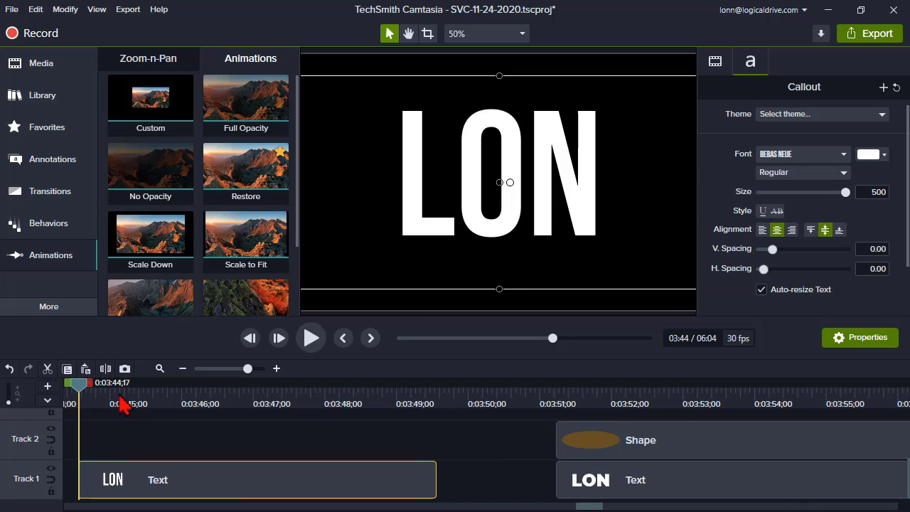
left_click(151, 401)
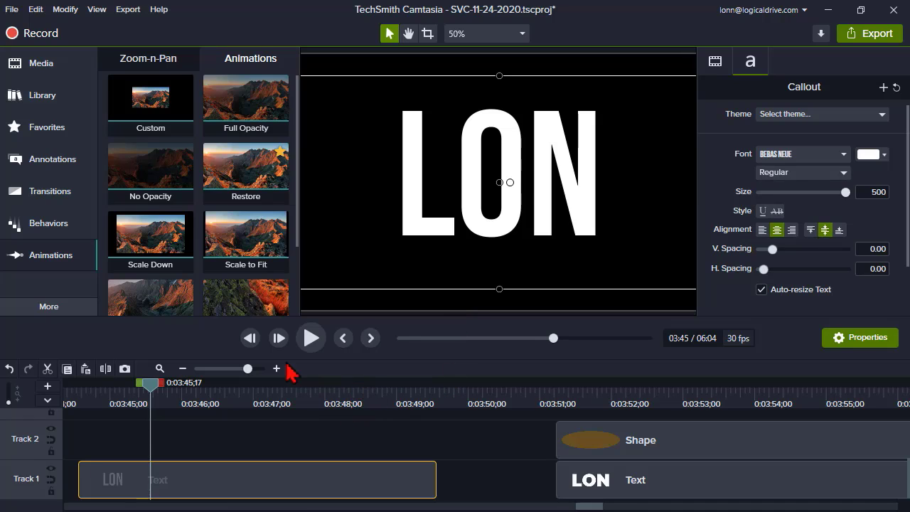
- Examine the annotation shapes and their style categories for a shape suited to masking the text
left_click(39, 159)
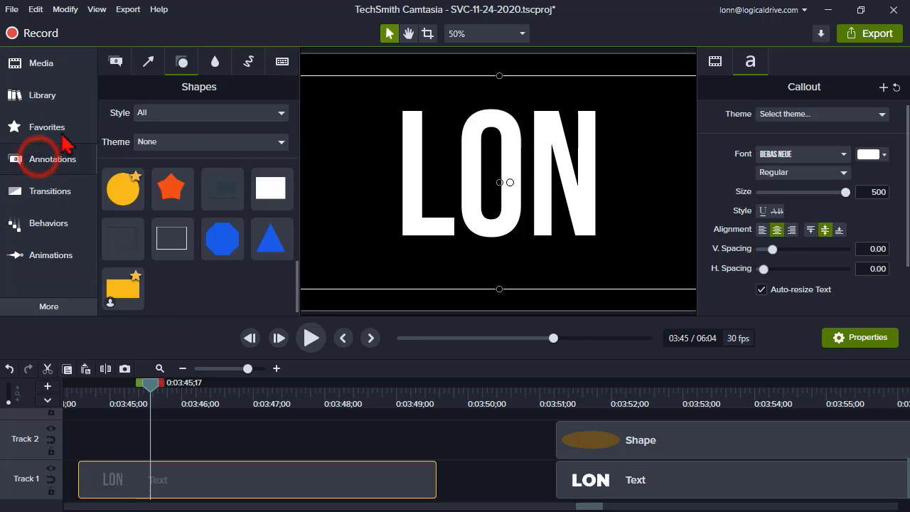
left_click(151, 112)
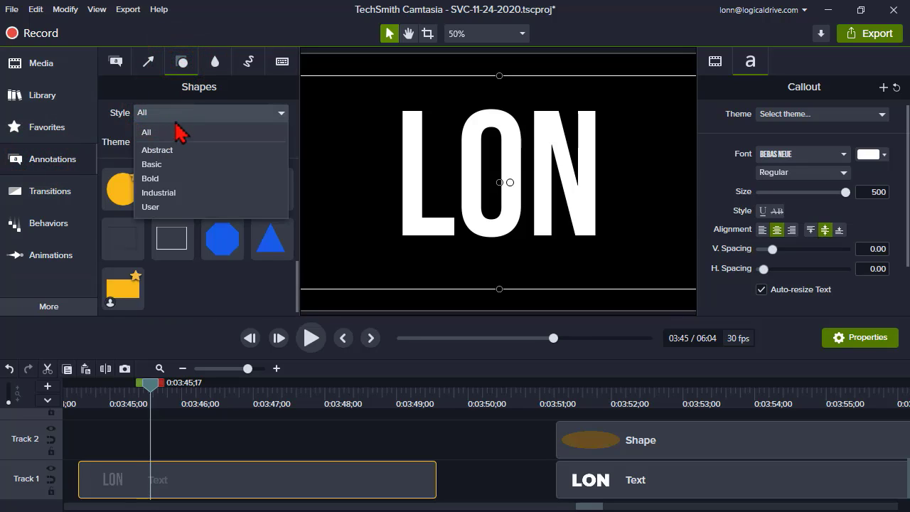
left_click(178, 114)
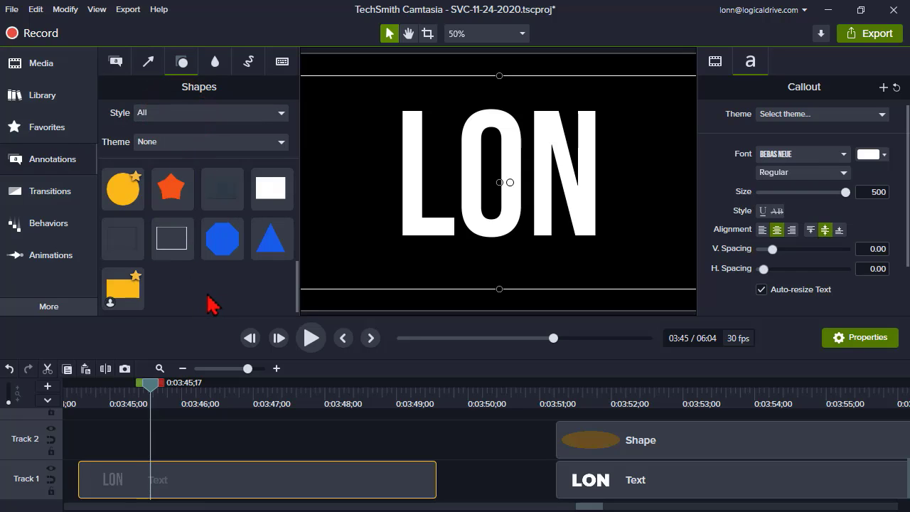
scroll(209, 293, "up", 2)
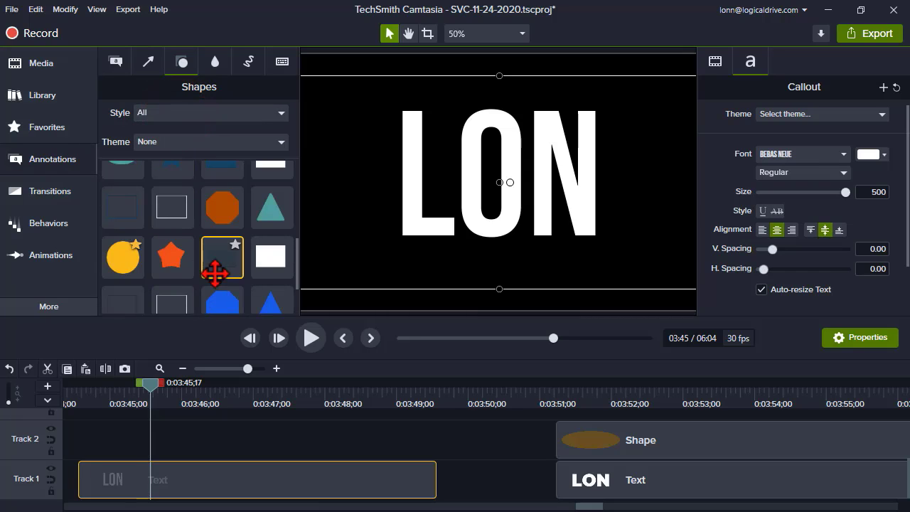
scroll(214, 271, "up", 8)
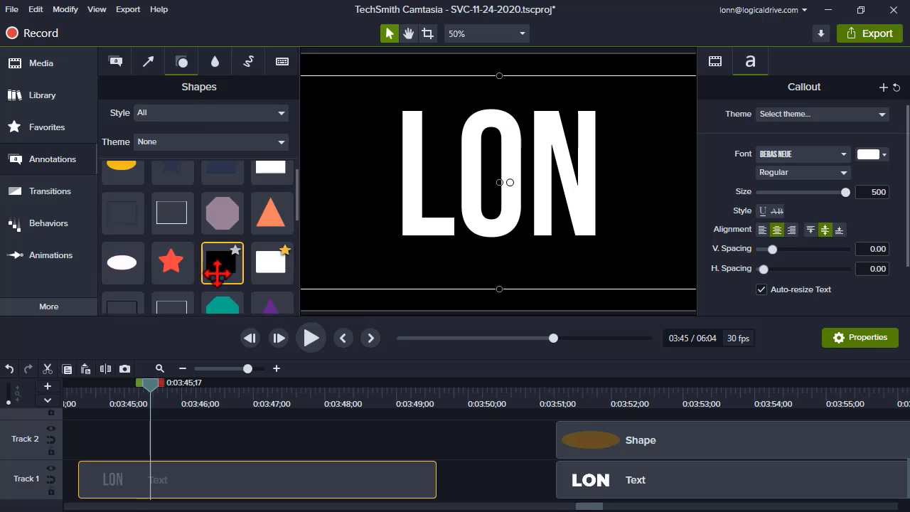
scroll(217, 272, "up", 1)
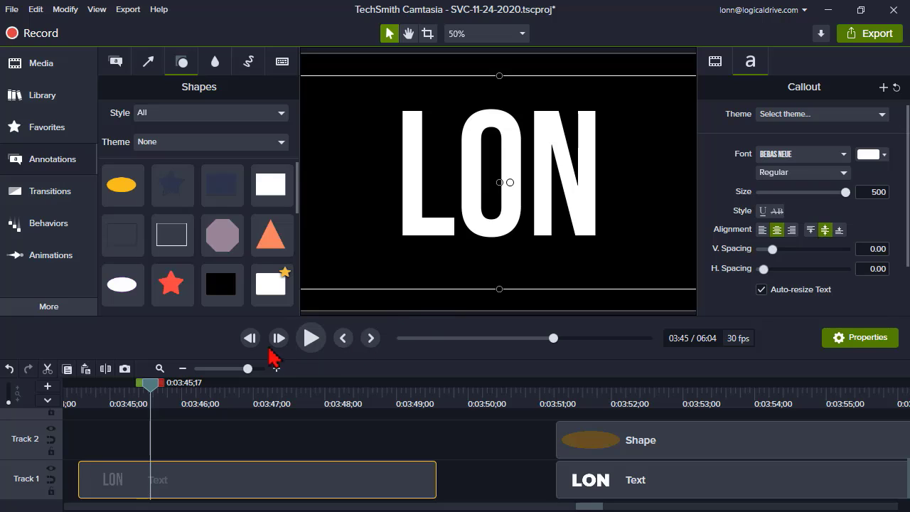
left_click_drag(260, 186, 478, 182)
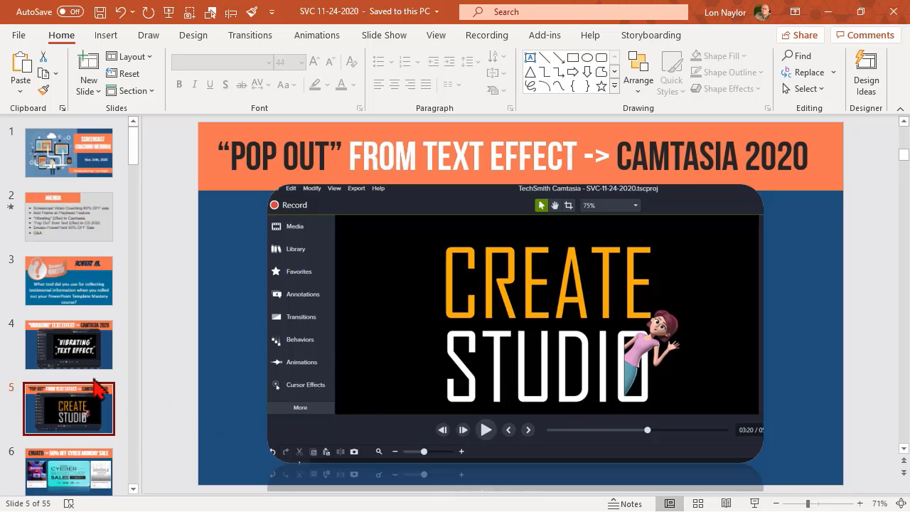
- In PowerPoint, insert a blank slide after slide 4 and draw a rounded rectangle about 5.72" high and 2.82" wide on it
right_click(93, 378)
left_click(143, 433)
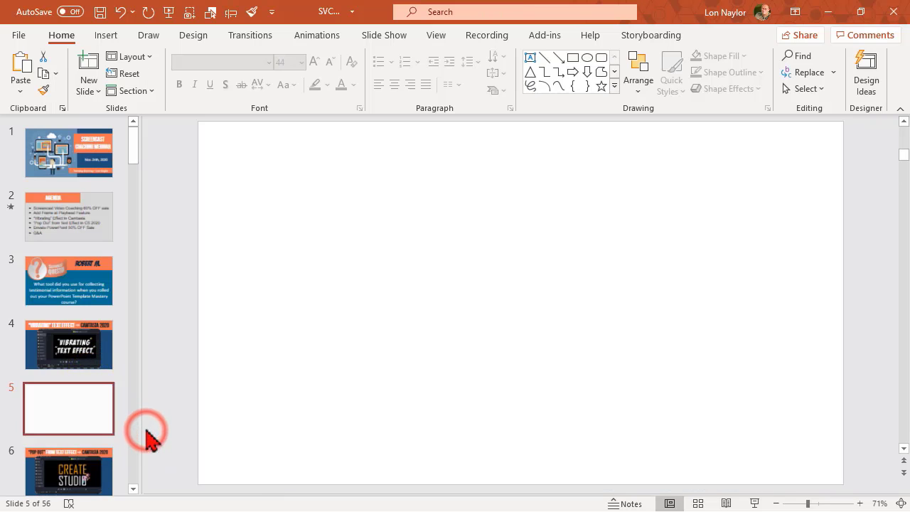
left_click(110, 34)
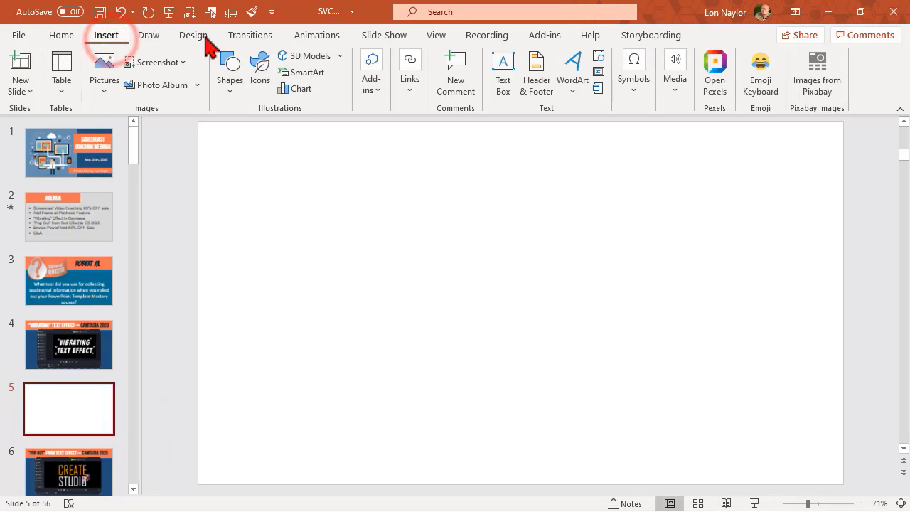
left_click(229, 91)
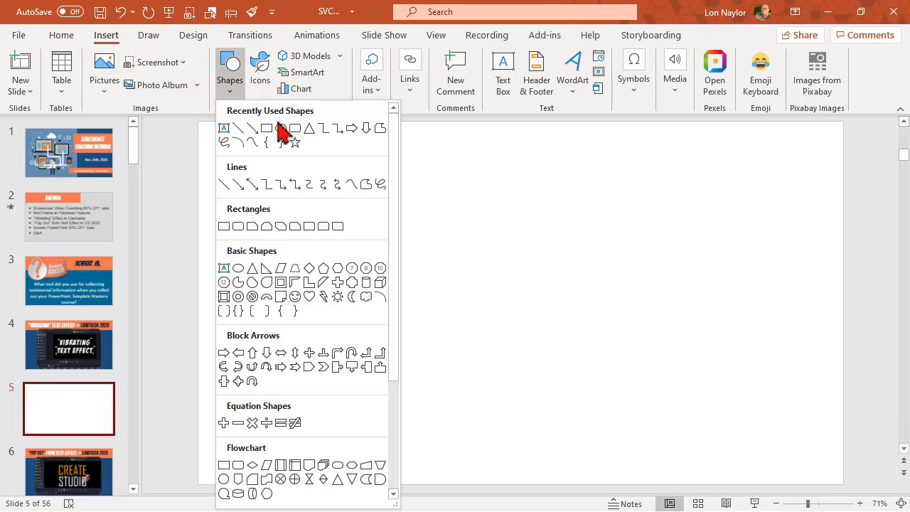
left_click_drag(335, 166, 472, 443)
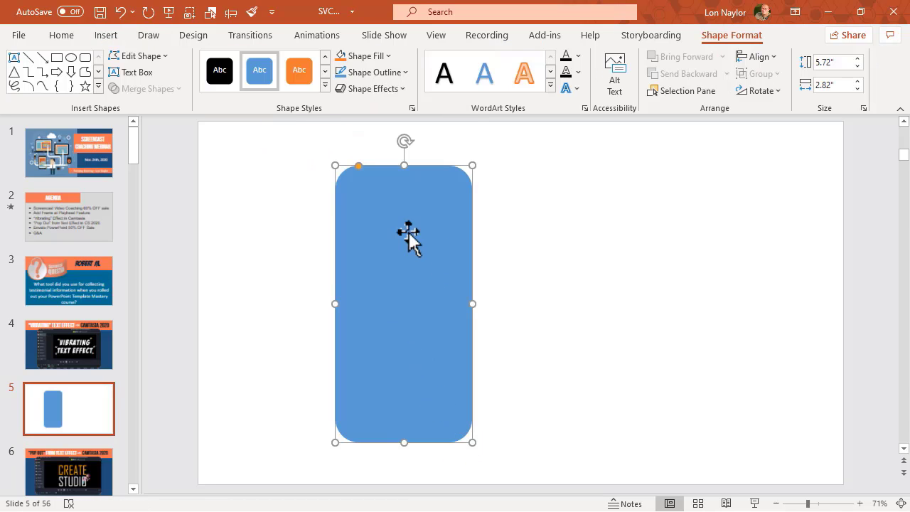
- Inspect the PNG option for saving the rounded rectangle as a picture, cancel the save, and switch back to Camtasia
right_click(404, 267)
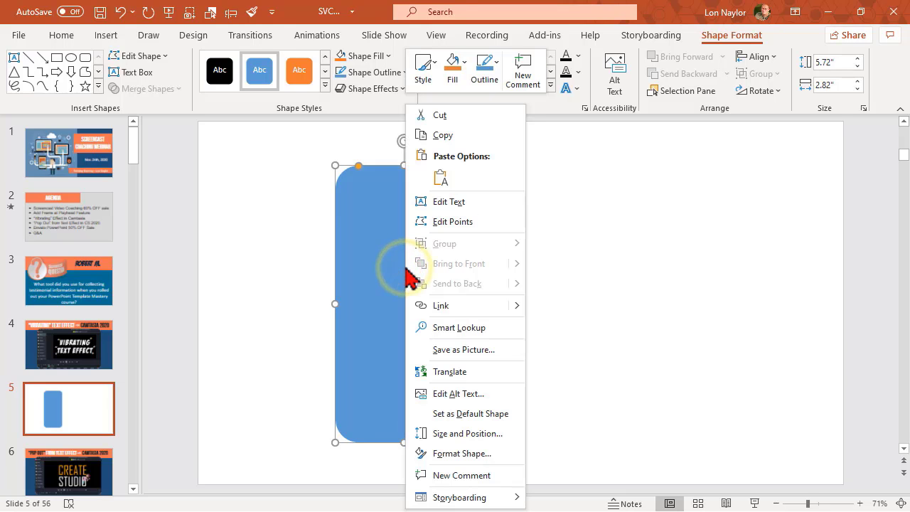
left_click(488, 349)
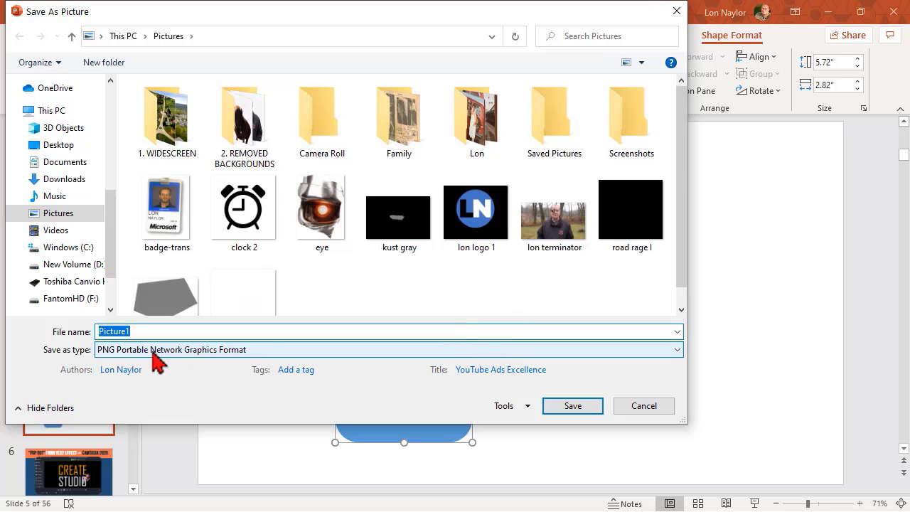
left_click(640, 407)
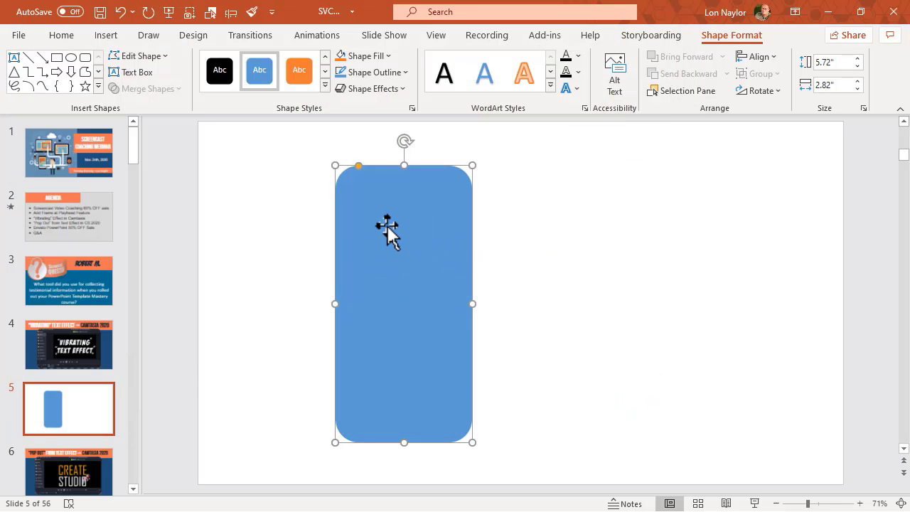
left_click(578, 304)
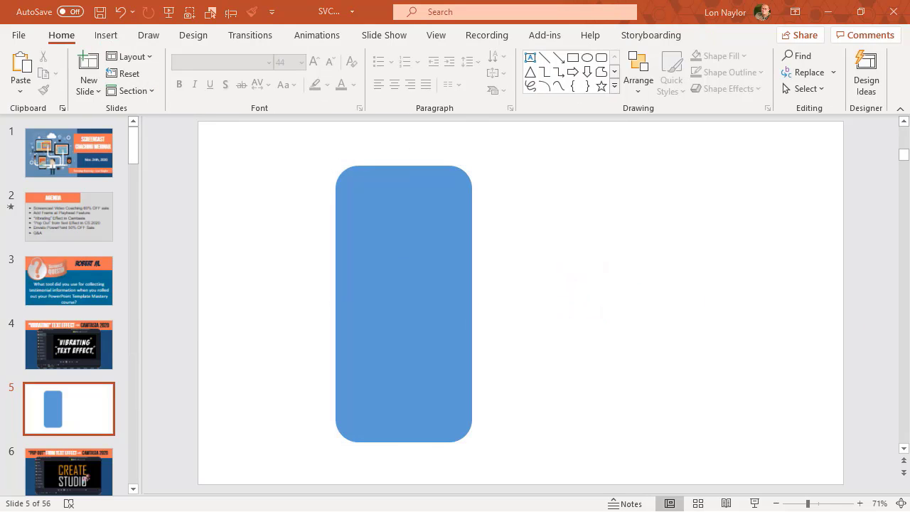
left_click(246, 511)
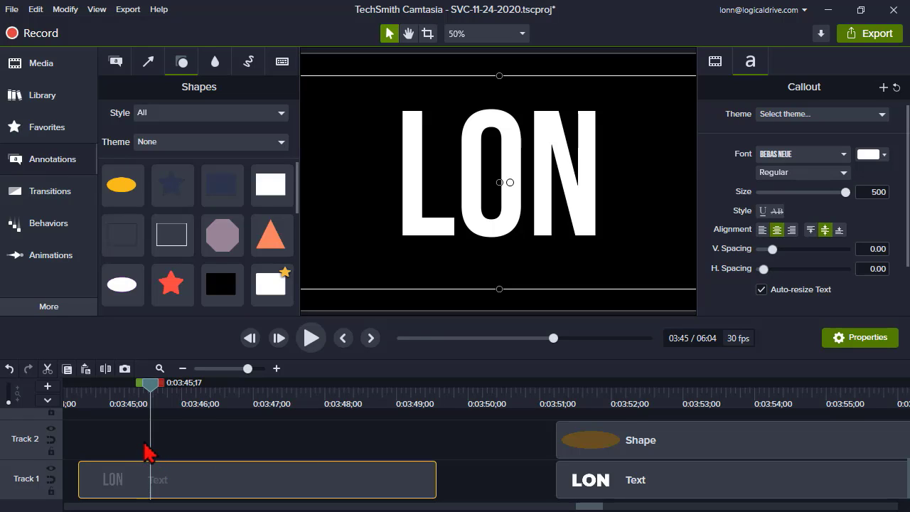
- Add the favorite yellow rectangle to the timeline at the playhead and place it over the letters O and N
left_click(36, 127)
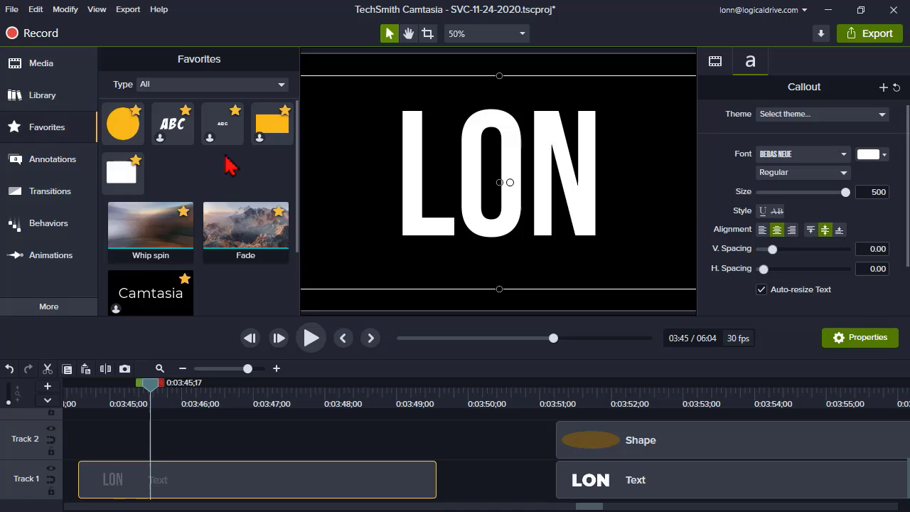
right_click(272, 131)
left_click(284, 139)
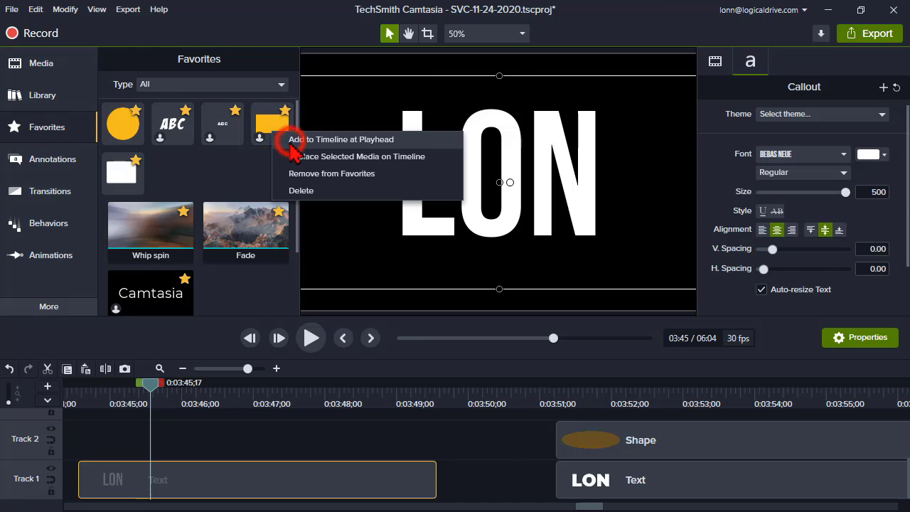
left_click_drag(492, 196, 574, 157)
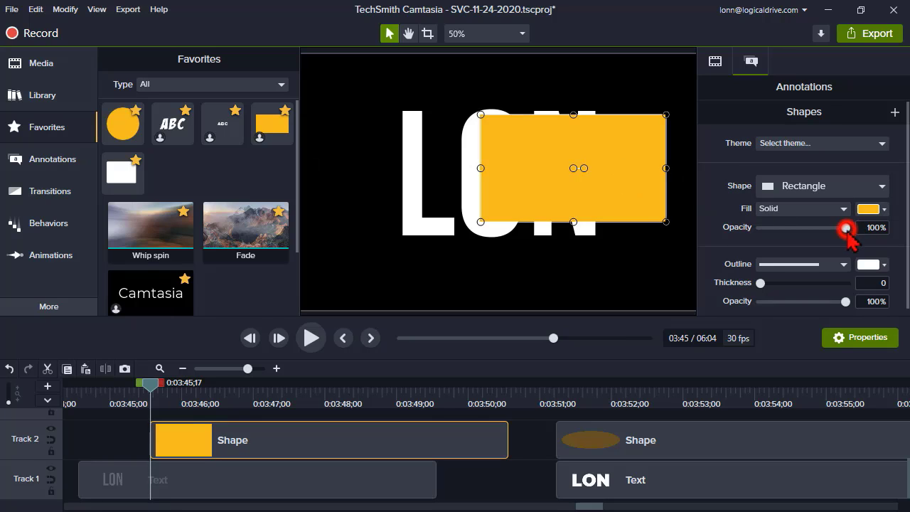
- Set the rectangle's fill opacity to 80% and align its left edge with the inner left edge of the O
left_click_drag(847, 228, 830, 231)
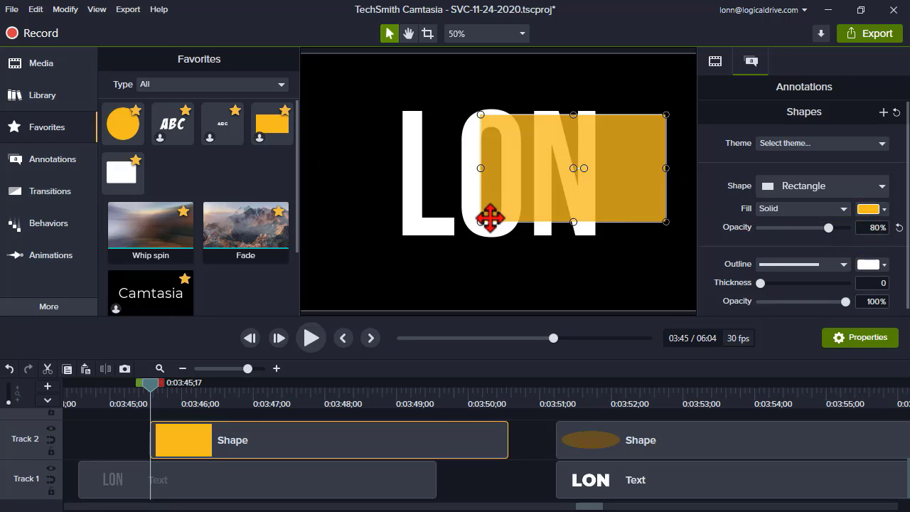
scroll(487, 218, "up", 5)
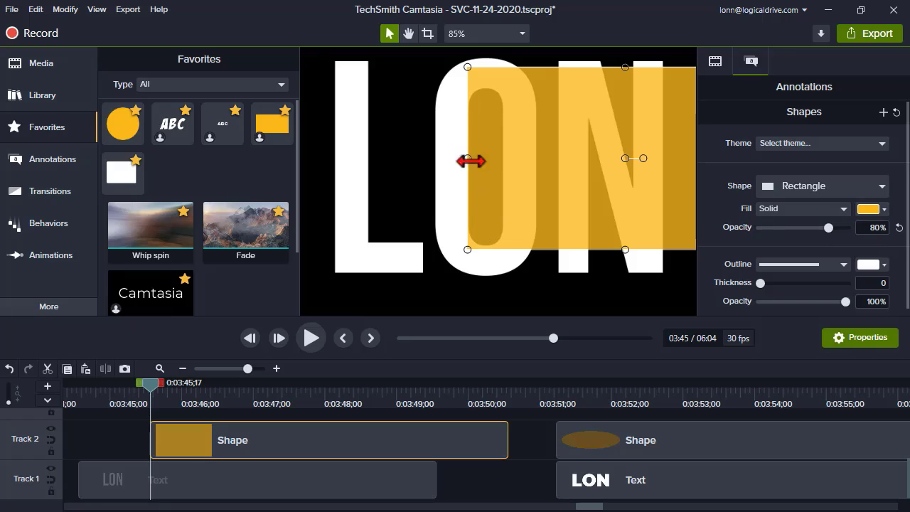
left_click(506, 191)
left_click_drag(506, 191, 533, 197)
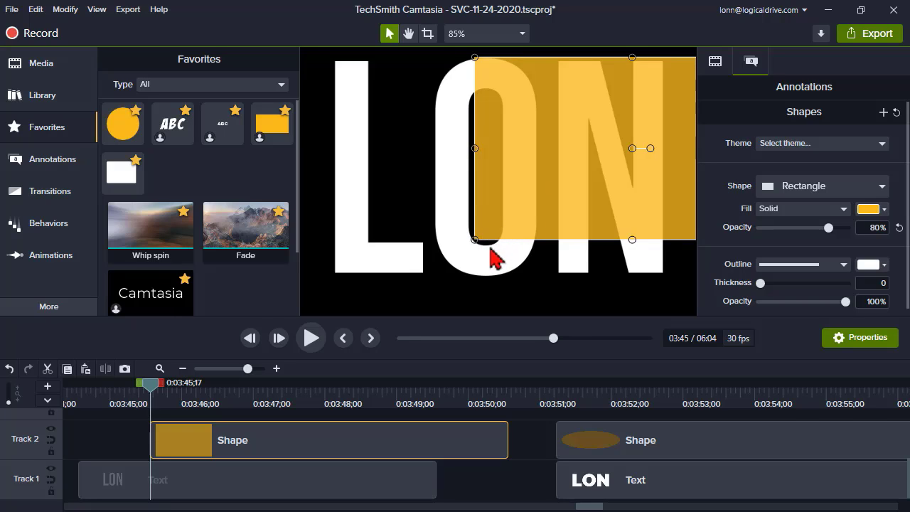
mouse_move(532, 193)
left_mouse_down()
mouse_move(524, 187)
mouse_move(524, 198)
left_mouse_up()
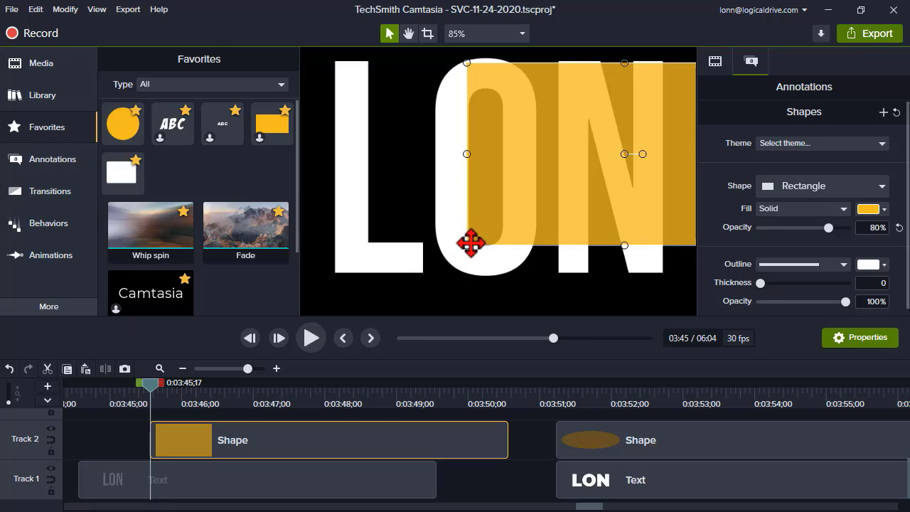
left_click_drag(487, 207, 487, 186)
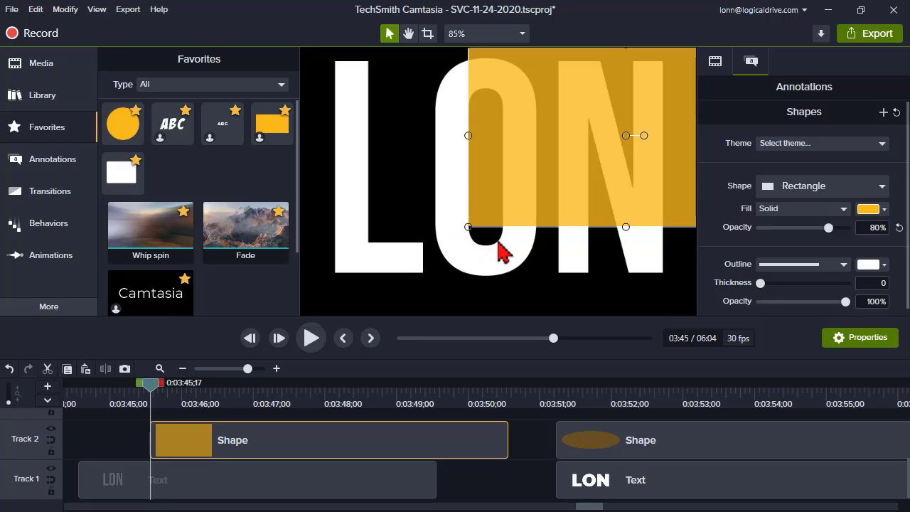
left_click_drag(502, 192, 501, 191)
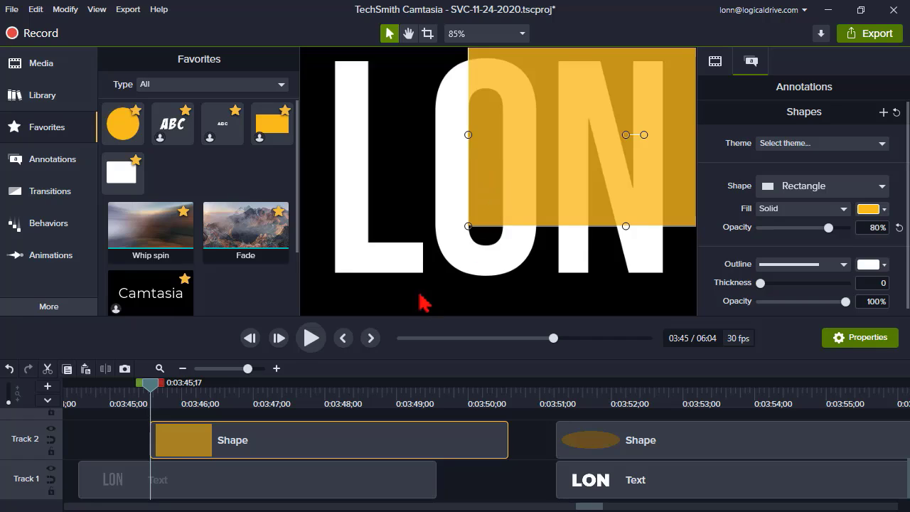
- Add the favorite yellow circle to the timeline at the playhead and set its fill opacity to 57%
left_click(123, 125)
right_click(134, 133)
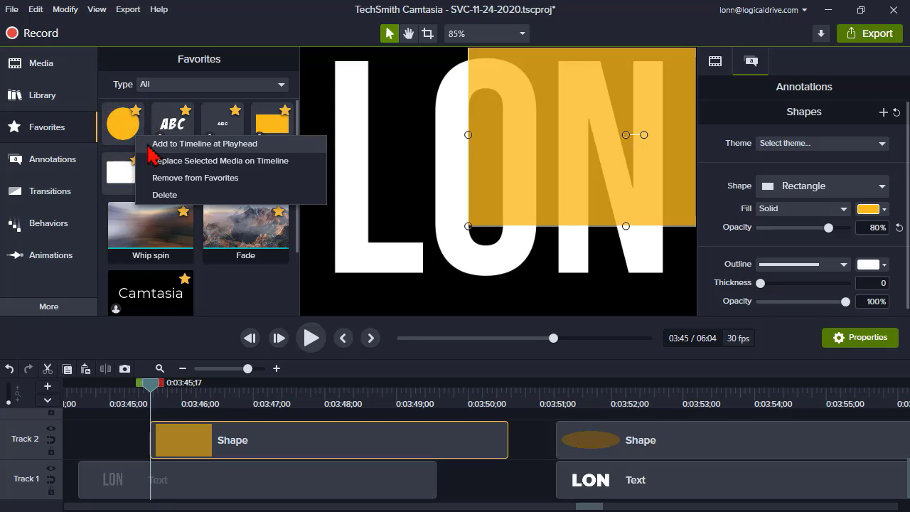
left_click(155, 147)
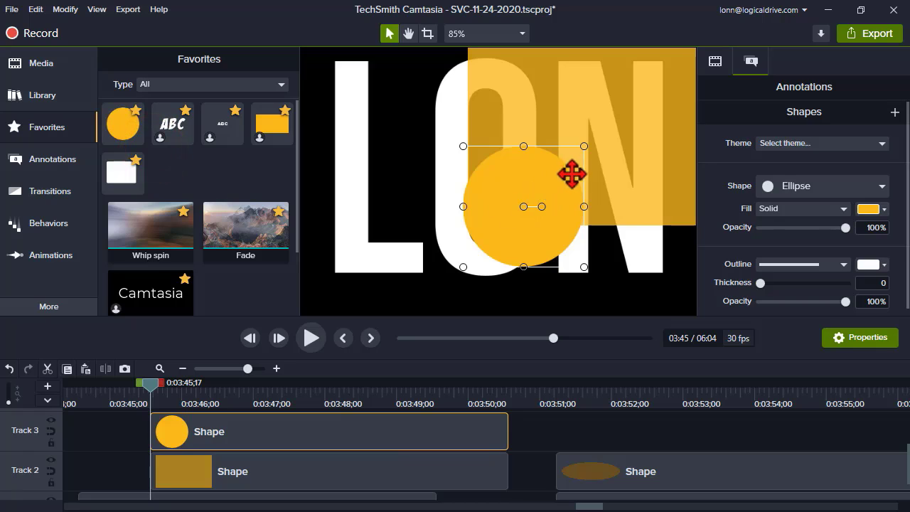
left_click_drag(845, 228, 810, 228)
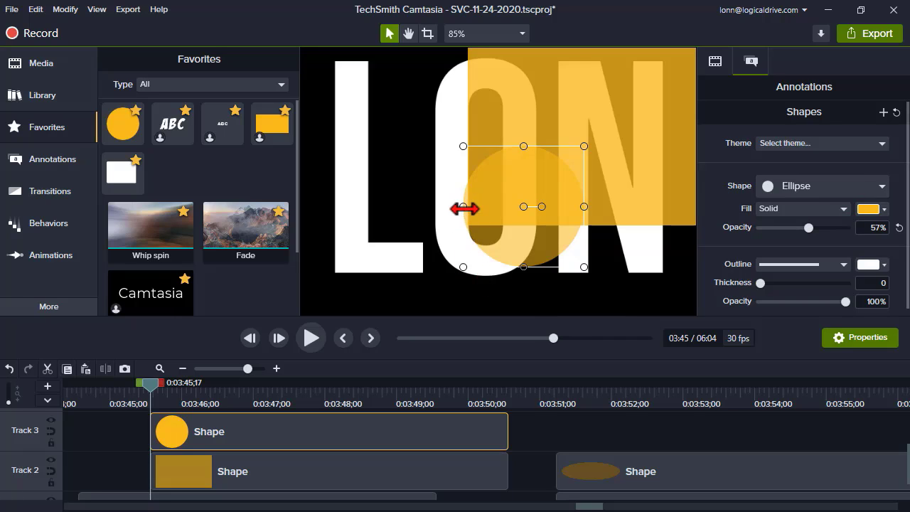
- Reshape the circle into a narrow tilted ellipse and fit it inside the lower opening of the O
left_click_drag(464, 208, 483, 178)
left_click_drag(490, 243, 495, 211)
left_click_drag(516, 163, 494, 204)
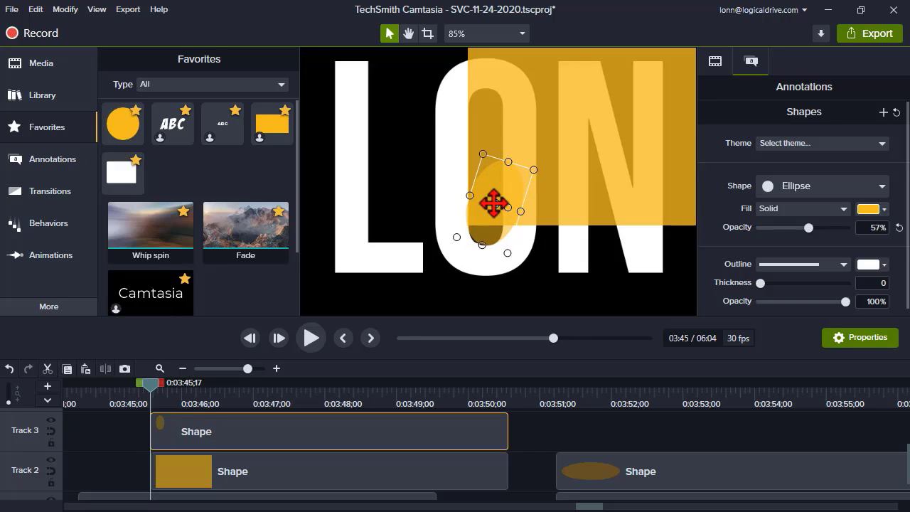
left_click_drag(473, 196, 497, 204)
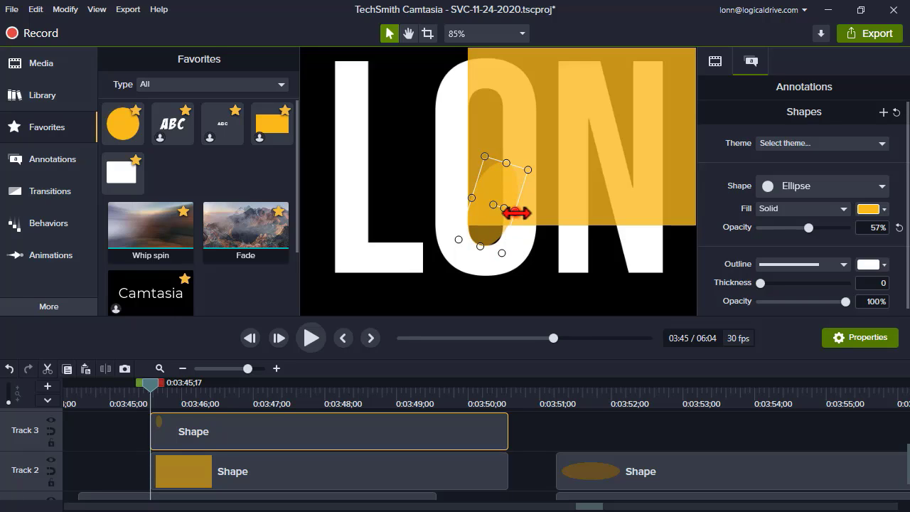
left_click_drag(516, 212, 517, 212)
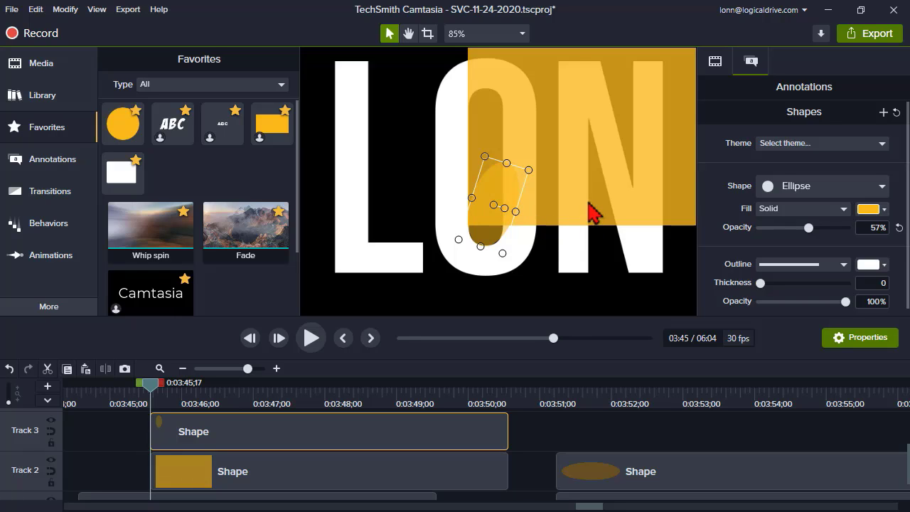
- Select the ellipse and rectangle clips together and set their fill opacity to 100%
left_click(524, 481)
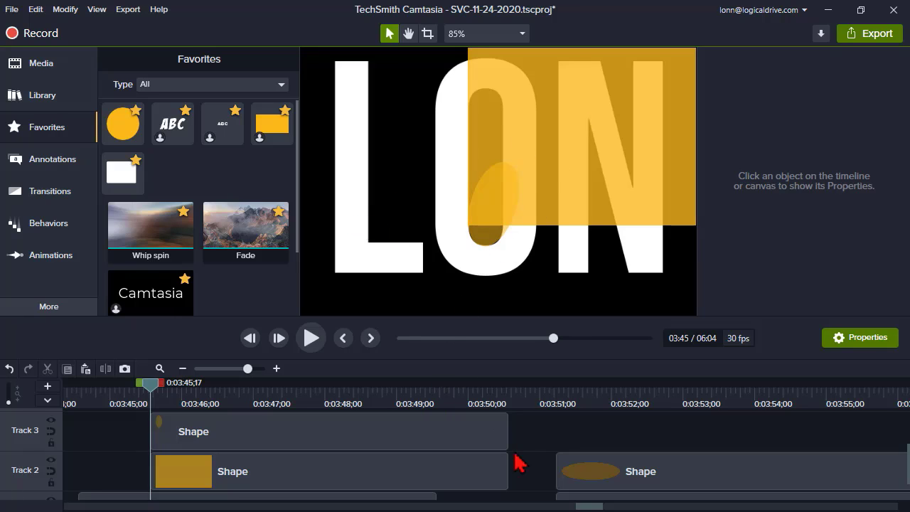
left_click_drag(521, 466, 451, 440)
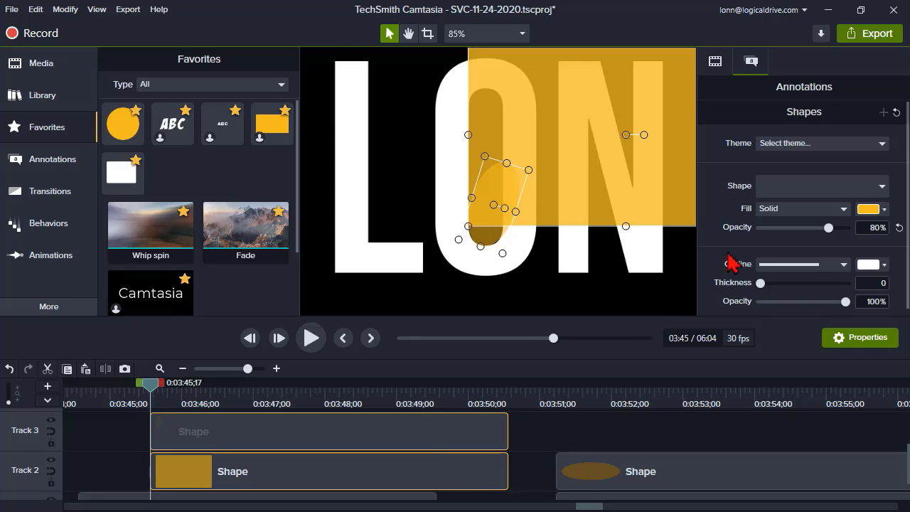
left_click_drag(829, 228, 853, 229)
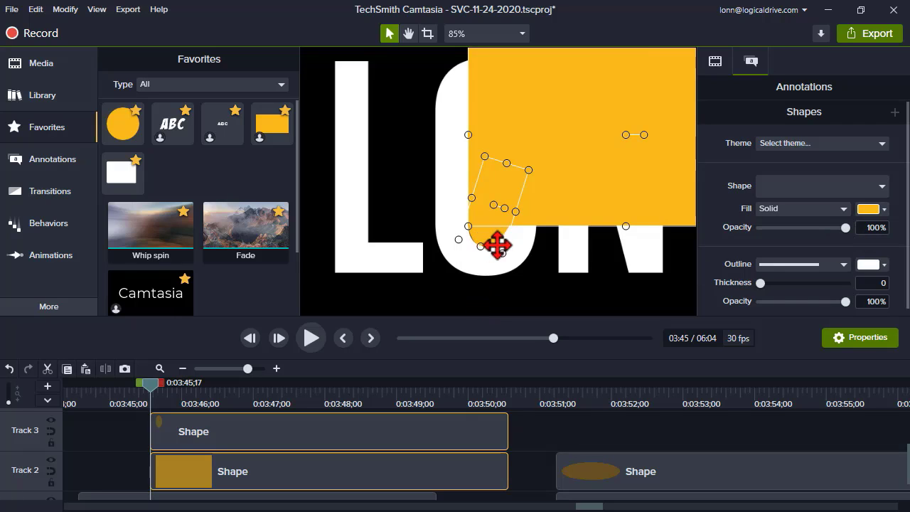
- Group the ellipse and rectangle clips on Tracks 2 and 3 into one mask
scroll(491, 248, "up", 2)
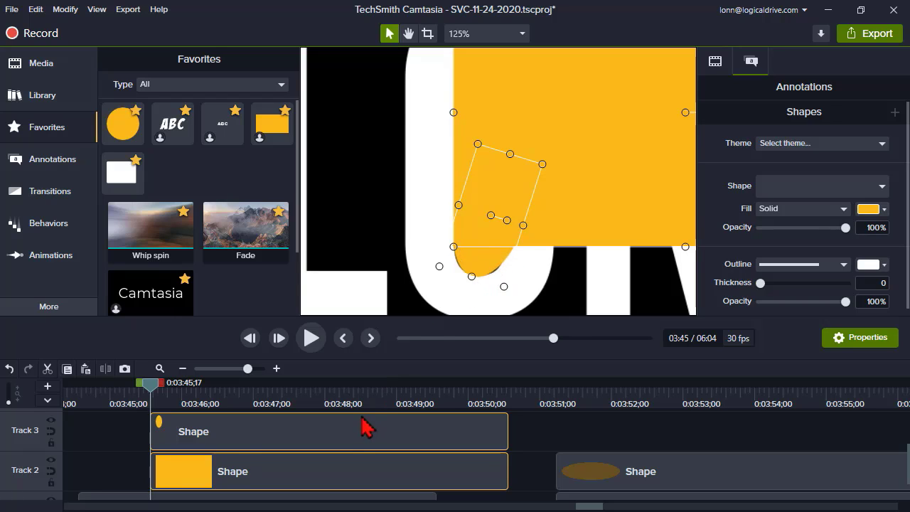
scroll(365, 427, "down", 1)
scroll(363, 433, "up", 1)
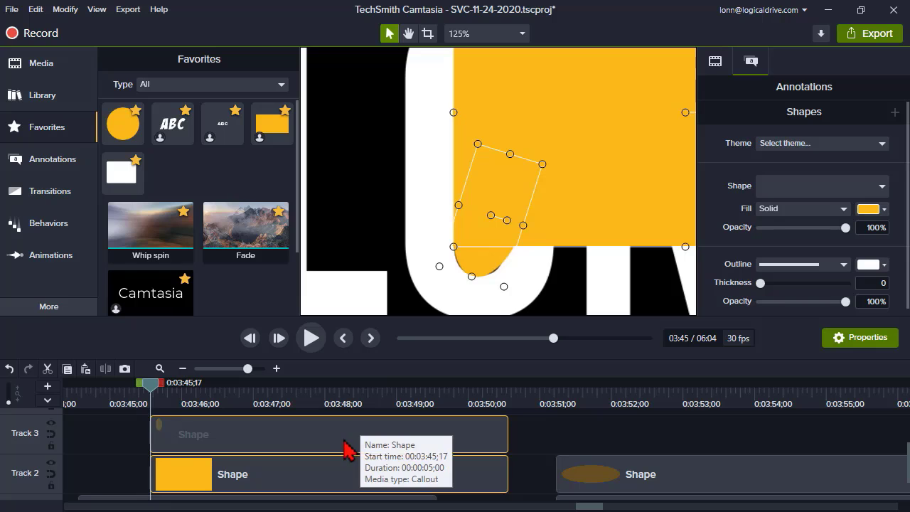
right_click(343, 436)
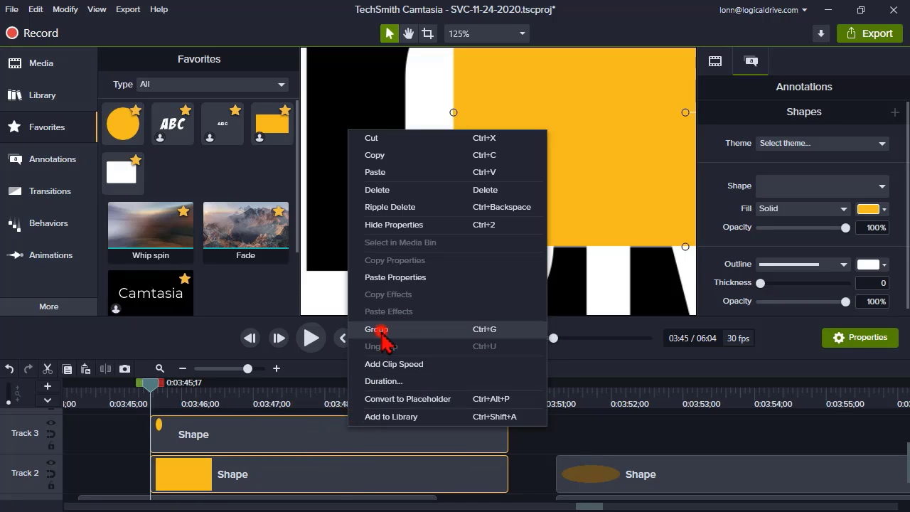
left_click(381, 333)
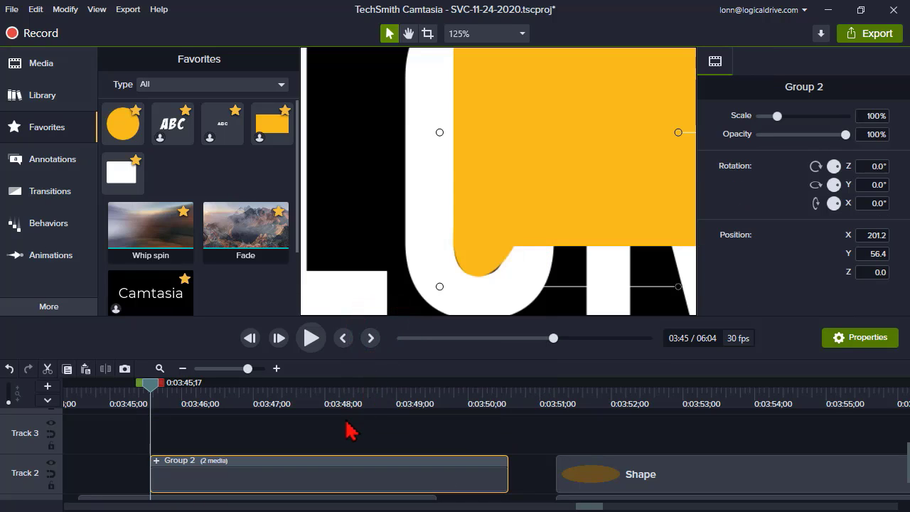
scroll(404, 225, "down", 2)
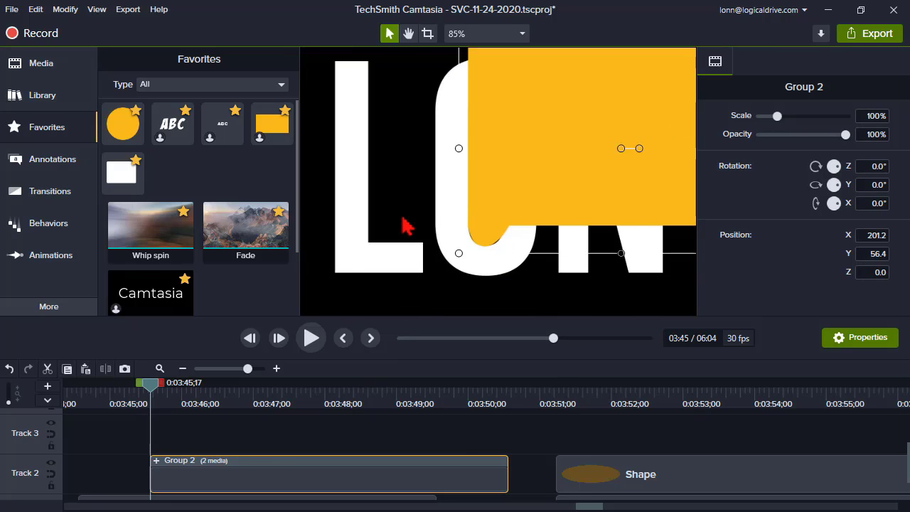
scroll(406, 224, "down", 1)
mouse_move(543, 162)
left_mouse_down()
mouse_move(548, 140)
mouse_move(565, 152)
mouse_move(545, 159)
left_mouse_up()
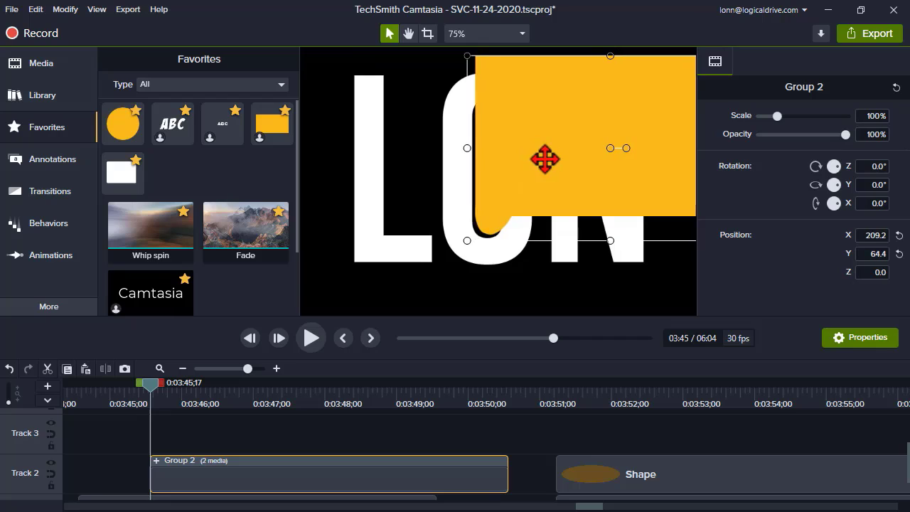
key("ctrl+z")
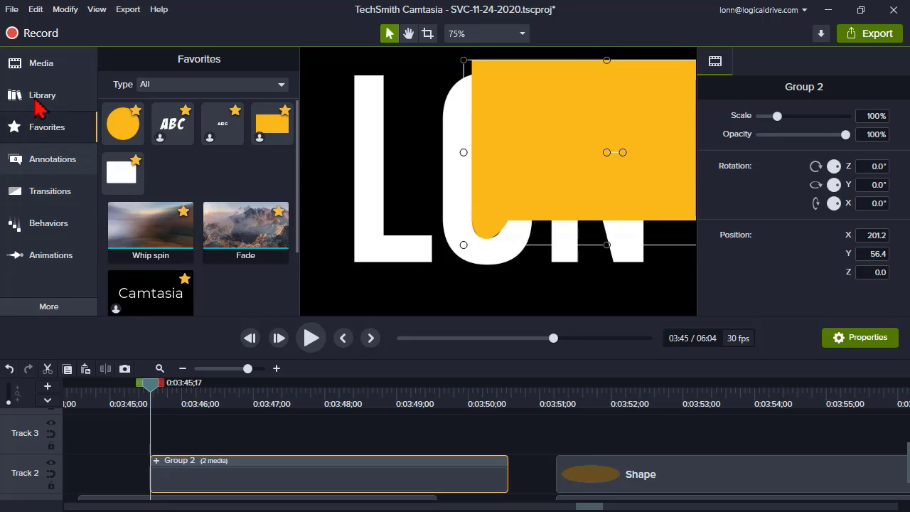
- Move the shape group up to Track 3 and add michelle wave 1.mov beneath it on Track 2 at the playhead
left_click(15, 66)
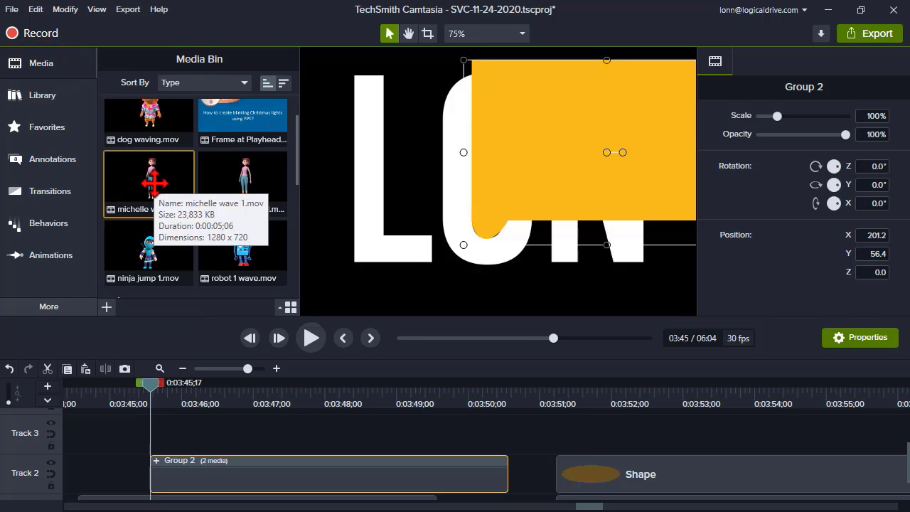
left_click_drag(154, 183, 217, 444)
left_click_drag(216, 478, 218, 451)
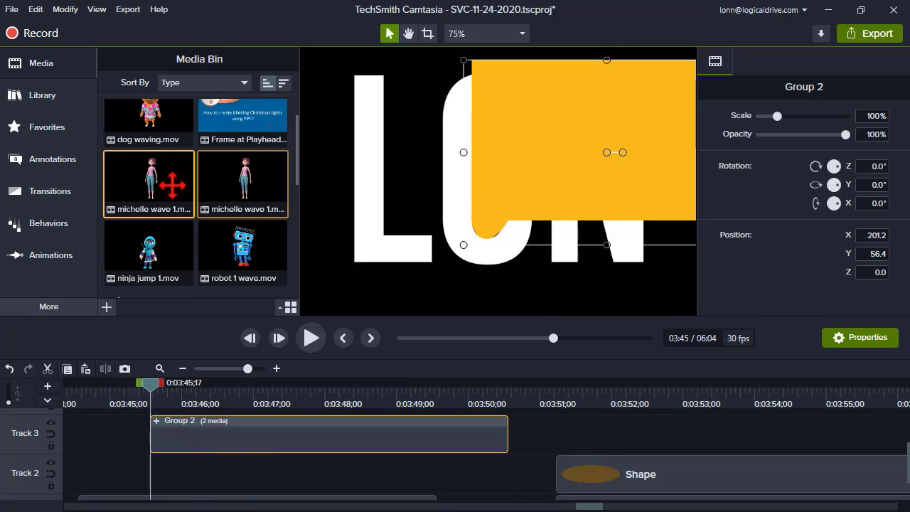
left_click_drag(172, 184, 150, 478)
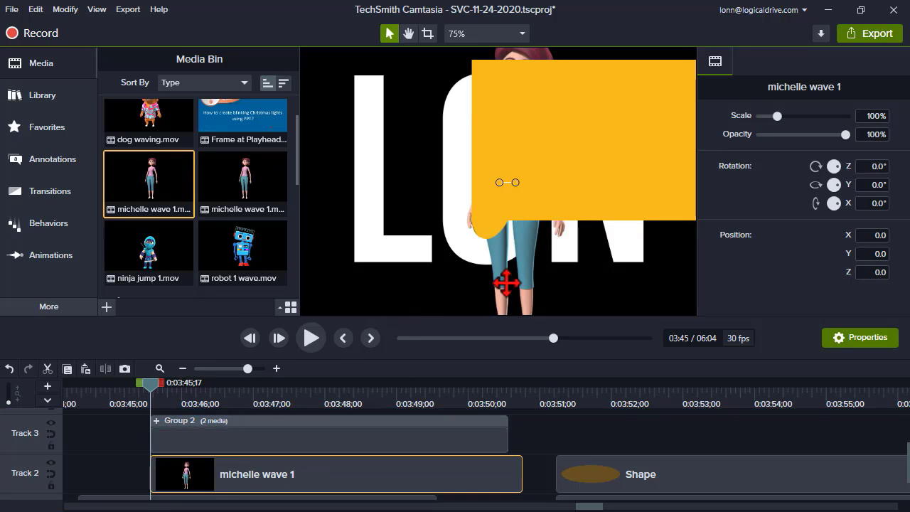
- Set the shape group's opacity to 74% and lock Track 3
left_click(193, 442)
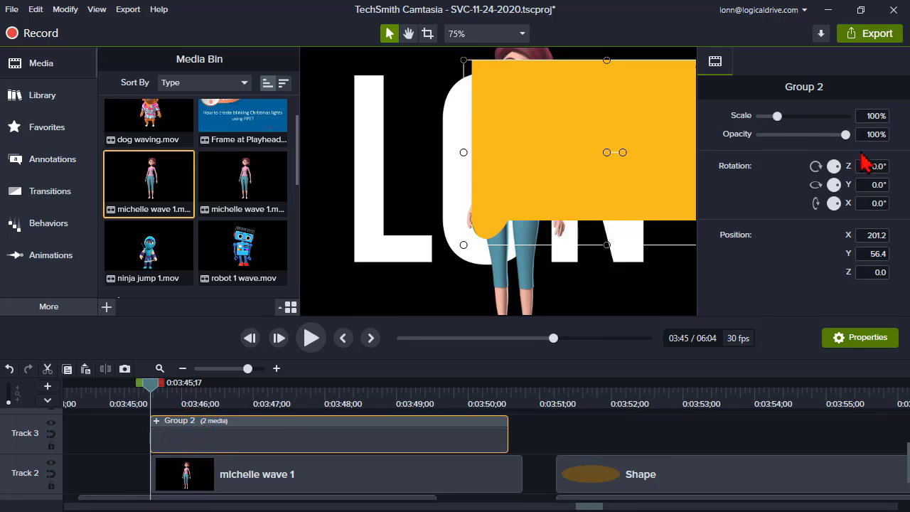
left_click_drag(846, 135, 825, 135)
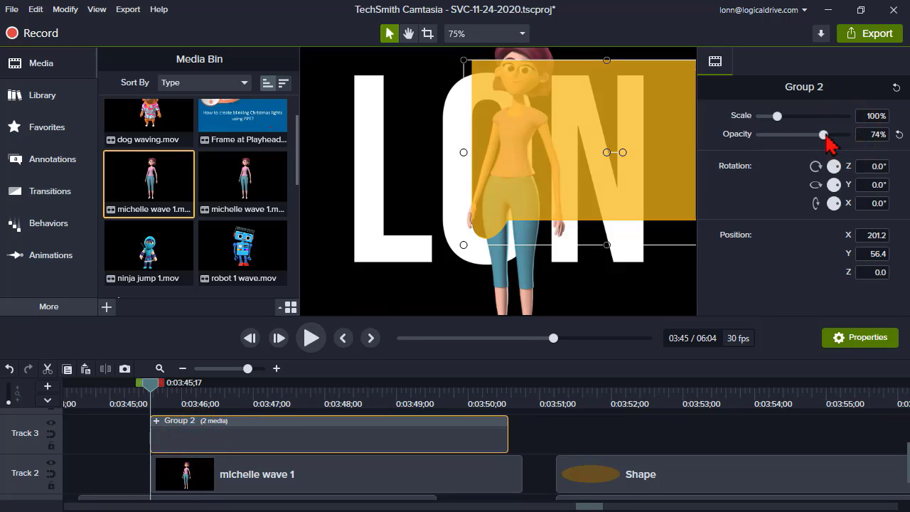
left_click(335, 473)
left_click(177, 441)
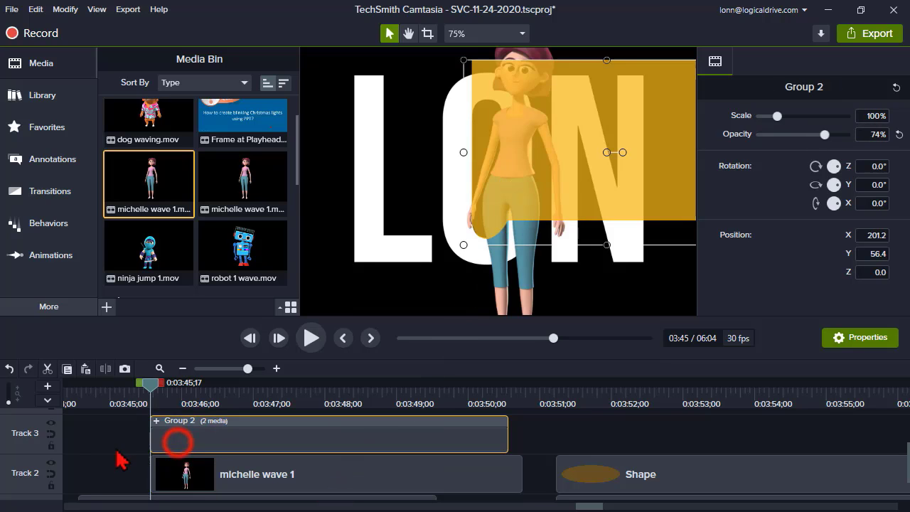
left_click(51, 445)
- Scale the michelle wave 1 clip to about 70.3%, rotate it about -23.5° and place the character leaning through the opening of the O
left_click(186, 480)
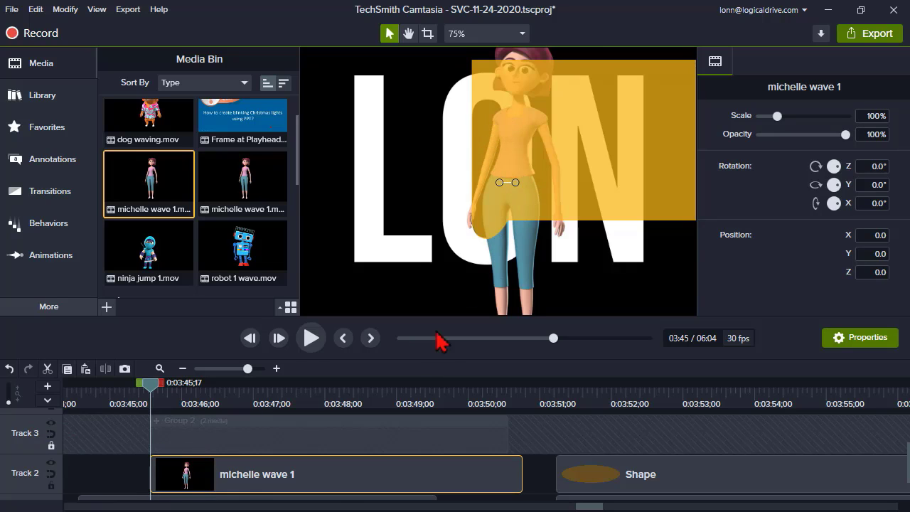
left_click(341, 484)
scroll(460, 132, "down", 2)
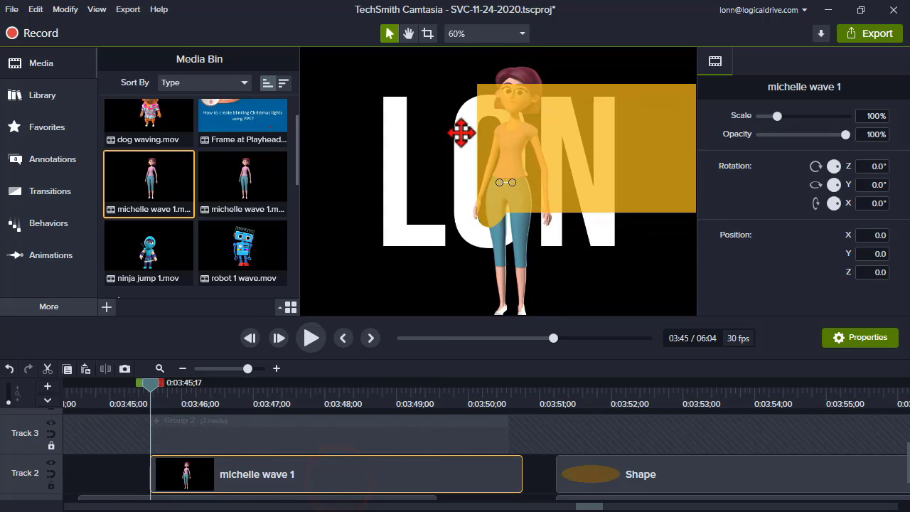
scroll(361, 90, "down", 1)
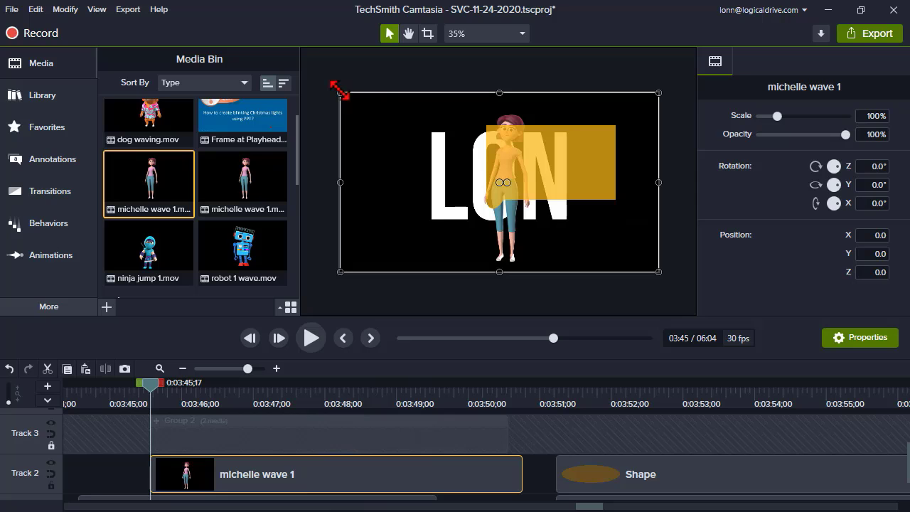
left_click_drag(340, 92, 435, 146)
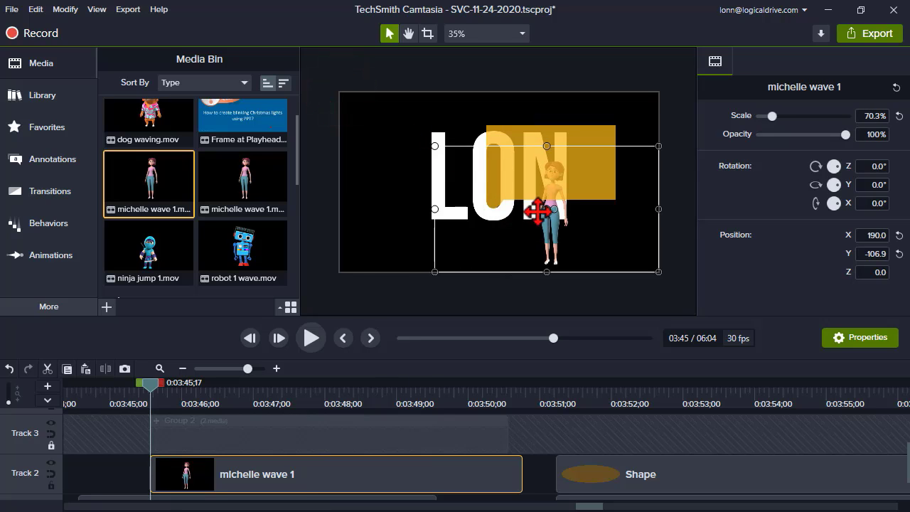
left_click_drag(546, 215, 498, 180)
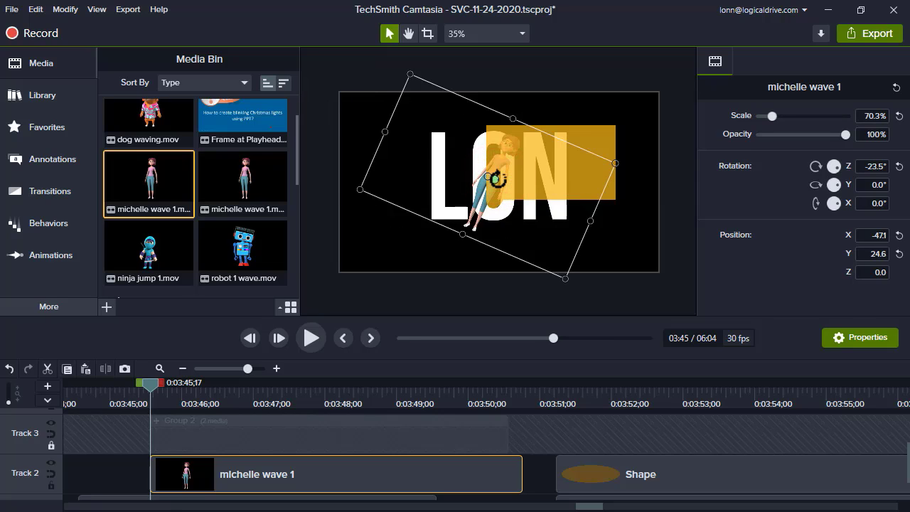
mouse_move(430, 209)
left_mouse_down()
mouse_move(433, 197)
mouse_move(434, 206)
left_mouse_up()
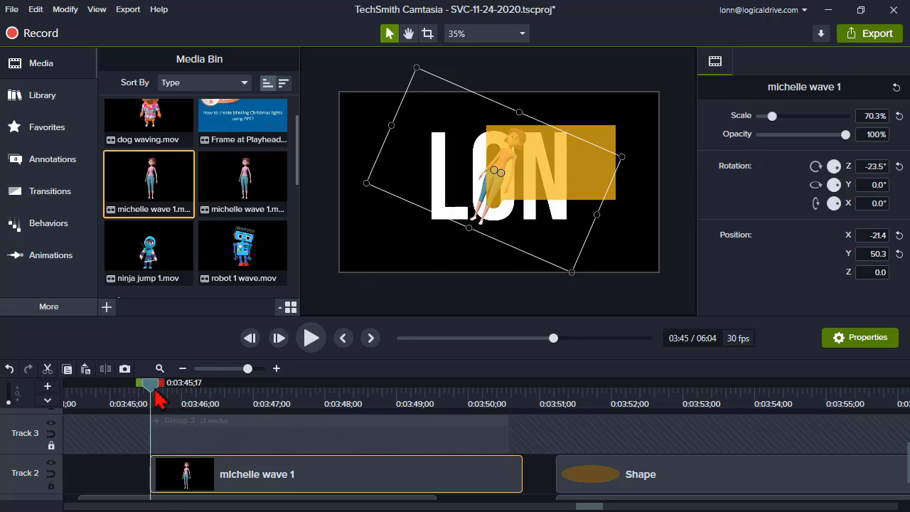
left_click_drag(152, 385, 261, 391)
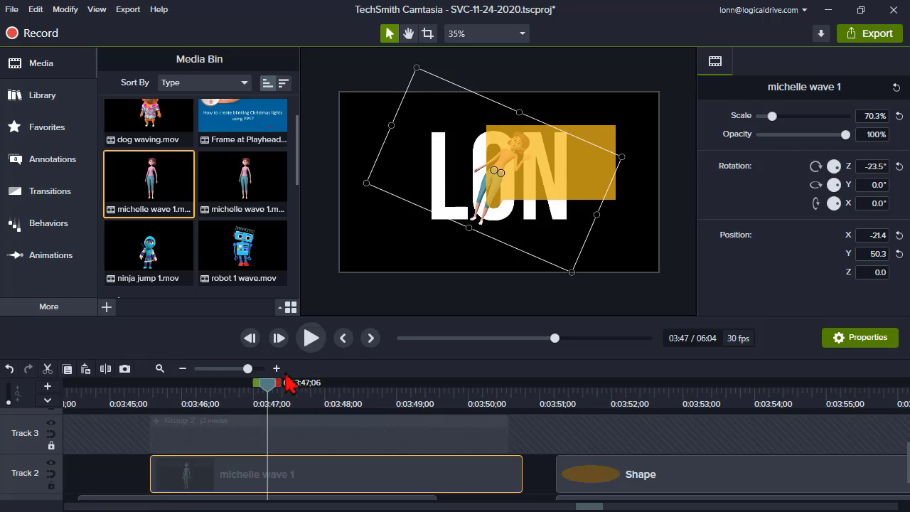
left_click_drag(266, 384, 298, 421)
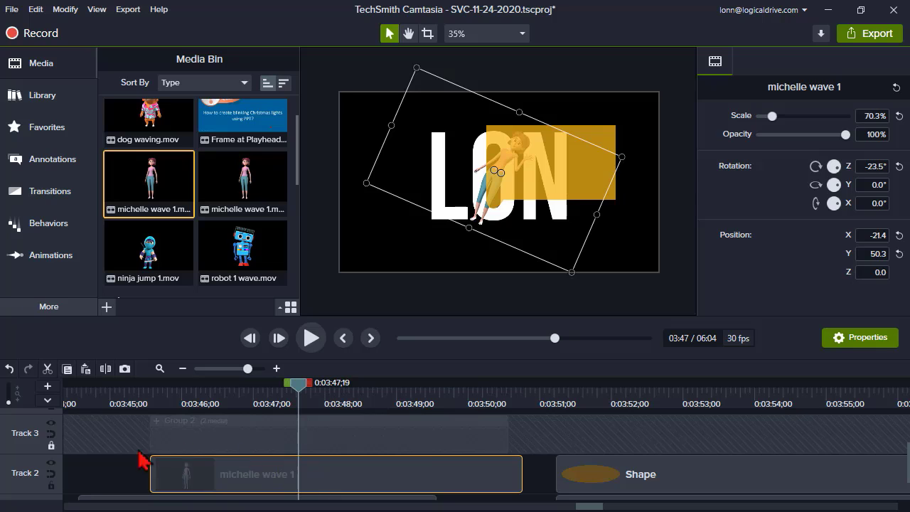
- Unlock Track 3 and set the shape group's opacity back to 100%
left_click(51, 445)
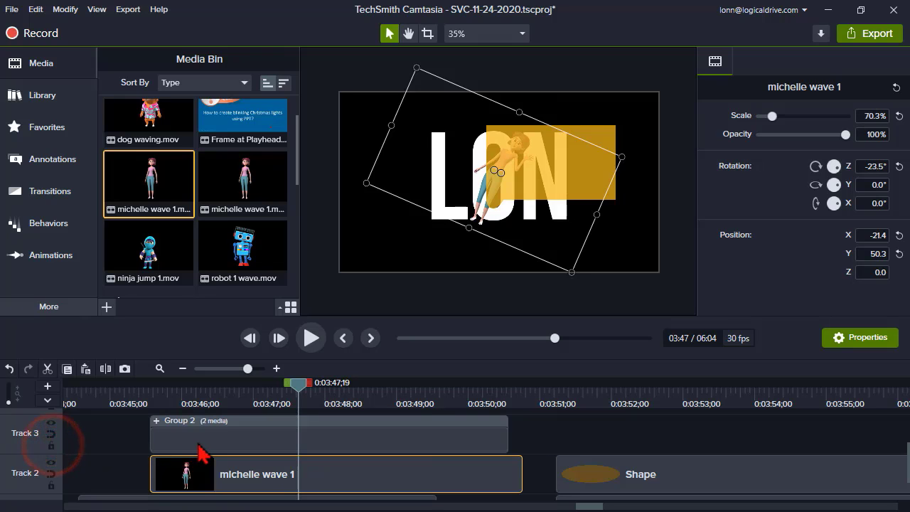
left_click(193, 439)
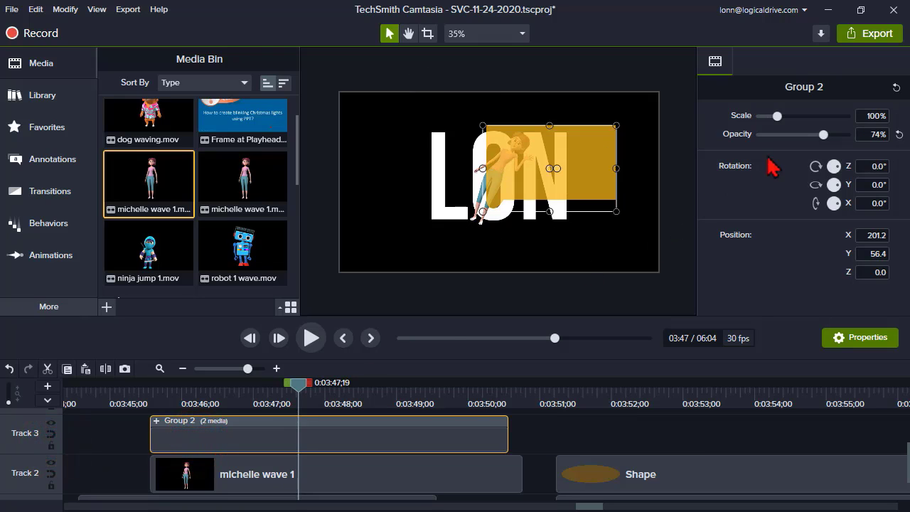
left_click_drag(823, 136, 869, 147)
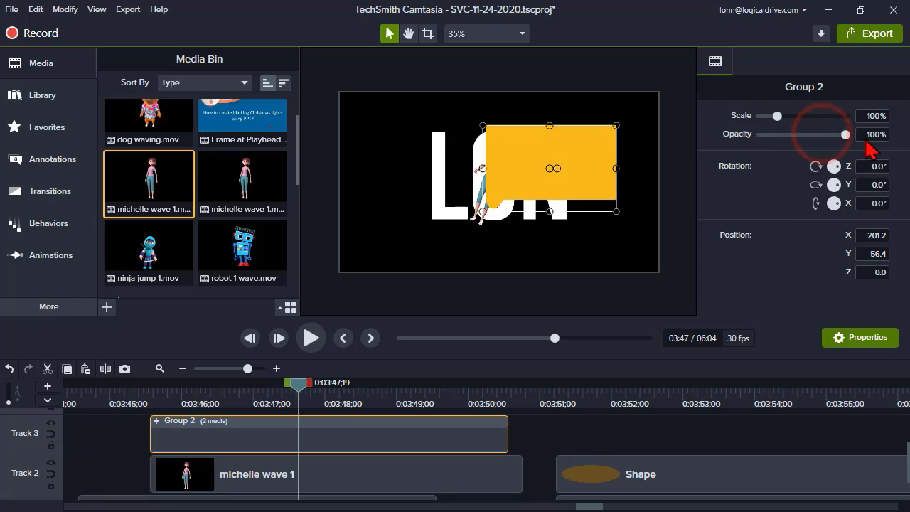
- Set the track matte mode of Track 3 to Alpha
left_click(50, 435)
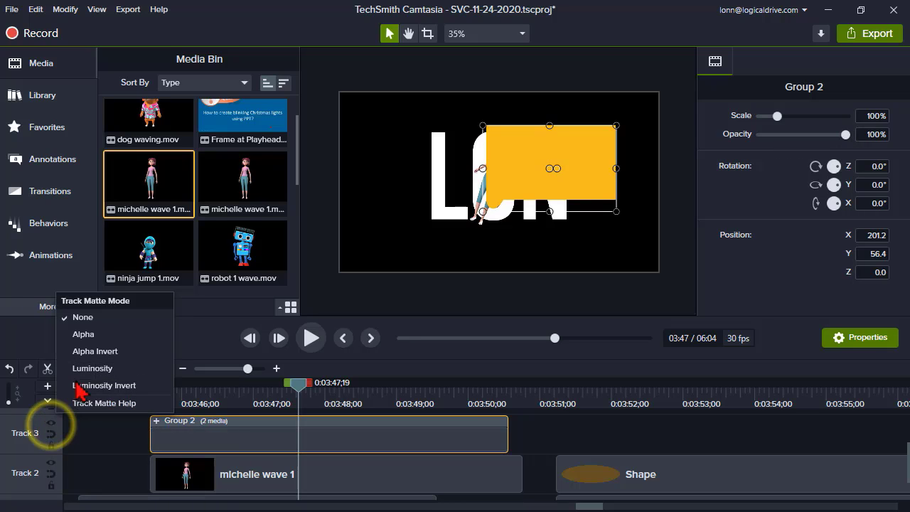
left_click(112, 334)
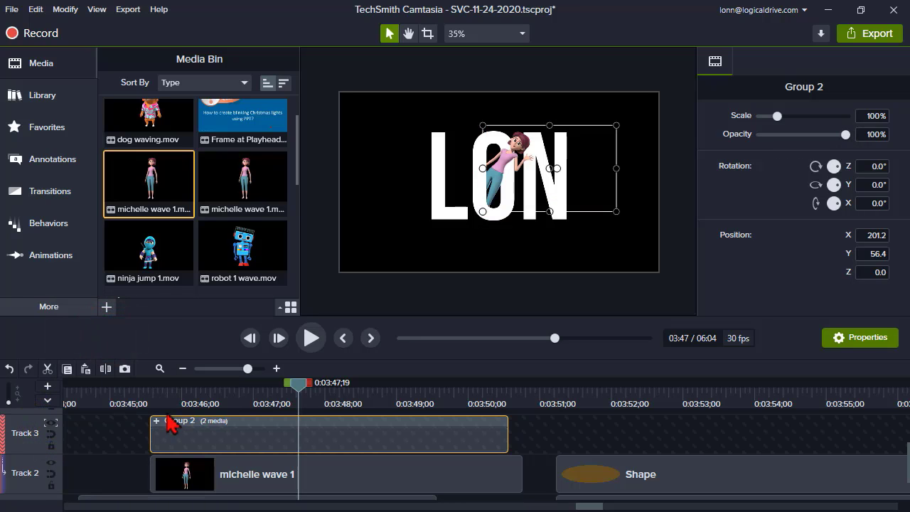
scroll(430, 226, "up", 2)
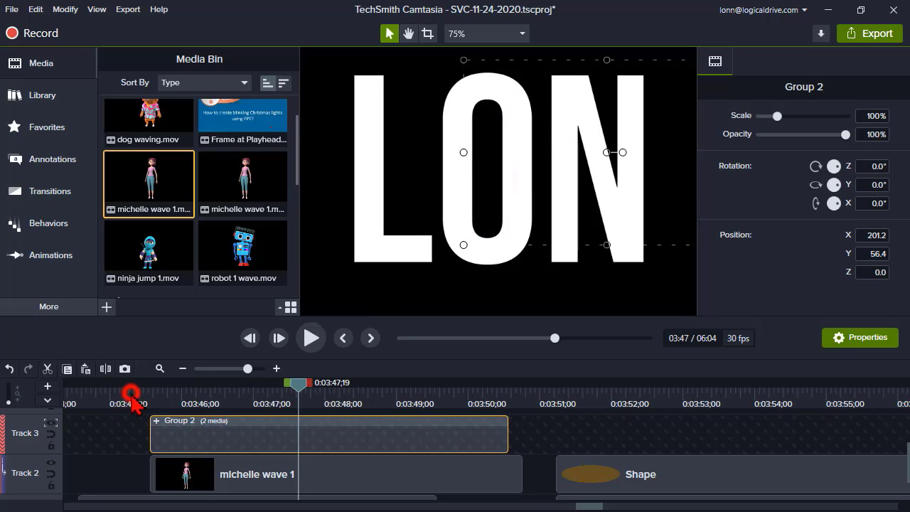
- Add an animation to the michelle wave 1 clip that ends at 0:03:47;09
left_click_drag(120, 388, 167, 383)
left_click_drag(297, 407, 286, 448)
left_click(270, 481)
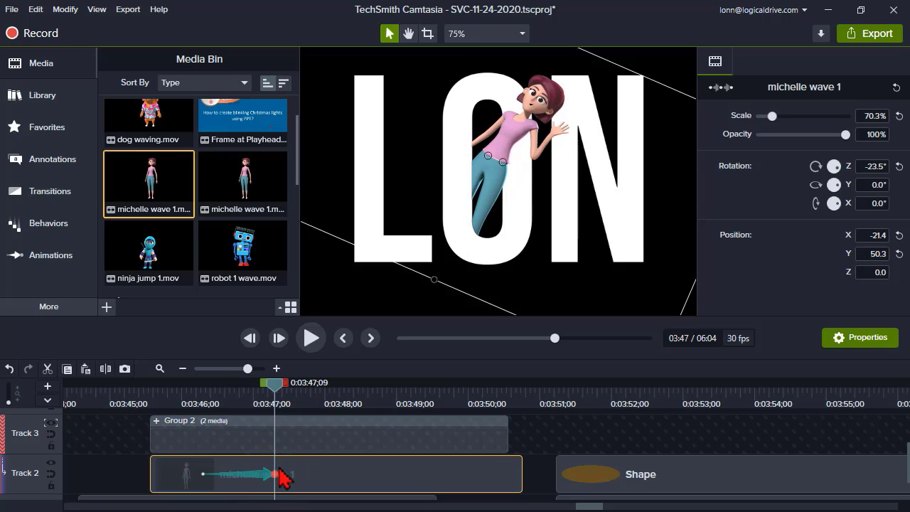
- Lock Track 3, move the character out of view to about X -185.4, Y -196.4 at 0:03:46;09, and preview the entrance
left_click_drag(180, 391, 200, 400)
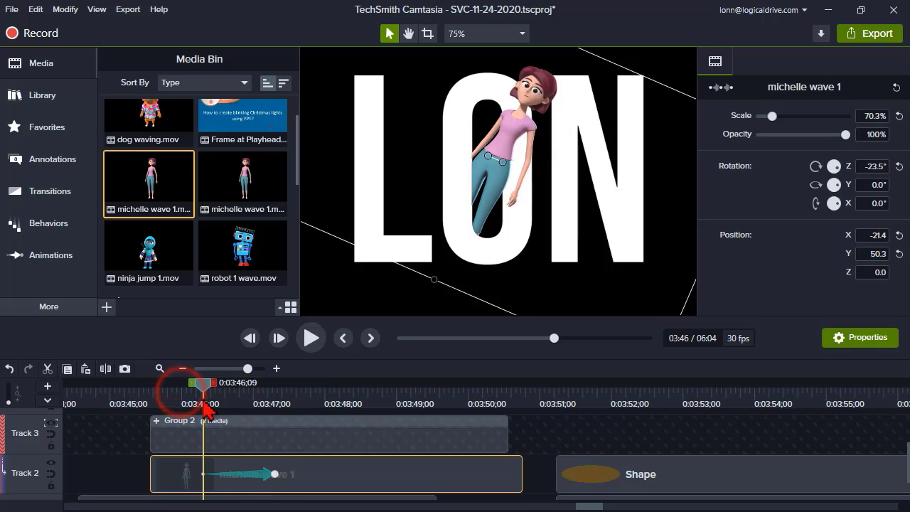
left_click(484, 169)
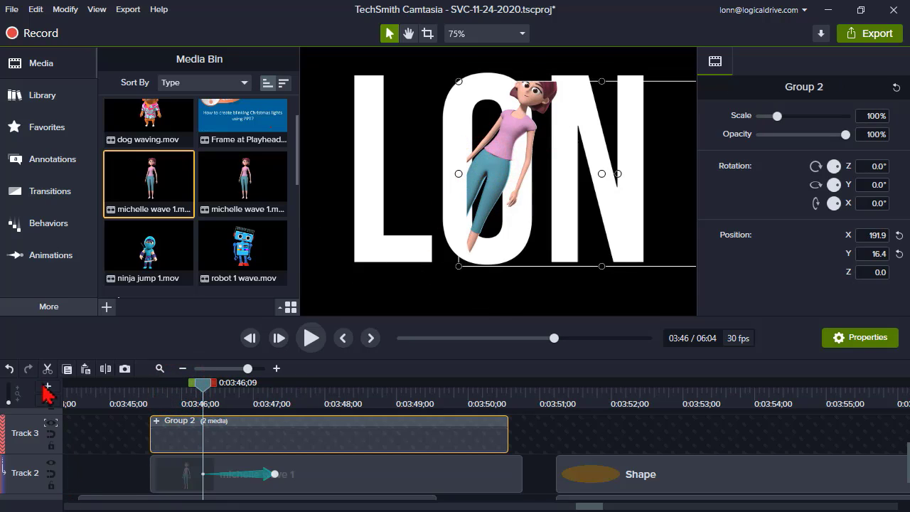
left_click(47, 437)
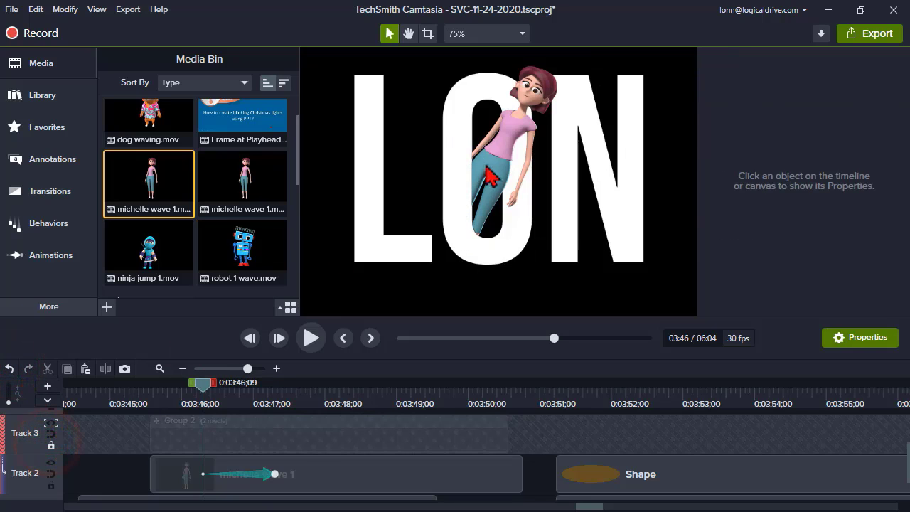
left_click(241, 487)
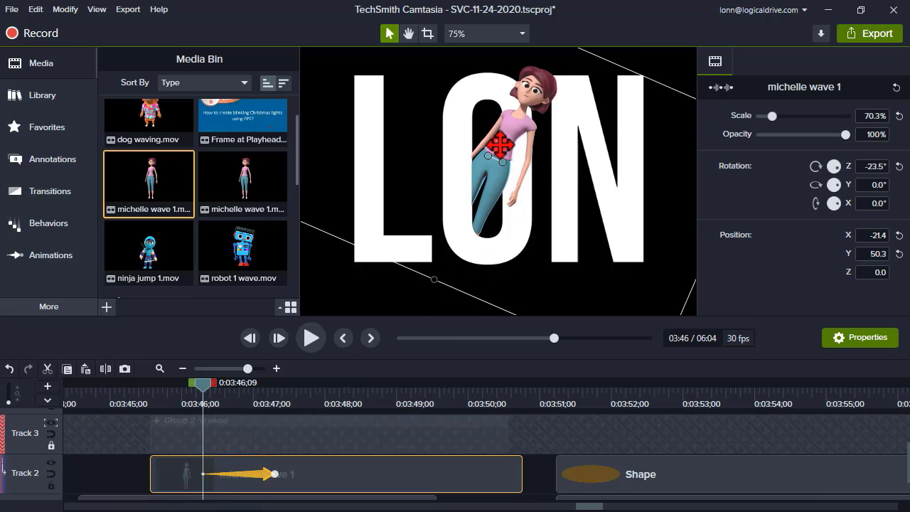
left_click_drag(500, 146, 414, 276)
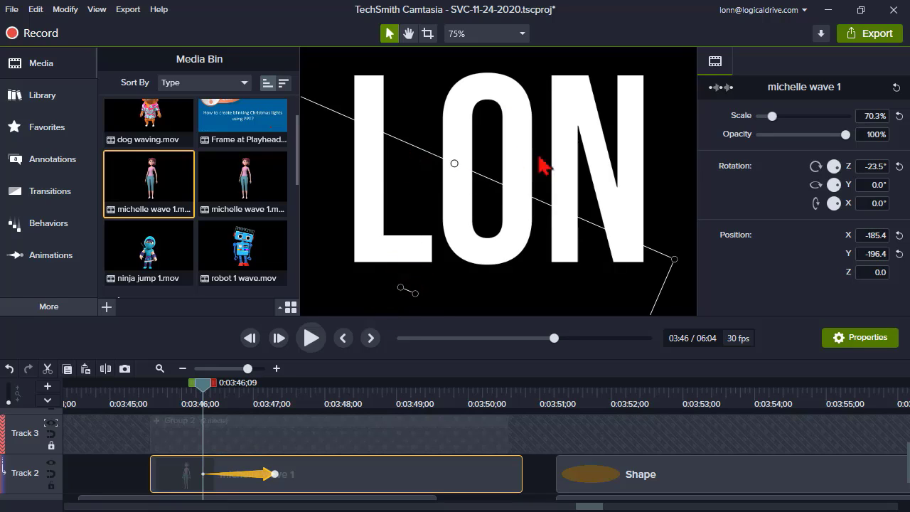
left_click(313, 339)
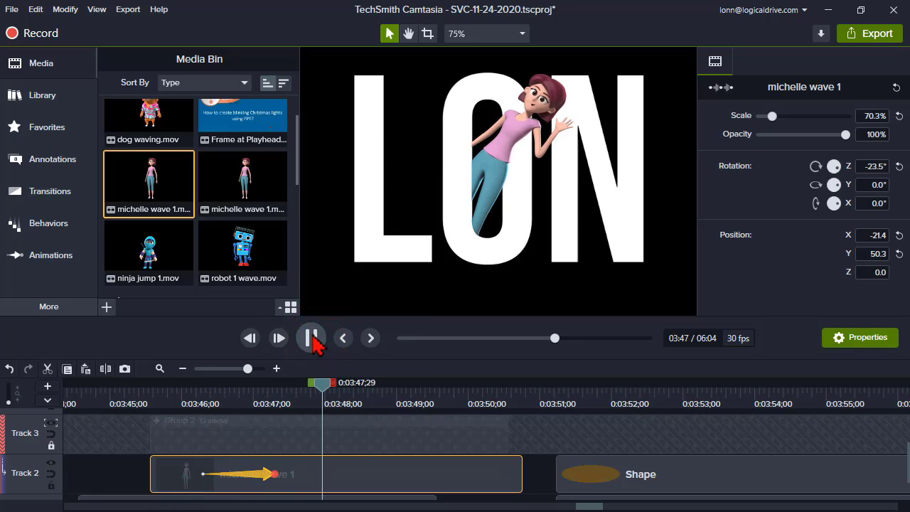
left_click(313, 339)
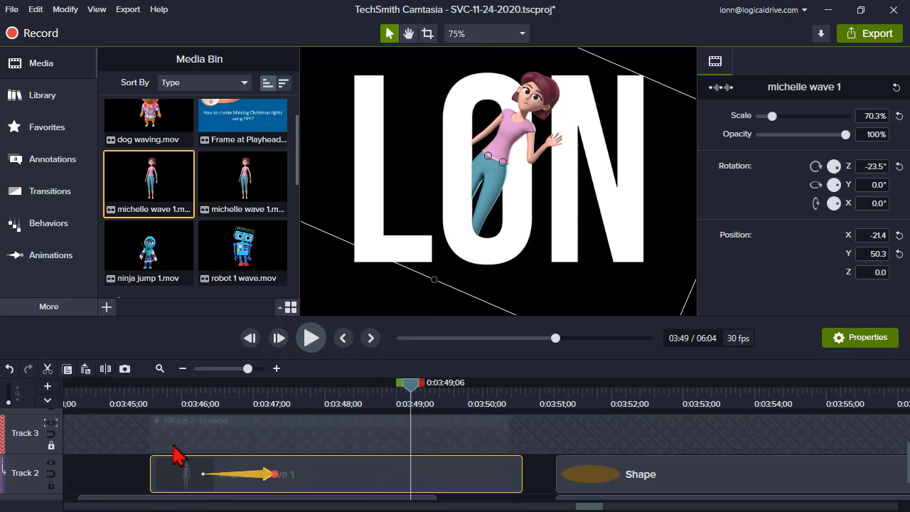
- Unlock Track 3, shift the michelle wave 1 animation to the clip's start and trim the clip's end to match Group 2
left_click(51, 447)
left_click_drag(91, 426, 163, 472)
right_click(172, 469)
left_click(253, 467)
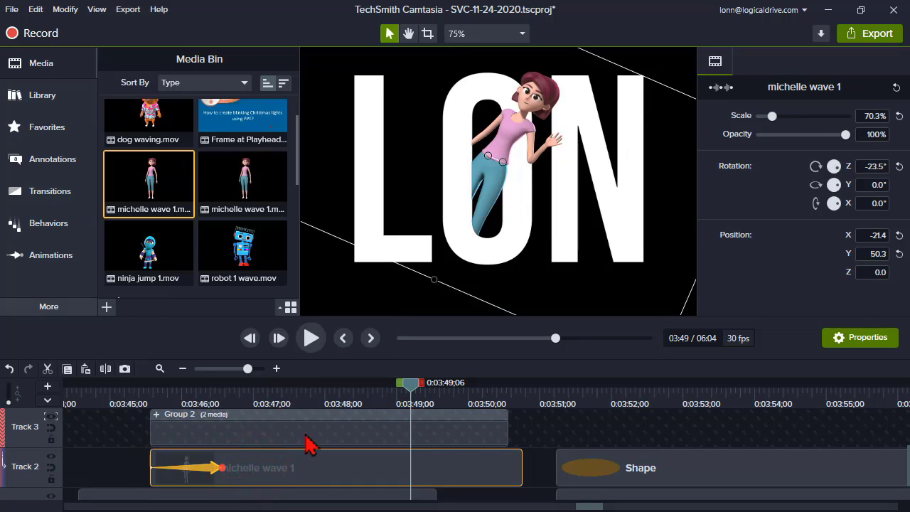
left_click_drag(519, 468, 507, 468)
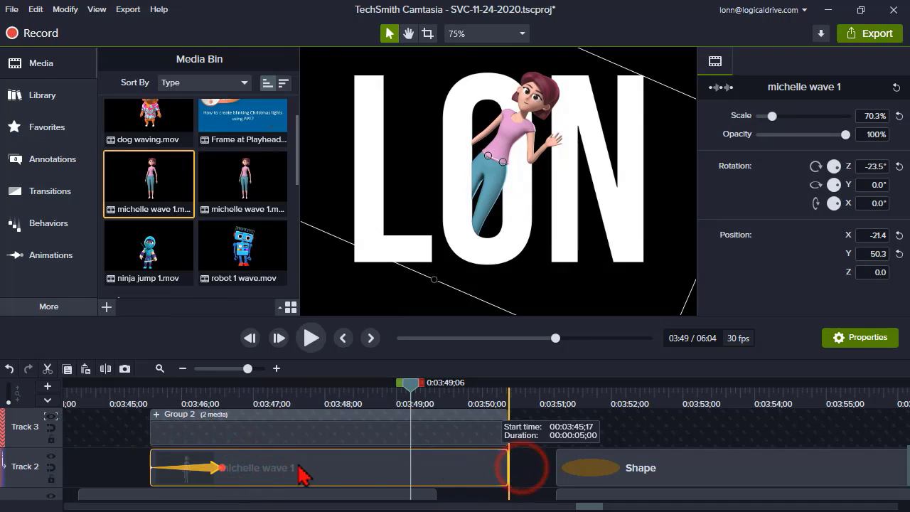
- Group the michelle wave 1 clip with Group 2 and set the track matte mode of Track 3 to None
left_click_drag(118, 419, 289, 473)
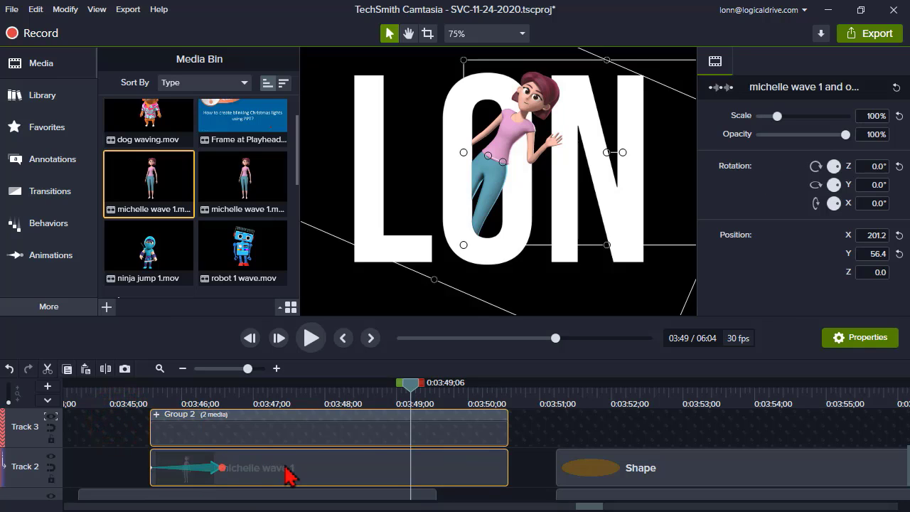
right_click(296, 470)
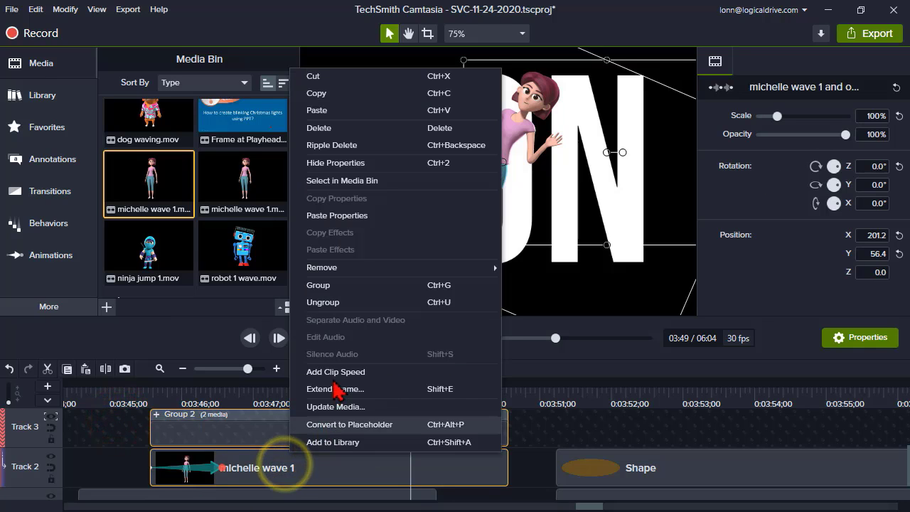
left_click(336, 286)
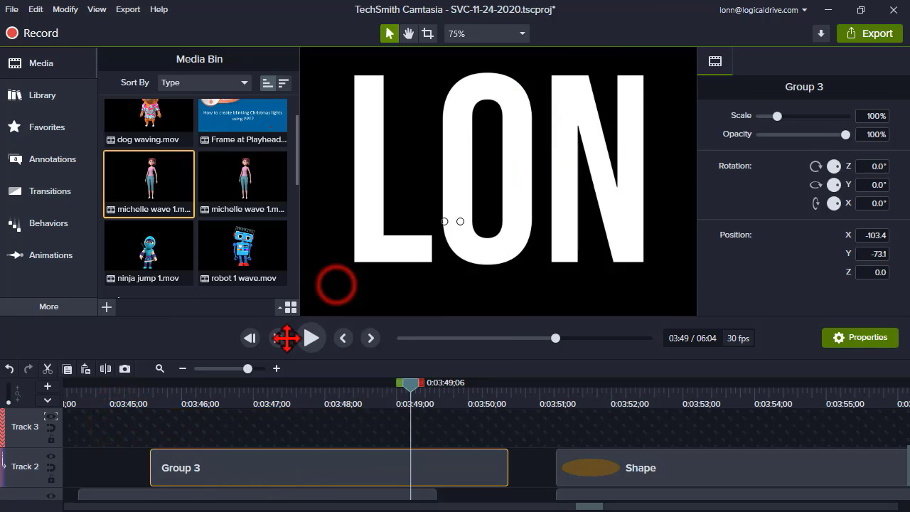
left_click(50, 421)
left_click(80, 306)
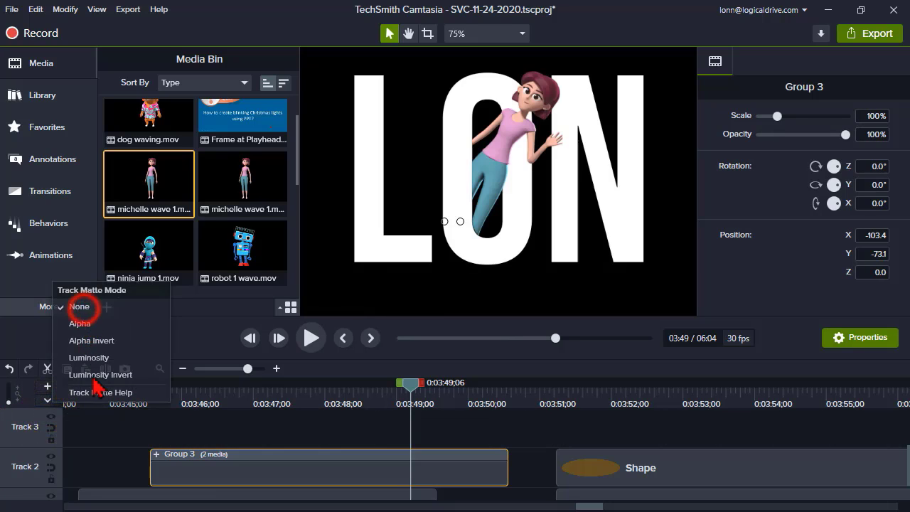
- Play back the grouped character's entrance from 0:03:45;06 and park the playhead at 0:03:46;26
left_click(123, 395)
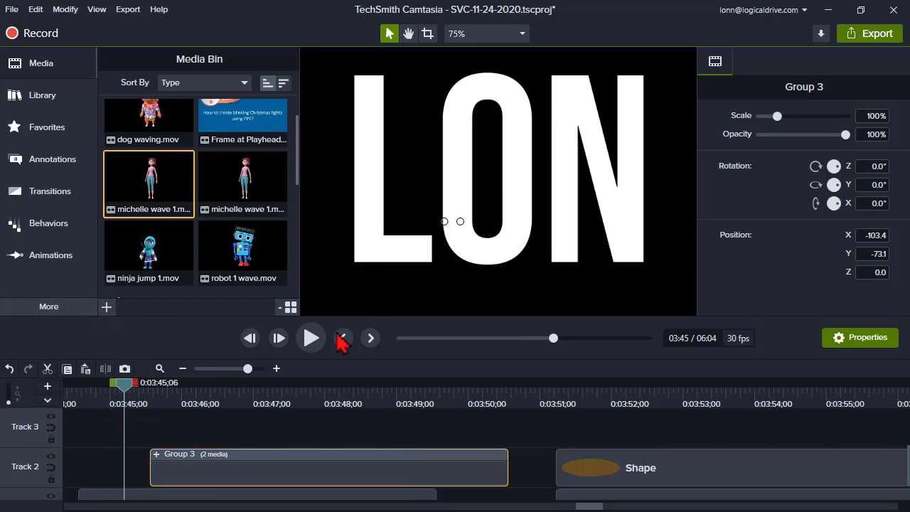
left_click(312, 338)
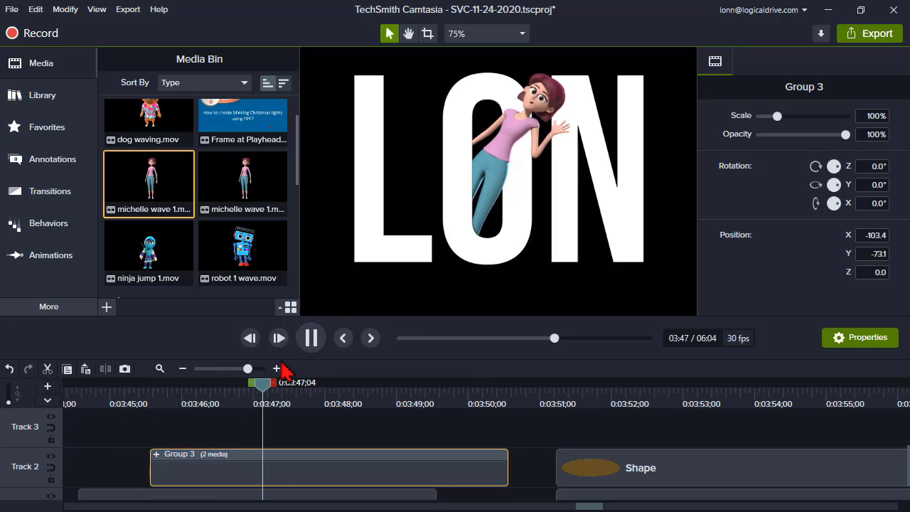
left_click(310, 337)
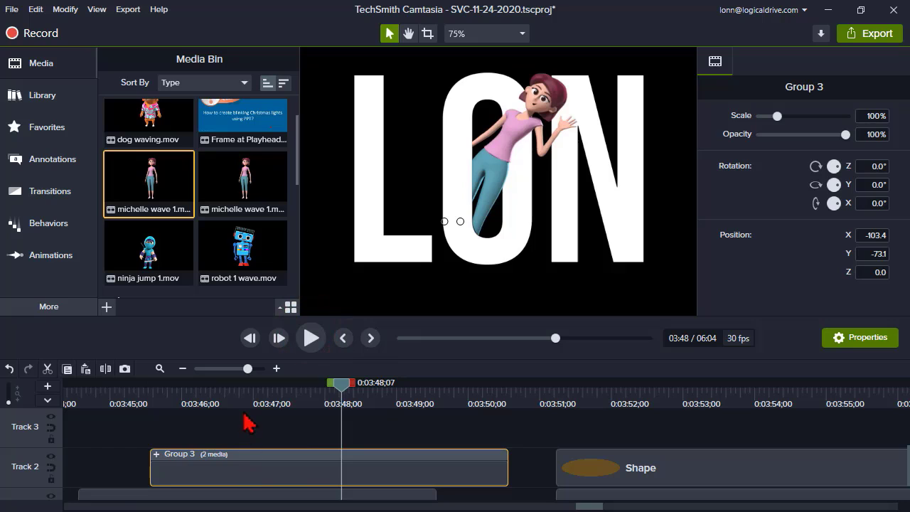
left_click(245, 392)
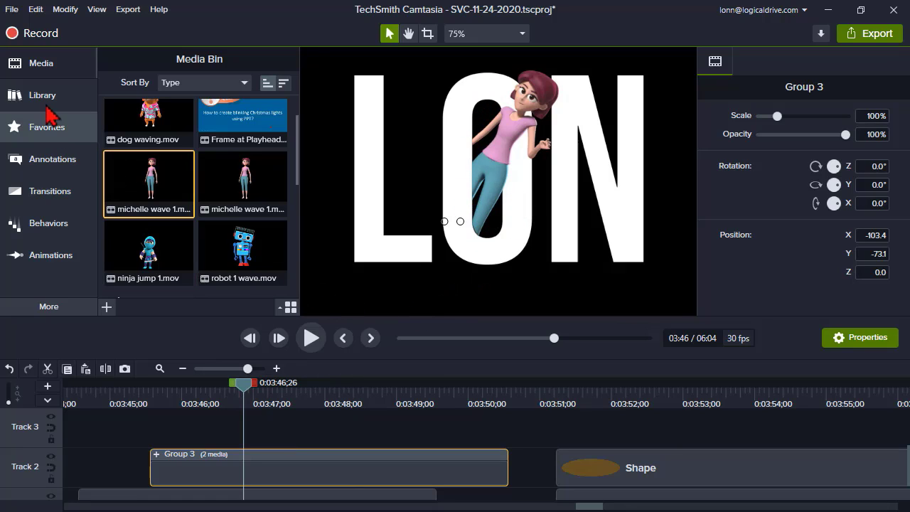
- Show the shape annotations and inspect the contents of Group 3 by ungrouping it and undoing the ungrouping
left_click(51, 162)
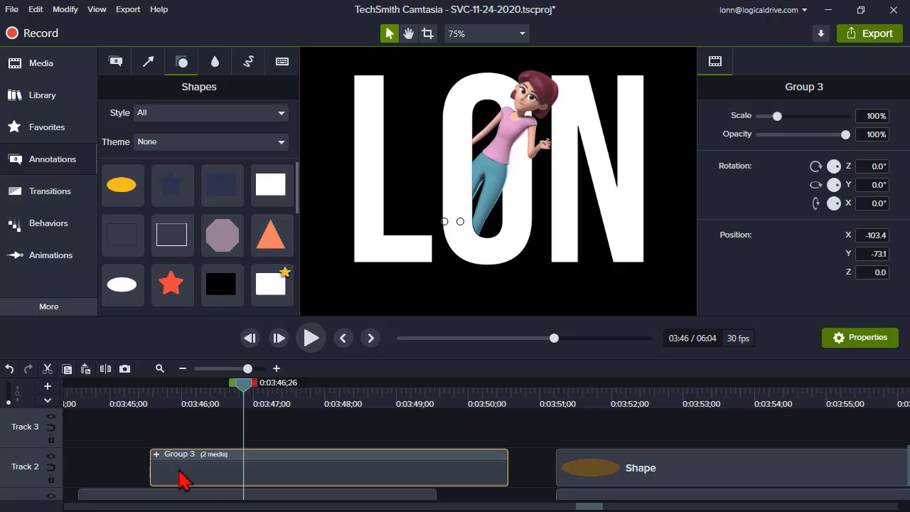
key("ctrl+u")
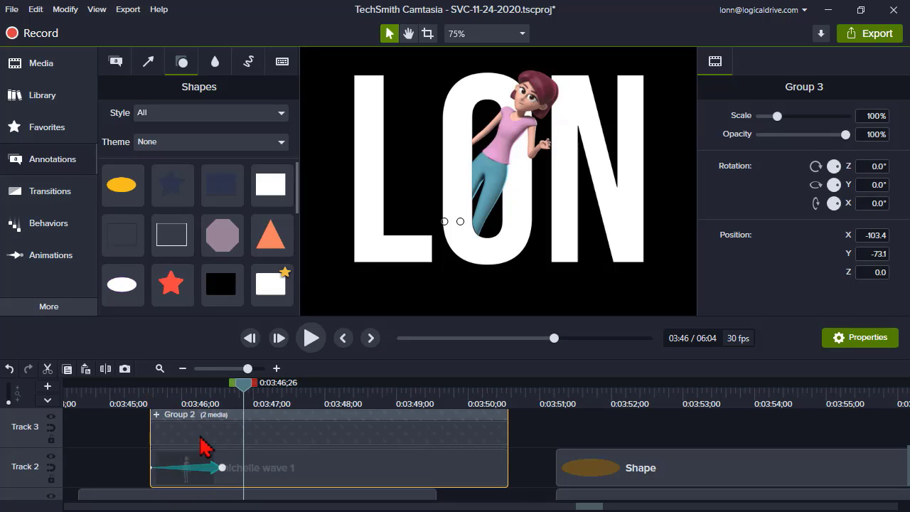
left_click(200, 435)
key("ctrl+z")
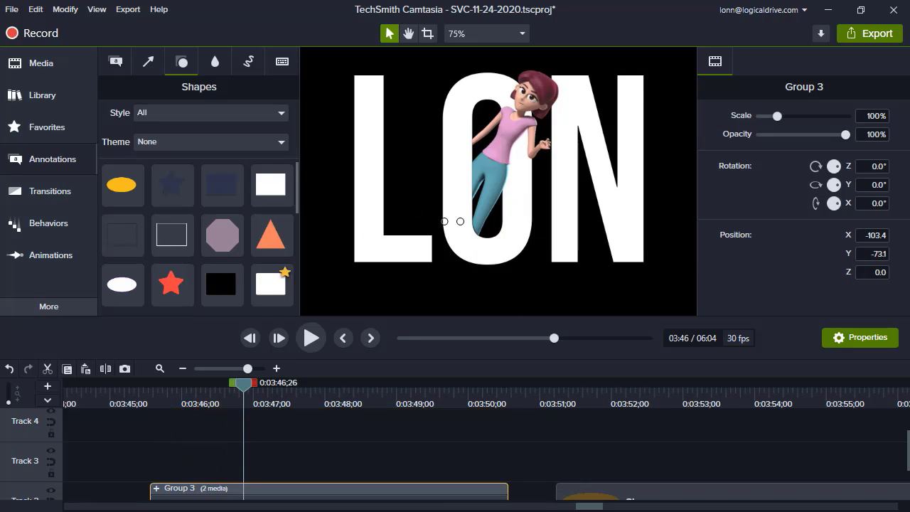